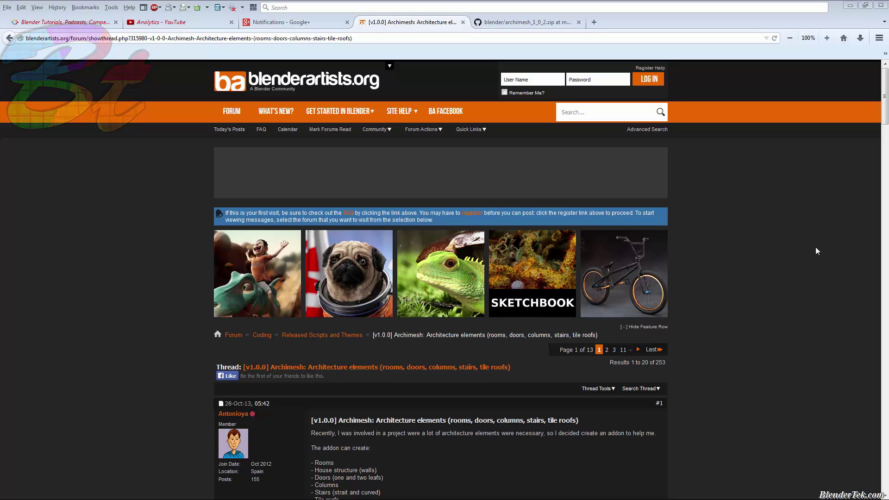
# - Open the GitHub download page for Archimesh from the first post of the forum thread
pyautogui.scroll(-3, 716, 375)
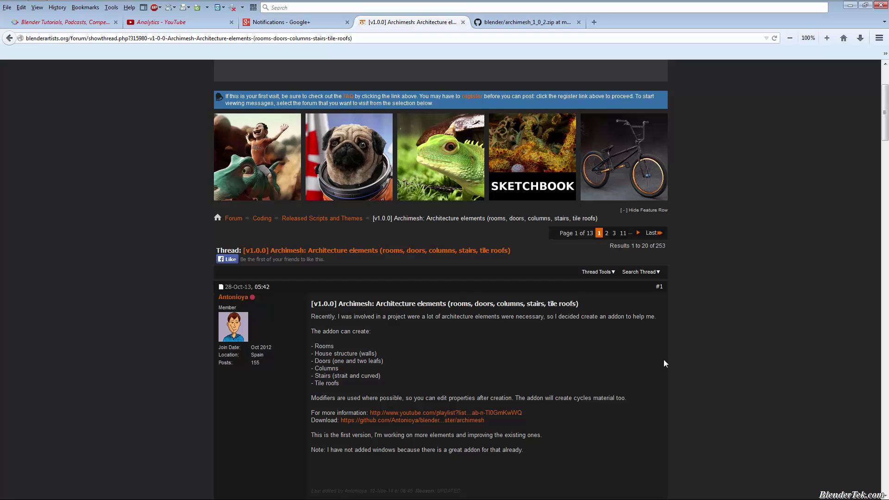
pyautogui.scroll(-3, 665, 364)
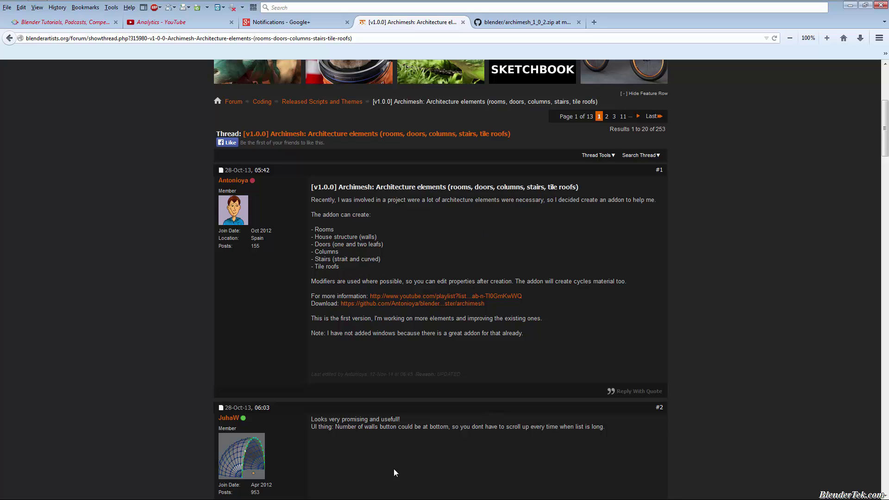
pyautogui.click(379, 306)
pyautogui.click(578, 22)
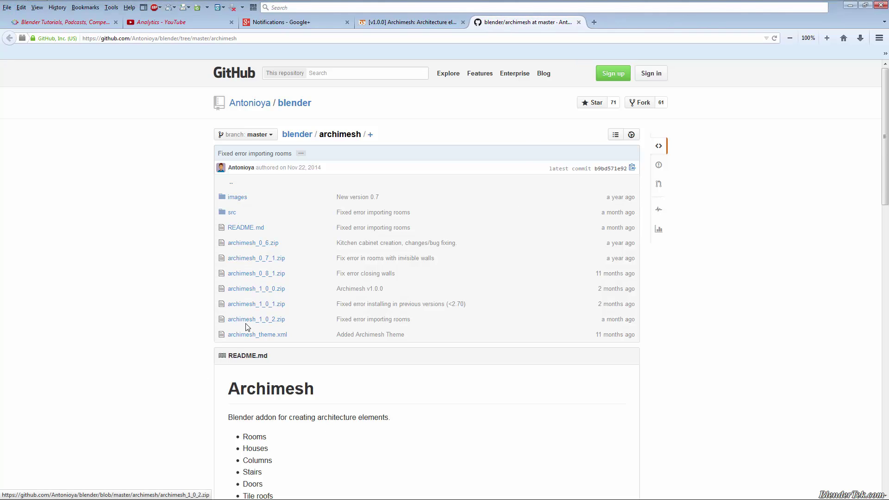
# - Download archimesh_1_0_2.zip and open it in WinRAR to check its archimesh folder
pyautogui.click(273, 323)
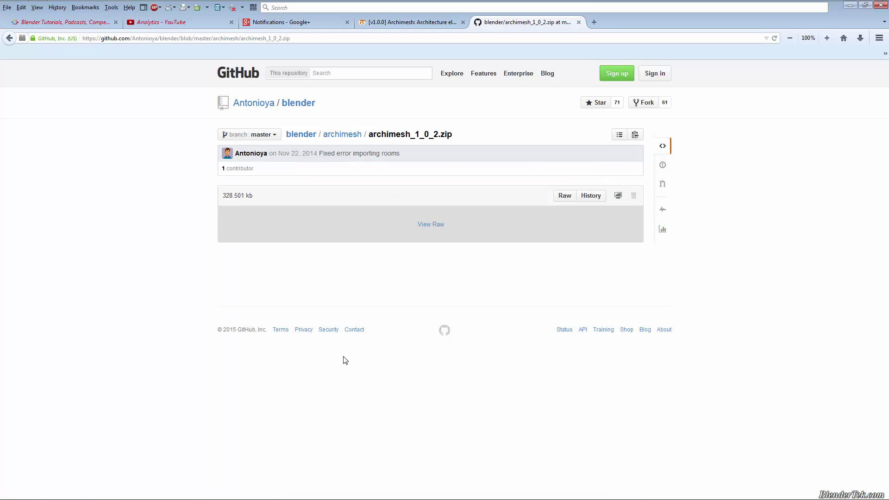
pyautogui.click(560, 199)
pyautogui.click(784, 81)
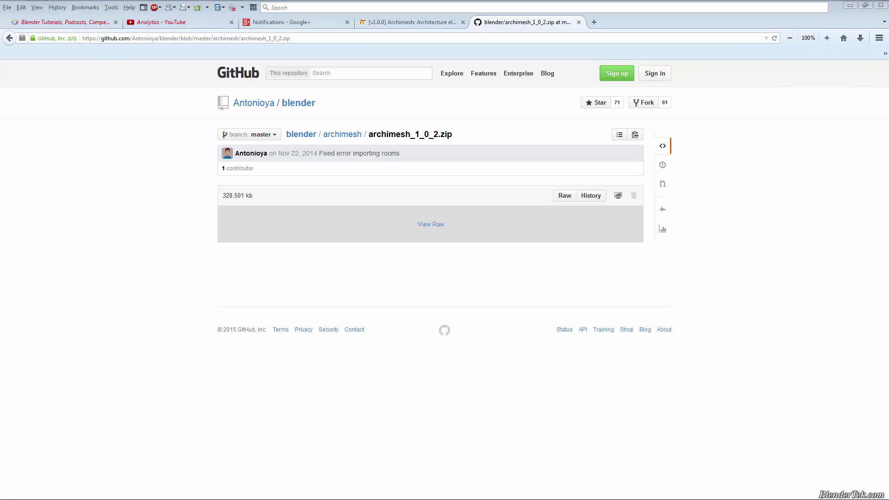
pyautogui.moveTo(512, 62); pyautogui.dragTo(351, 114)
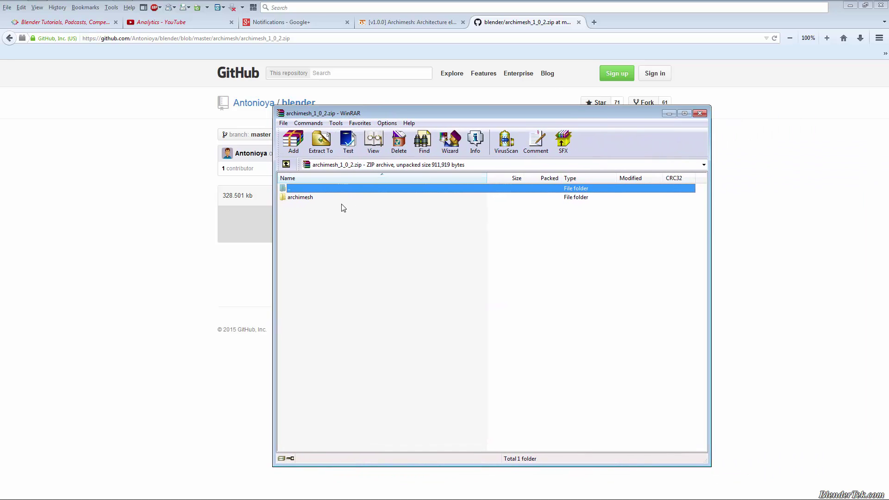
pyautogui.doubleClick(318, 197)
pyautogui.press('BackSpace')
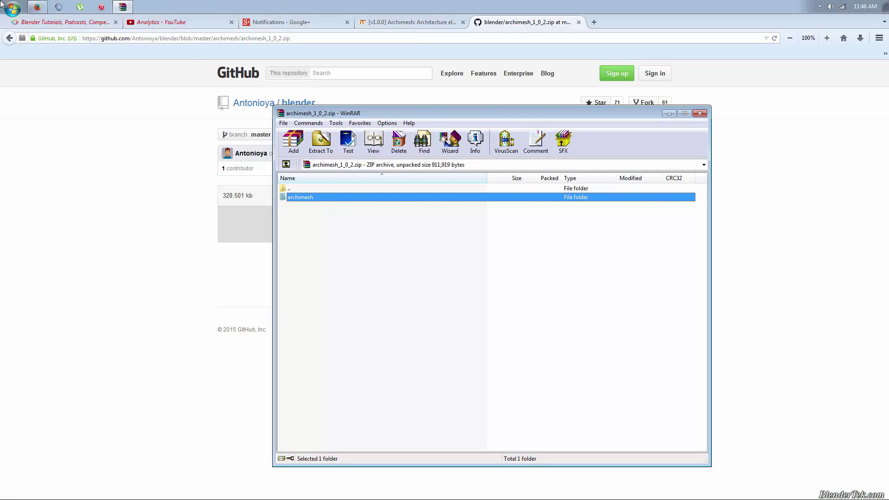
# - Browse in Windows Explorer to the AppData\Roaming folder inside the user's profile folder on drive C
pyautogui.click(12, 7)
pyautogui.click(140, 106)
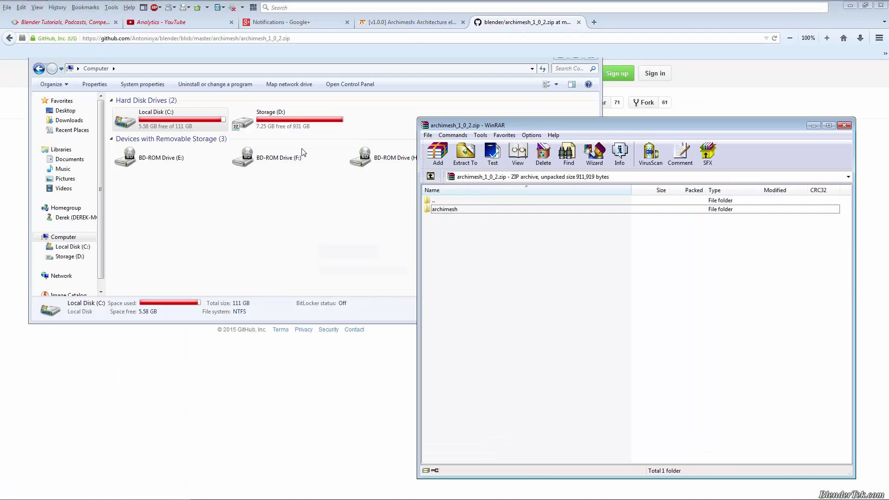
pyautogui.doubleClick(158, 117)
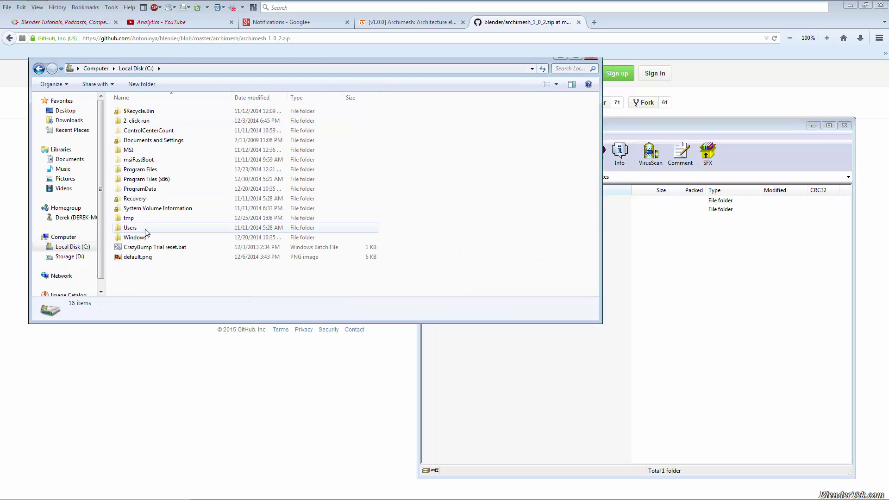
pyautogui.doubleClick(148, 228)
pyautogui.doubleClick(157, 143)
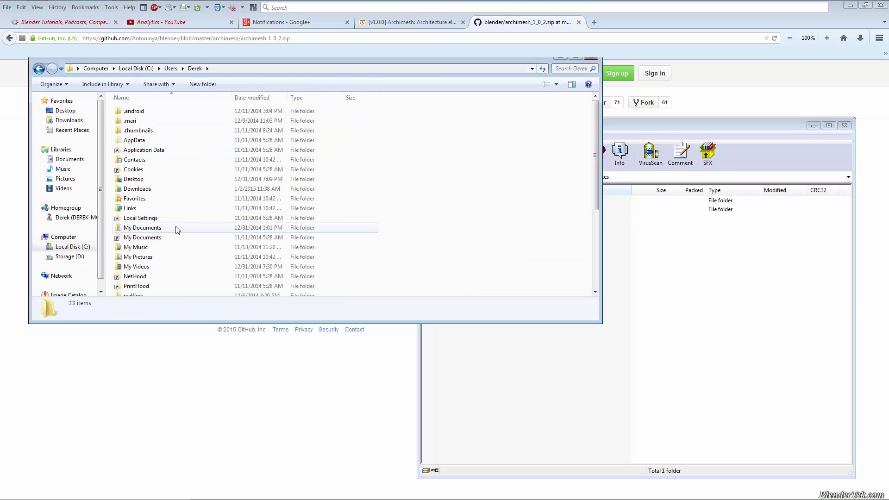
pyautogui.doubleClick(145, 142)
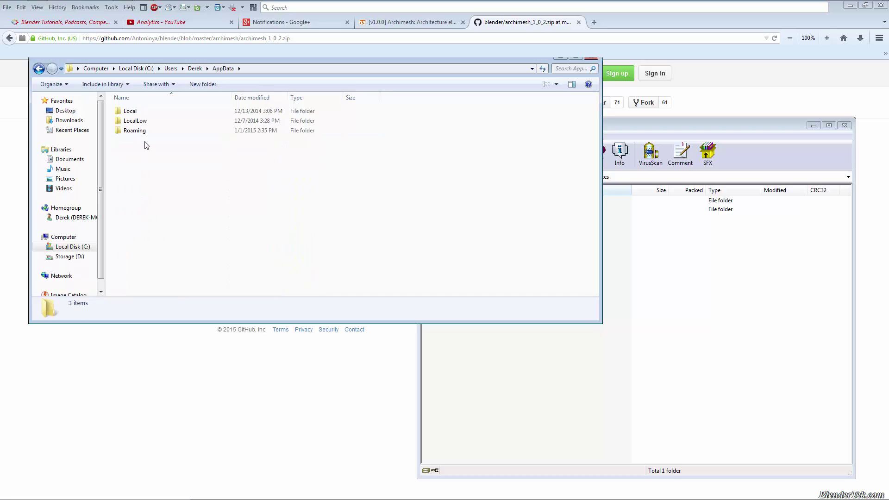
pyautogui.doubleClick(151, 132)
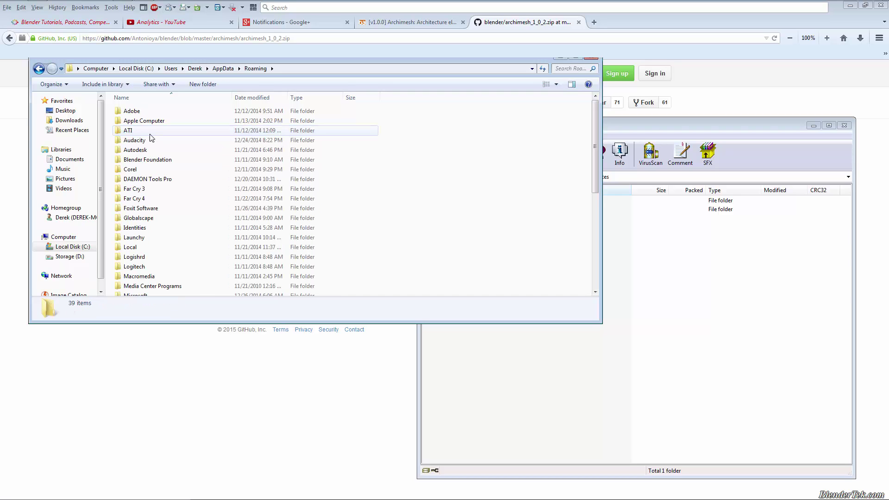
# - Go to Blender Foundation\Blender and open the folder of version 2.73
pyautogui.click(166, 162)
pyautogui.doubleClick(166, 161)
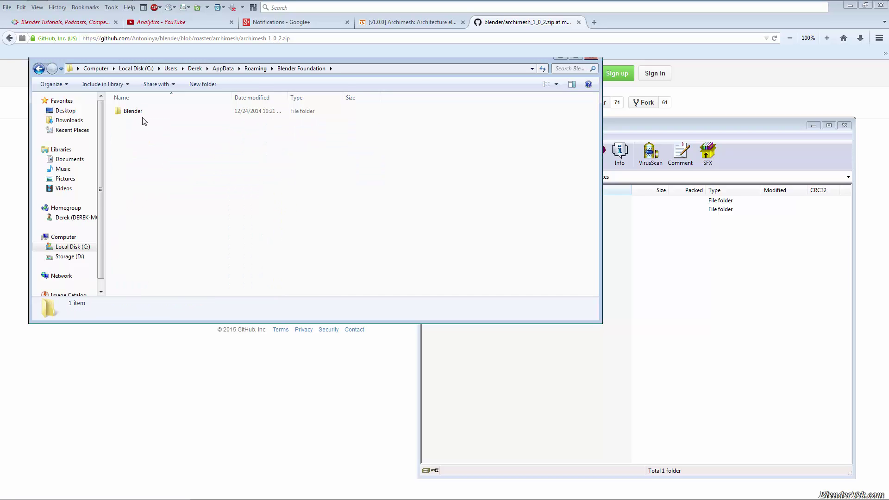
pyautogui.doubleClick(141, 114)
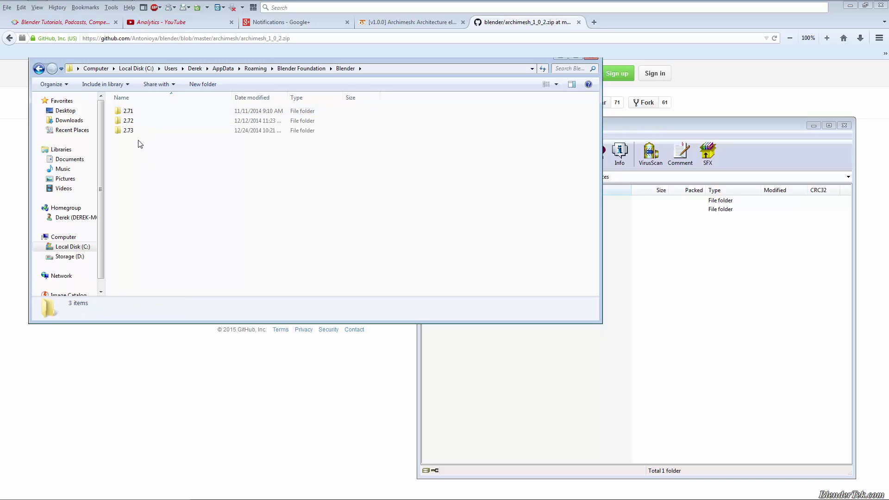
pyautogui.doubleClick(138, 121)
pyautogui.click(39, 69)
pyautogui.click(137, 131)
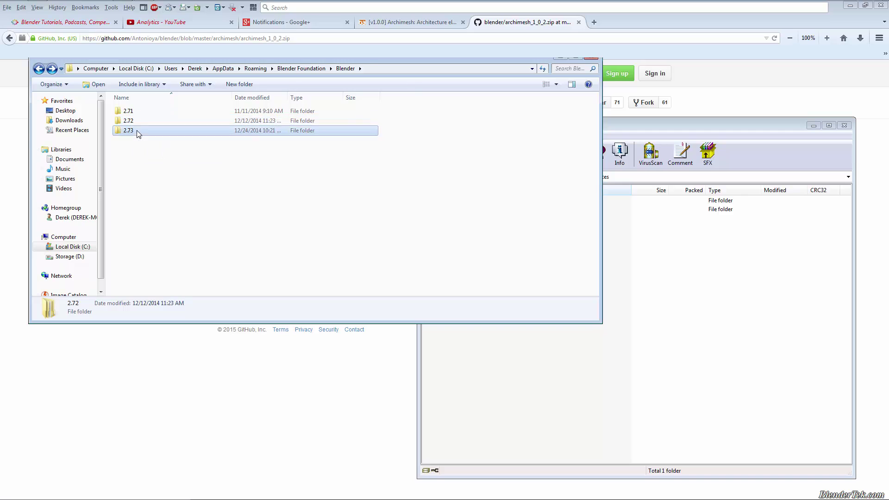
pyautogui.doubleClick(137, 131)
# - Open scripts\addons and extract the archimesh folder from the WinRAR archive into it
pyautogui.doubleClick(139, 121)
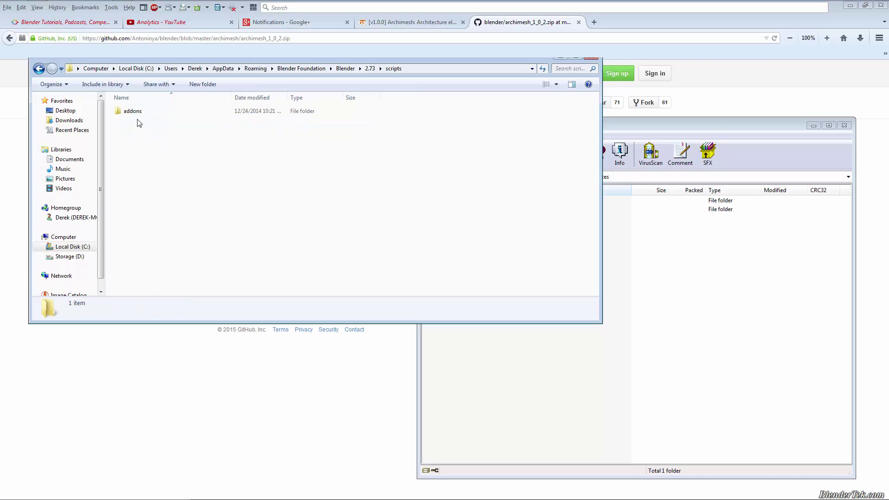
pyautogui.doubleClick(139, 112)
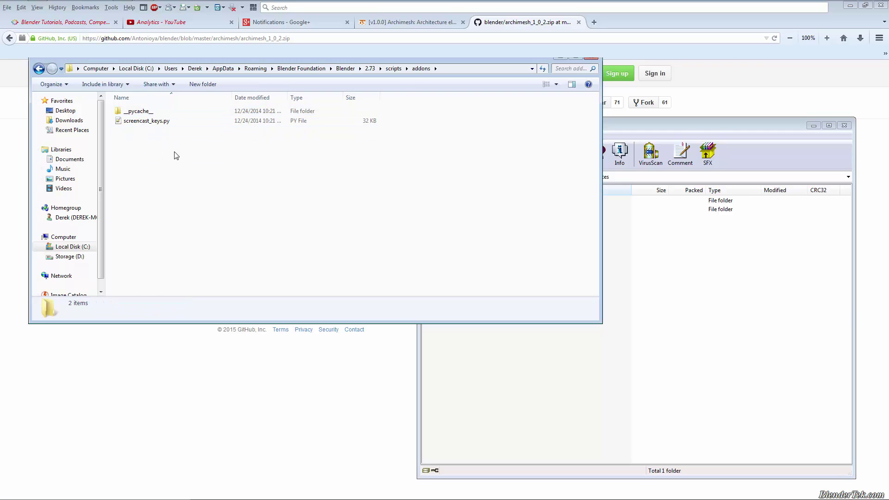
pyautogui.click(607, 264)
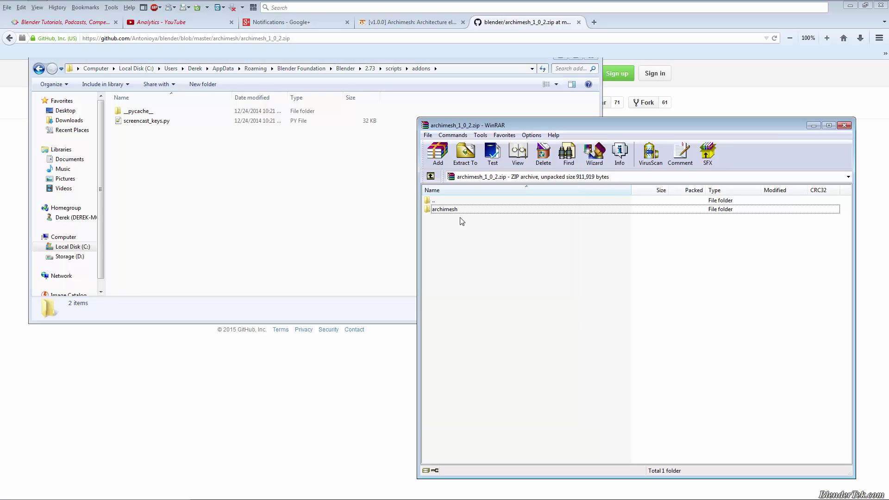
pyautogui.moveTo(450, 211); pyautogui.dragTo(155, 188)
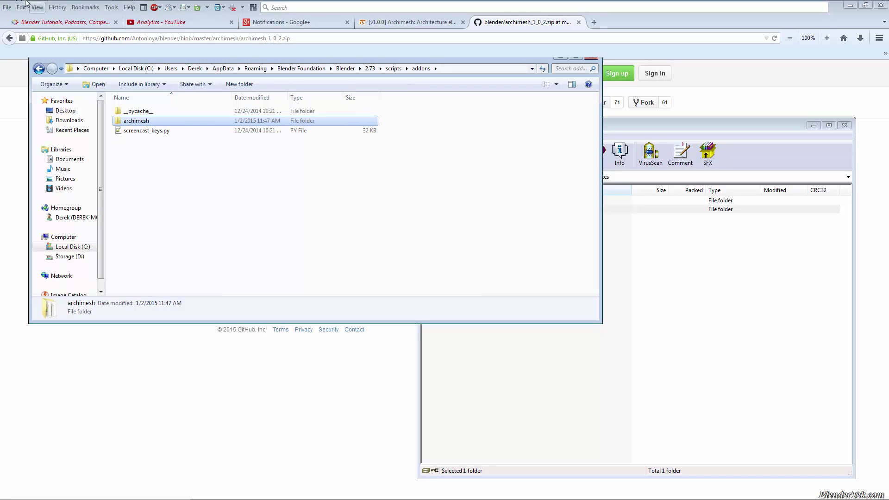
# - Launch Blender 2.73 RC1 and open its User Preferences
pyautogui.click(9, 5)
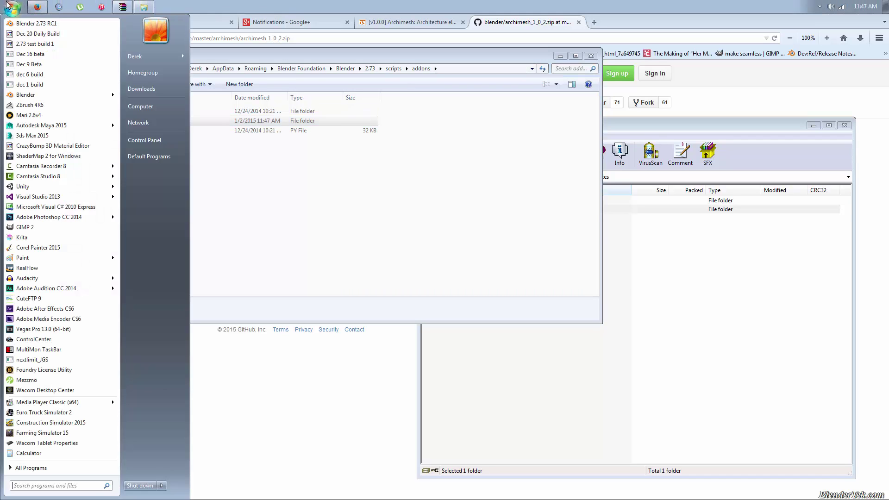
pyautogui.click(36, 21)
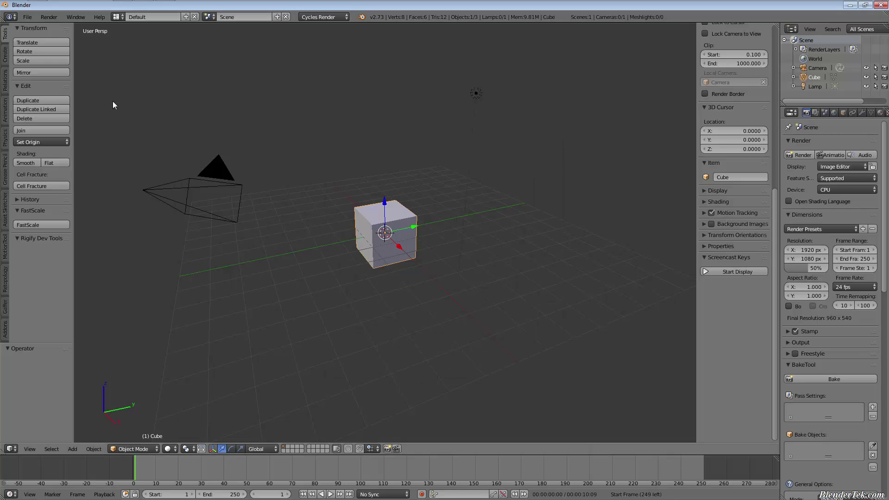
pyautogui.click(28, 18)
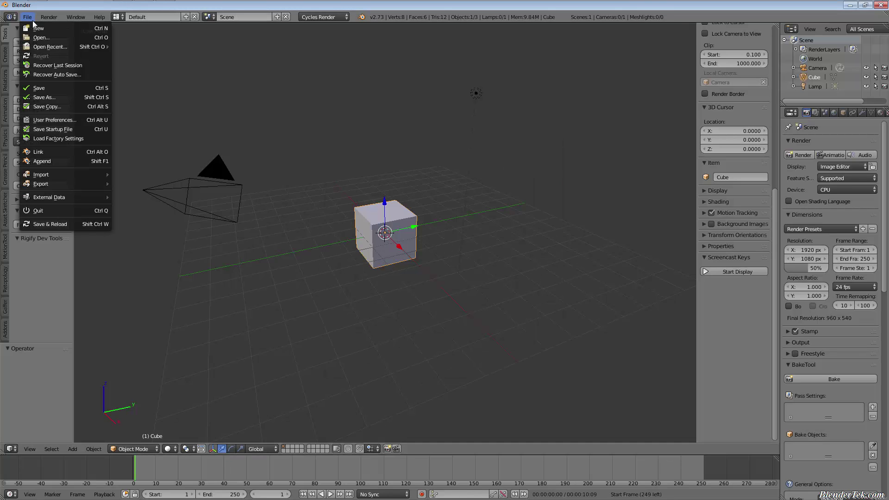
pyautogui.click(66, 120)
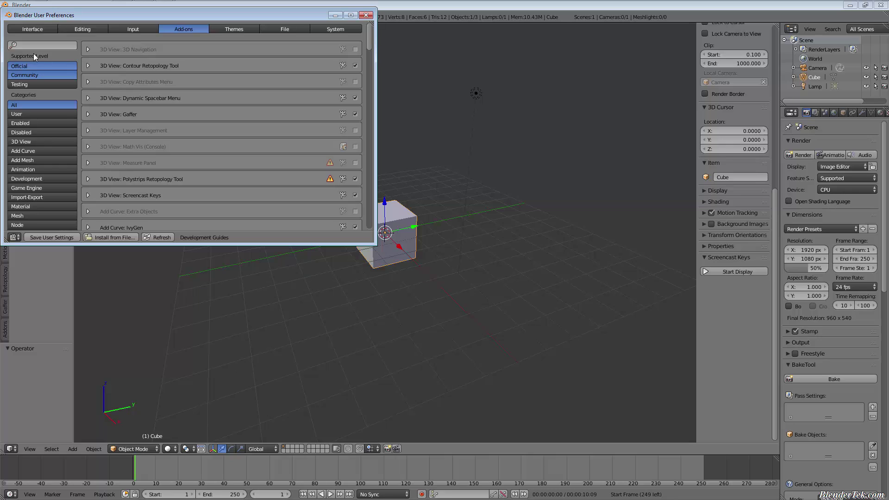
# - Search the add-ons for "archi" and enable Add Mesh: Archimesh
pyautogui.click(45, 48)
pyautogui.write('archi')
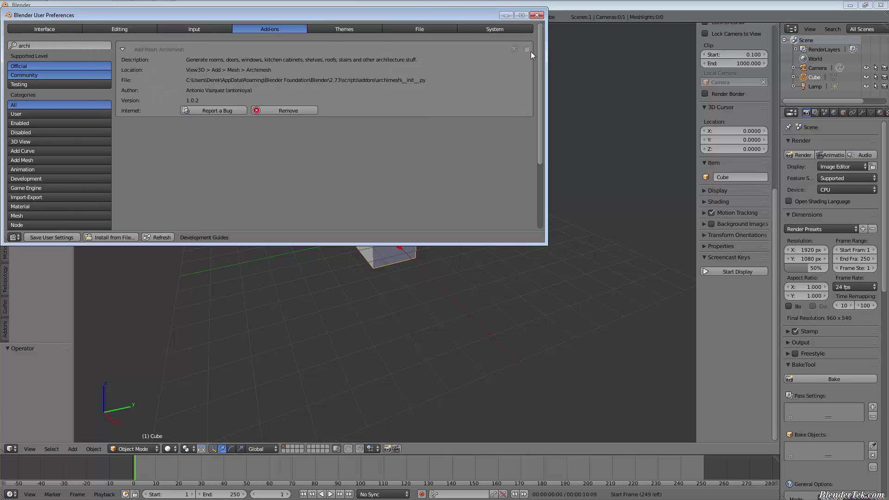
pyautogui.click(527, 50)
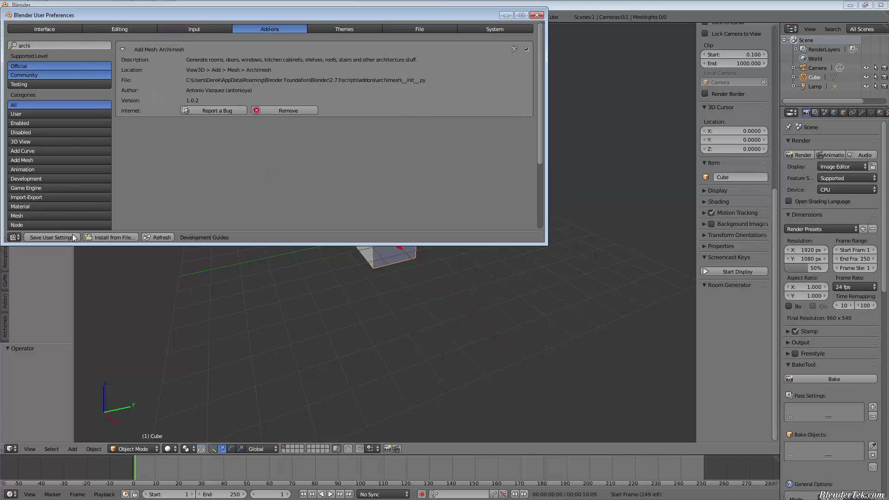
pyautogui.click(244, 283)
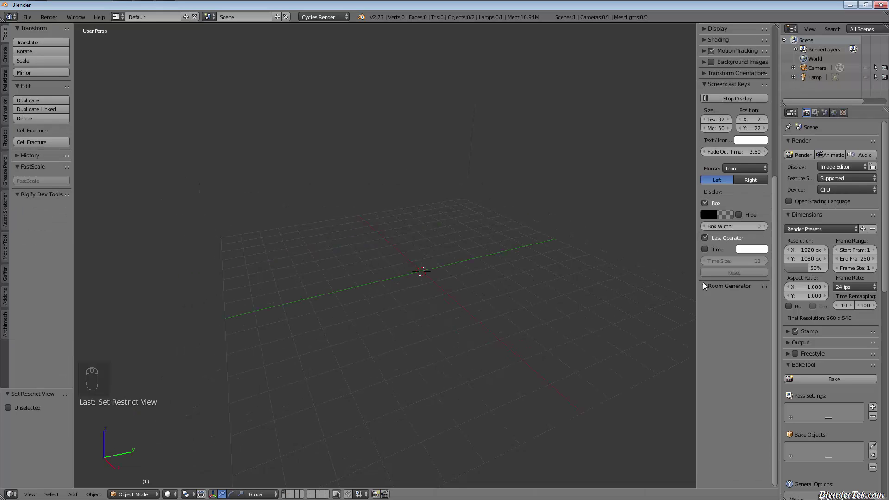
# - Collapse the Screencast Keys settings and show the Archimesh tools in a widened tool shelf
pyautogui.click(703, 83)
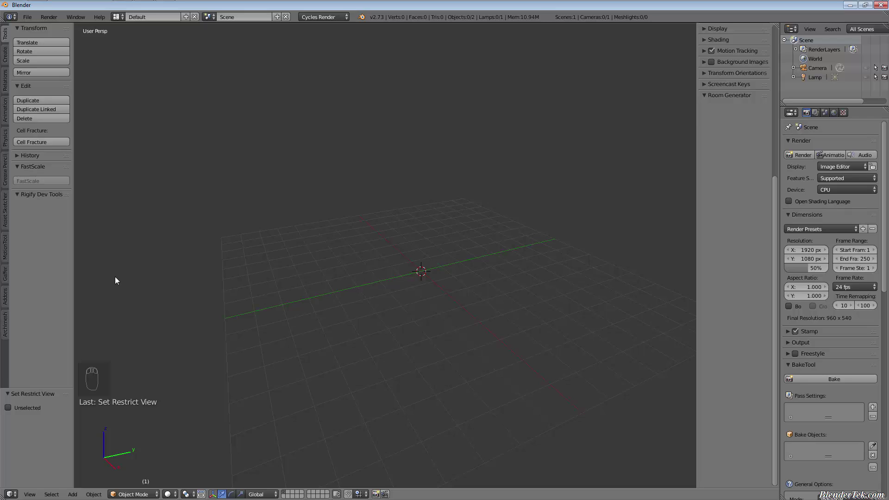
pyautogui.moveTo(73, 231); pyautogui.dragTo(94, 229)
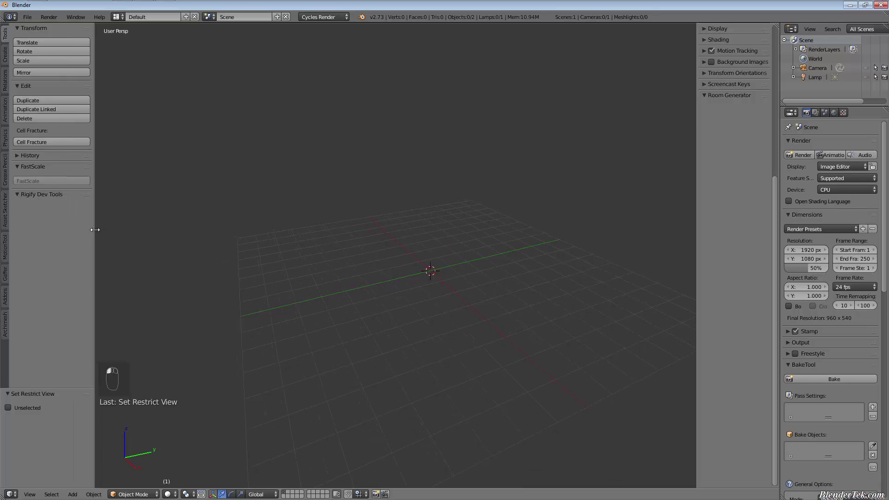
pyautogui.click(4, 324)
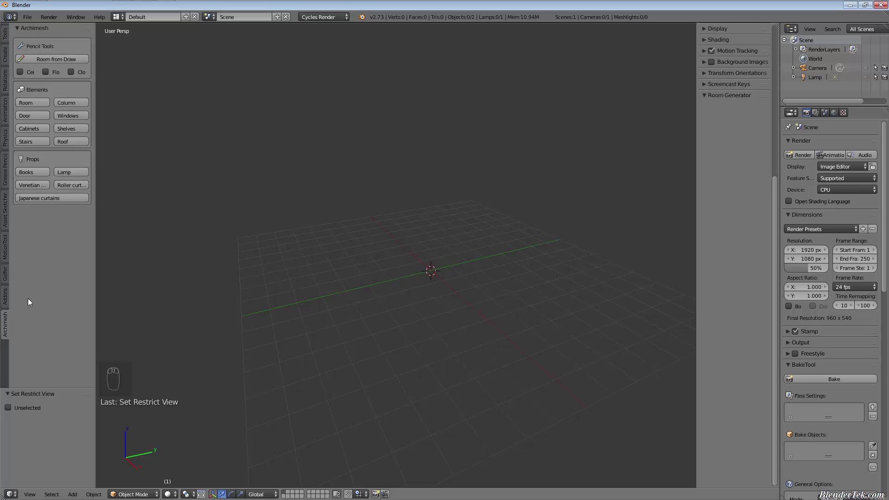
# - Examine the Archimesh entries available among the meshes that can be added to the scene
pyautogui.moveTo(446, 279); pyautogui.dragTo(434, 272, button='middle')
pyautogui.hotkey('shift', 'a')
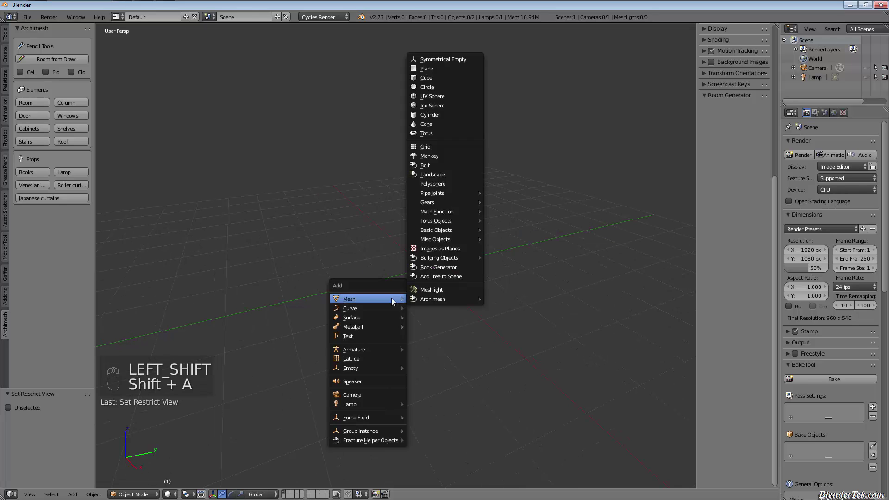
pyautogui.click(73, 495)
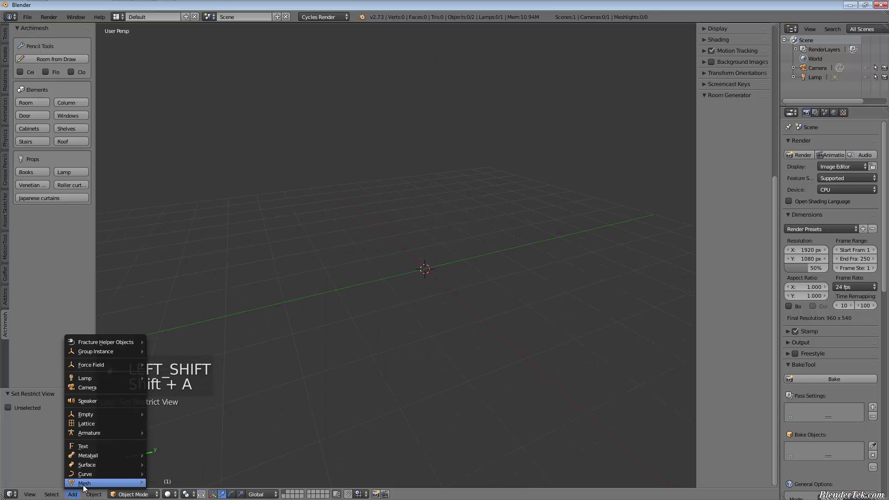
pyautogui.hotkey('shift', 'a')
pyautogui.moveTo(430, 273)
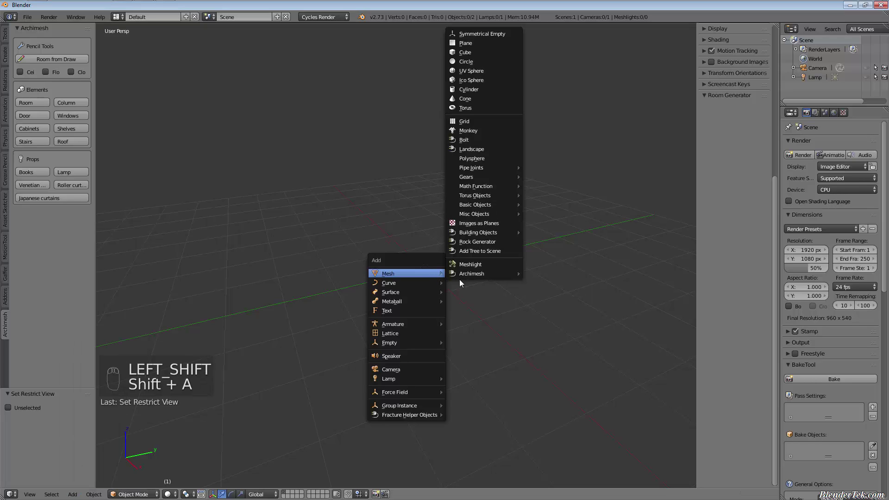
pyautogui.moveTo(465, 276)
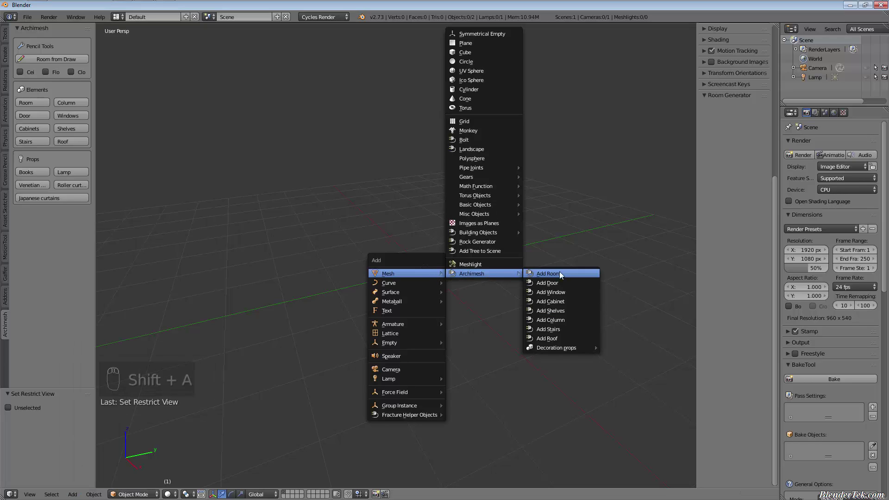
pyautogui.hotkey('shift', 'a')
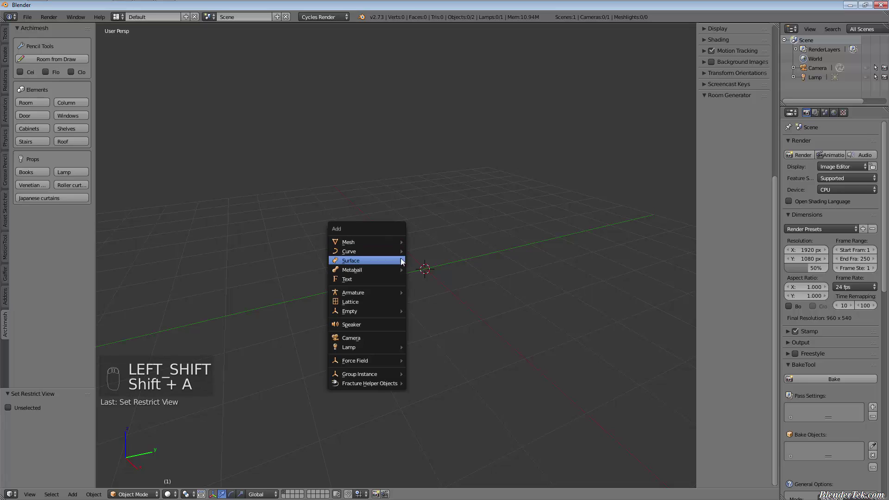
pyautogui.moveTo(382, 245)
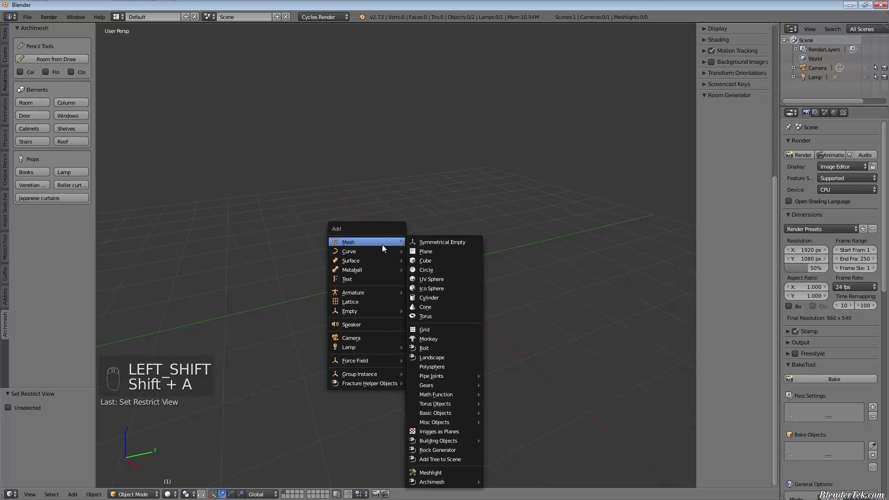
pyautogui.moveTo(445, 482)
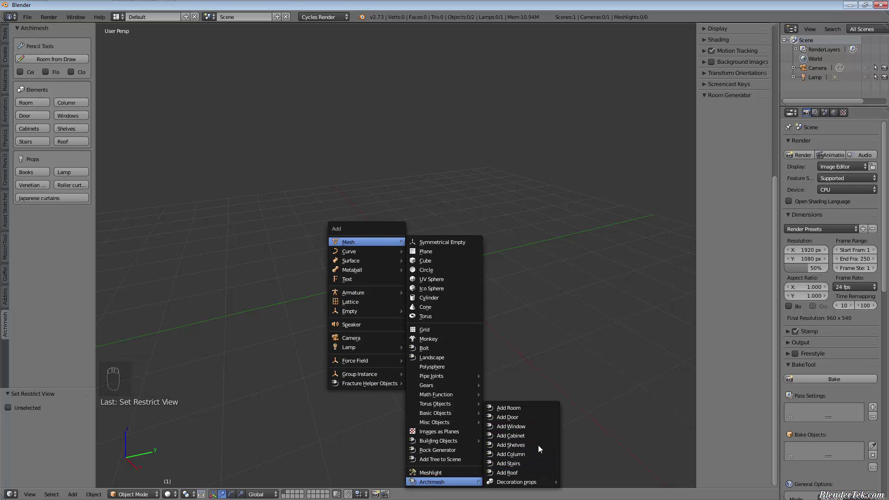
# - Widen the tool shelf and switch the viewport to the top orthographic view
pyautogui.moveTo(94, 84); pyautogui.dragTo(187, 92)
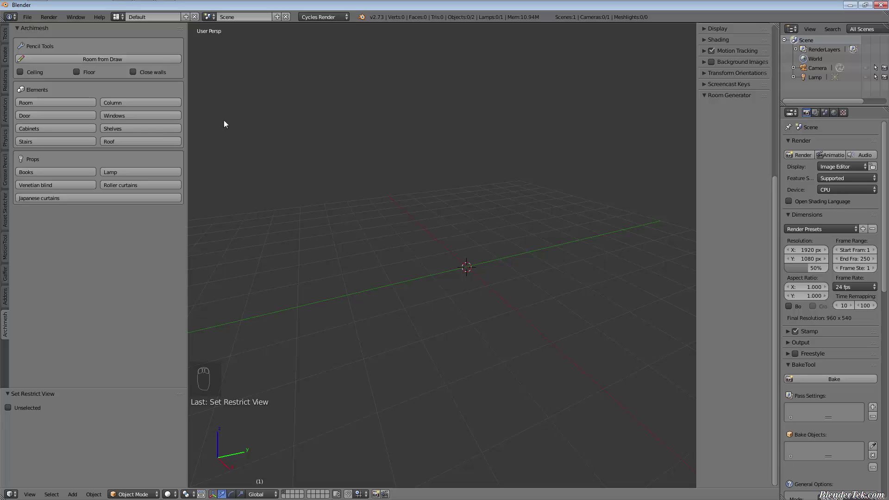
pyautogui.press('KP_7')
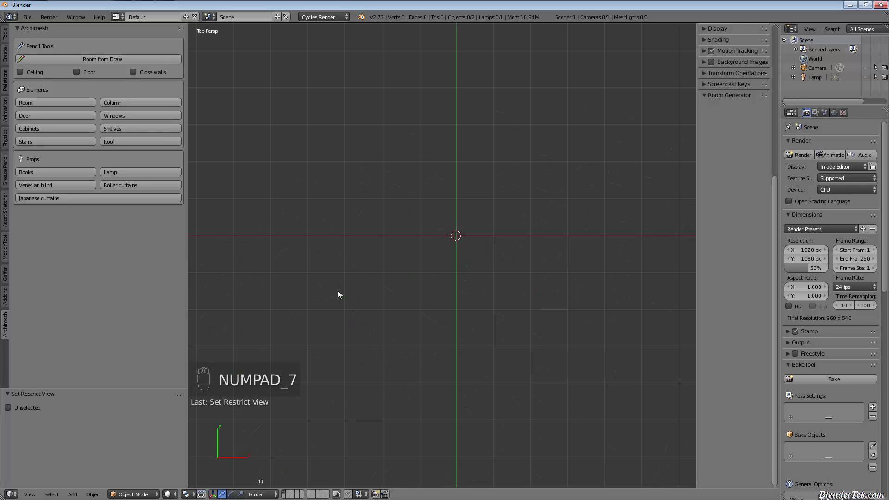
pyautogui.press('KP_5')
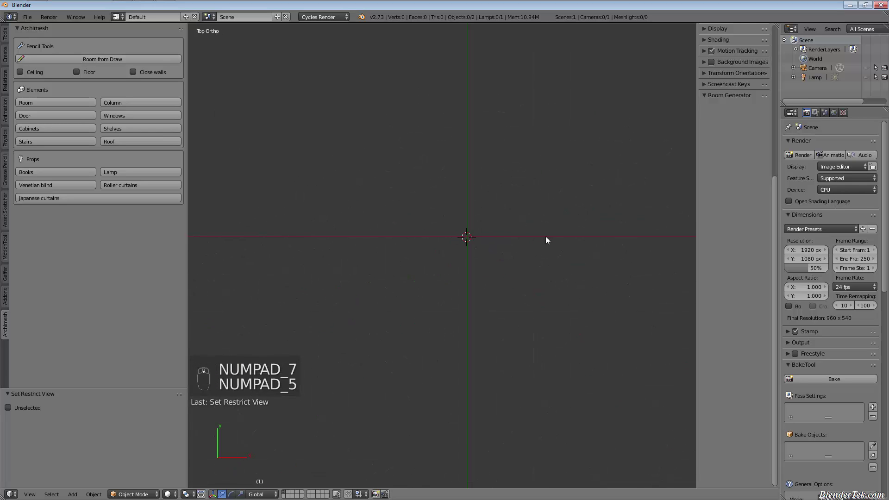
pyautogui.keyDown('shift'); pyautogui.moveTo(519, 247); pyautogui.dragTo(478, 272, button='middle'); pyautogui.keyUp('shift')
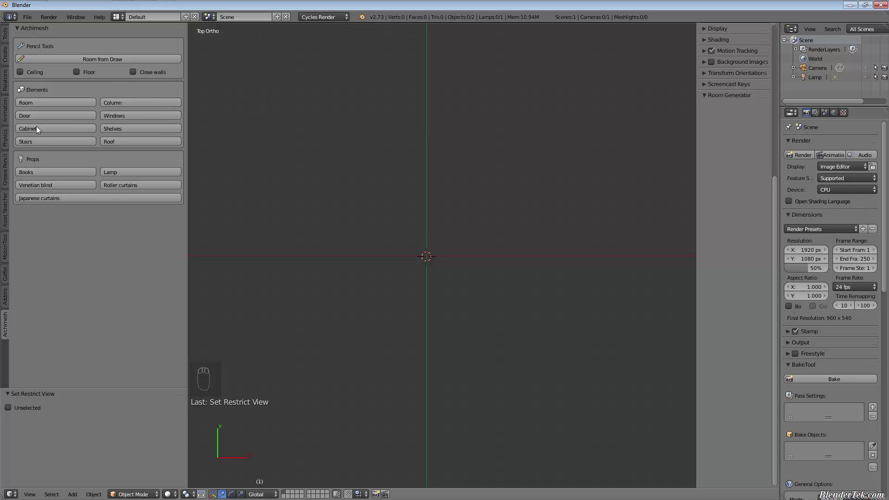
# - Sketch a roughly rectangular room outline around the origin with the grease pencil, leaving a gap in its left side
pyautogui.click(102, 58)
pyautogui.press('d')
pyautogui.moveTo(293, 257)
pyautogui.mouseDown()
pyautogui.moveTo(299, 182)
pyautogui.moveTo(550, 383)
pyautogui.moveTo(532, 403)
pyautogui.moveTo(295, 408)
pyautogui.mouseUp()
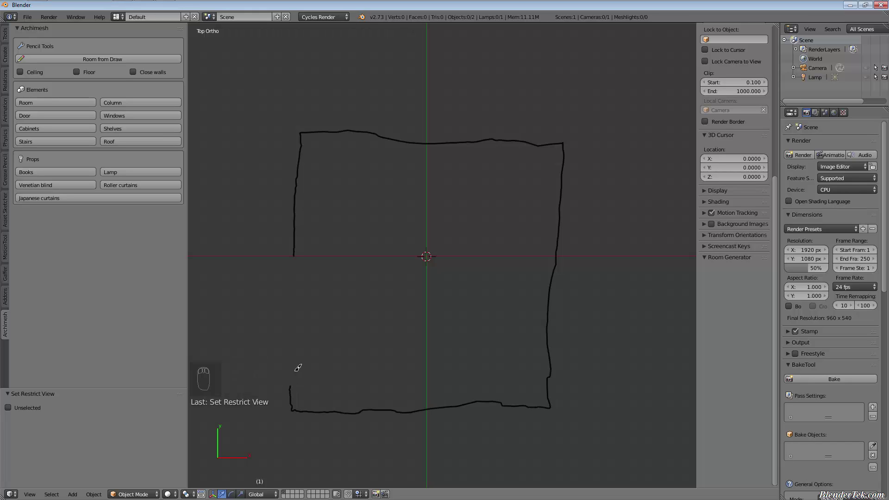
pyautogui.moveTo(297, 368); pyautogui.dragTo(293, 315)
# - Generate room walls from the grease pencil outline with Room from Draw and inspect them in 3D
pyautogui.click(106, 59)
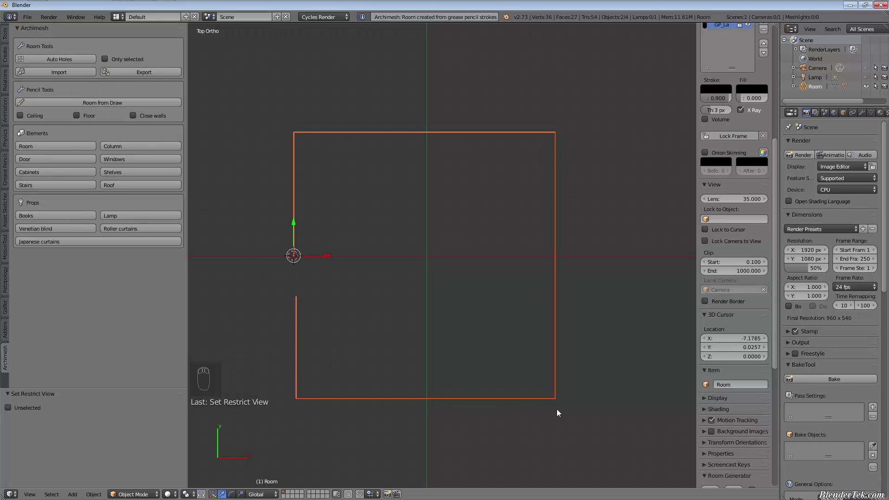
pyautogui.moveTo(312, 329); pyautogui.dragTo(389, 242, button='middle')
pyautogui.scroll(4, 339, 290)
pyautogui.scroll(2, 339, 286)
pyautogui.scroll(2, 384, 366)
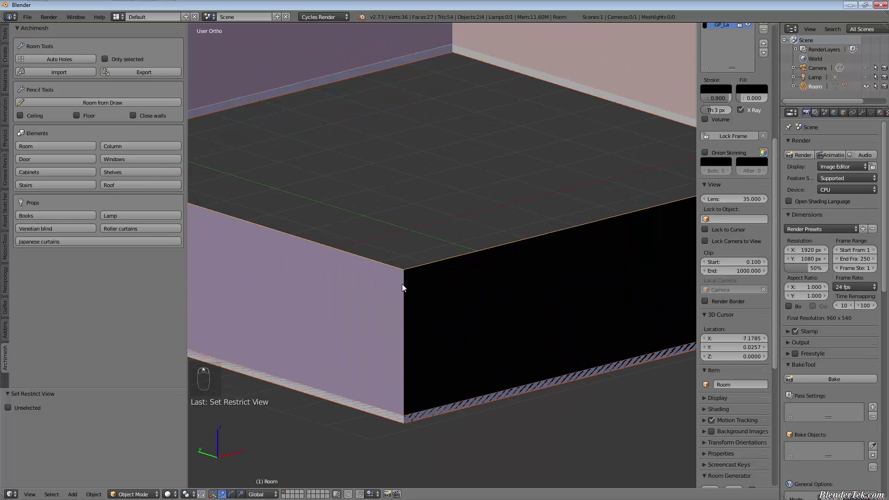
pyautogui.moveTo(402, 284); pyautogui.dragTo(453, 256, button='middle')
# - Toggle the generated room's Baseboard visibility off and on, and view the whole room from above
pyautogui.click(830, 92)
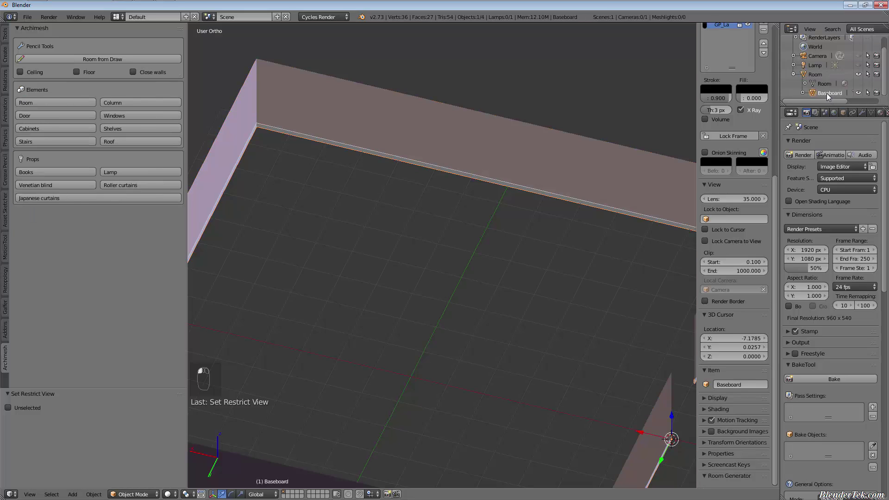
pyautogui.click(858, 93)
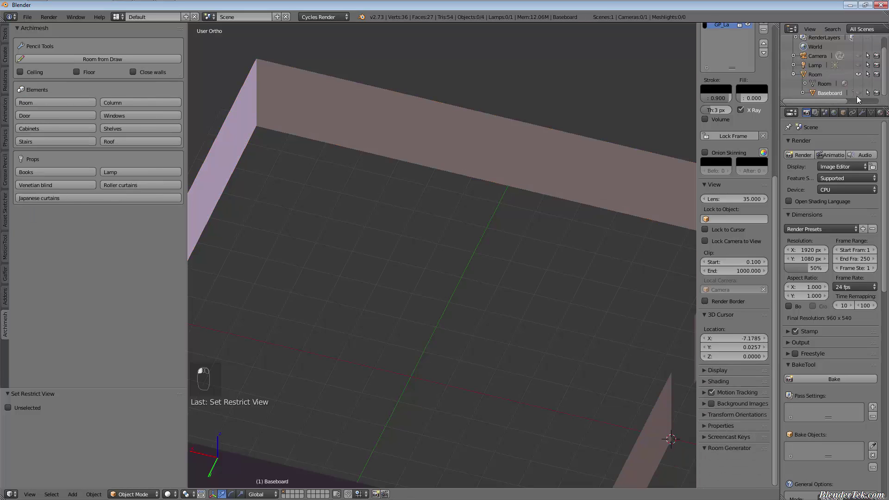
pyautogui.click(858, 93)
pyautogui.click(793, 75)
pyautogui.scroll(-3, 563, 232)
pyautogui.moveTo(544, 259); pyautogui.dragTo(398, 269, button='middle')
pyautogui.keyDown('shift'); pyautogui.moveTo(398, 269); pyautogui.dragTo(522, 193, button='middle'); pyautogui.keyUp('shift')
pyautogui.scroll(-4, 523, 197)
pyautogui.moveTo(437, 248); pyautogui.dragTo(453, 216, button='middle')
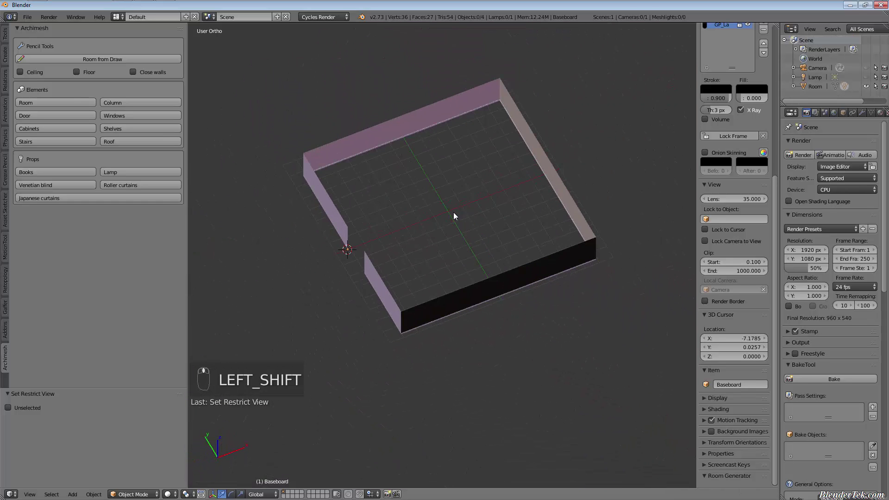
# - Undo the latest drawing and room changes repeatedly
pyautogui.hotkey('ctrl', 'z')
pyautogui.hotkey('ctrl', 'z')
pyautogui.hotkey('ctrl', 'z')
pyautogui.hotkey('ctrl', 'z')
pyautogui.hotkey('ctrl', 'z')
pyautogui.hotkey('ctrl', 'z')
pyautogui.hotkey('ctrl', 'z')
pyautogui.hotkey('ctrl', 'z')
pyautogui.hotkey('ctrl', 'z')
pyautogui.hotkey('ctrl', 'z')
pyautogui.hotkey('ctrl', 'z')
pyautogui.hotkey('ctrl', 'z')
pyautogui.hotkey('ctrl', 'z')
pyautogui.hotkey('ctrl', 'z')
pyautogui.hotkey('ctrl', 'z')
pyautogui.hotkey('ctrl', 'z')
pyautogui.hotkey('ctrl', 'z')
pyautogui.hotkey('ctrl', 'z')
pyautogui.hotkey('ctrl', 'z')
pyautogui.hotkey('ctrl', 'z')
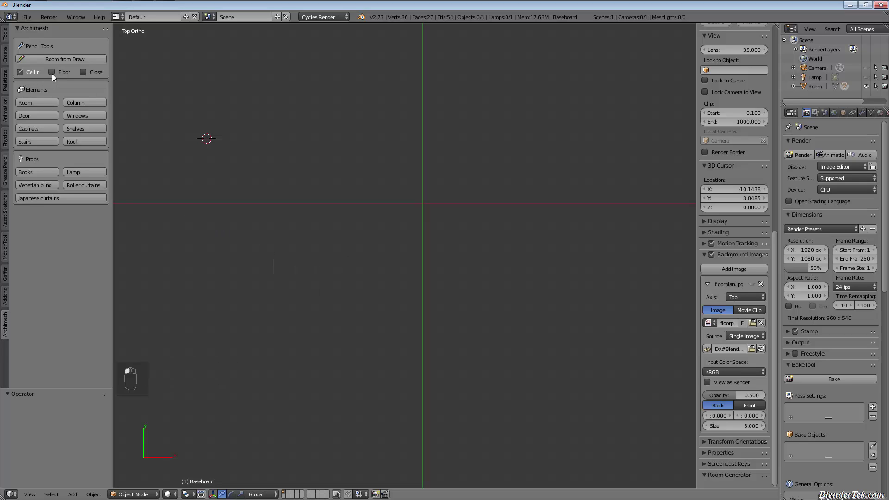
# - Enable Ceiling, Floor and Close walls for Room from Draw, and sketch a closed rectangular outline with the grease pencil
pyautogui.click(79, 73)
pyautogui.press('d')
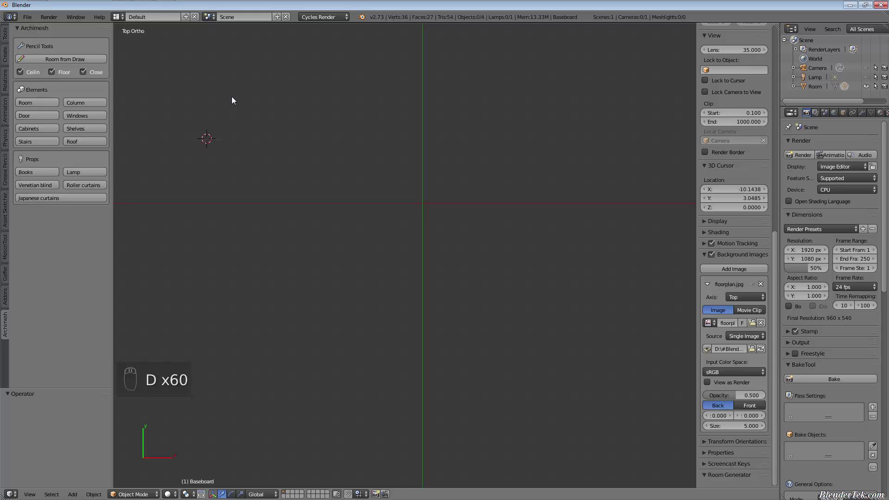
pyautogui.moveTo(233, 98); pyautogui.dragTo(502, 307)
pyautogui.moveTo(573, 305); pyautogui.dragTo(573, 250)
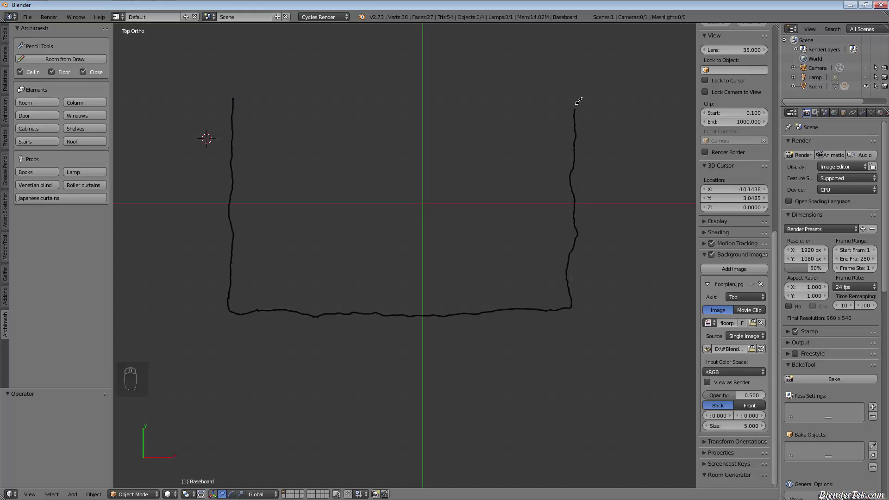
pyautogui.moveTo(509, 99); pyautogui.dragTo(233, 98)
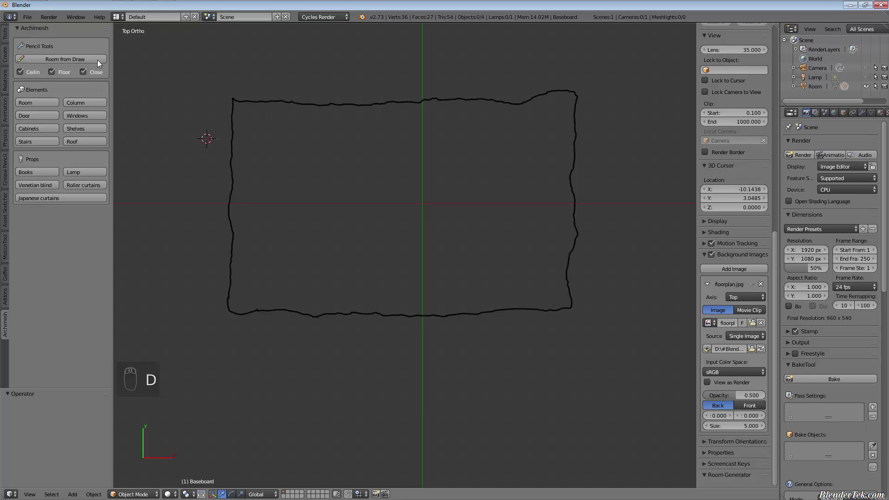
# - Generate a closed room with ceiling and floor from the new outline using Room from Draw
pyautogui.click(97, 60)
pyautogui.moveTo(223, 130)
pyautogui.mouseDown(button='middle')
pyautogui.moveTo(268, 154)
pyautogui.moveTo(309, 94)
pyautogui.moveTo(338, 113)
pyautogui.moveTo(271, 149)
pyautogui.moveTo(284, 134)
pyautogui.mouseUp(button='middle')
pyautogui.scroll(5, 303, 259)
pyautogui.keyDown('shift'); pyautogui.moveTo(306, 263); pyautogui.dragTo(394, 237, button='middle'); pyautogui.keyUp('shift')
pyautogui.scroll(-6, 370, 236)
pyautogui.keyDown('shift'); pyautogui.moveTo(223, 241); pyautogui.dragTo(419, 248, button='middle'); pyautogui.keyUp('shift')
pyautogui.scroll(8, 430, 248)
# - Hide the new room's Ceiling object and look inside at the floor
pyautogui.click(832, 87)
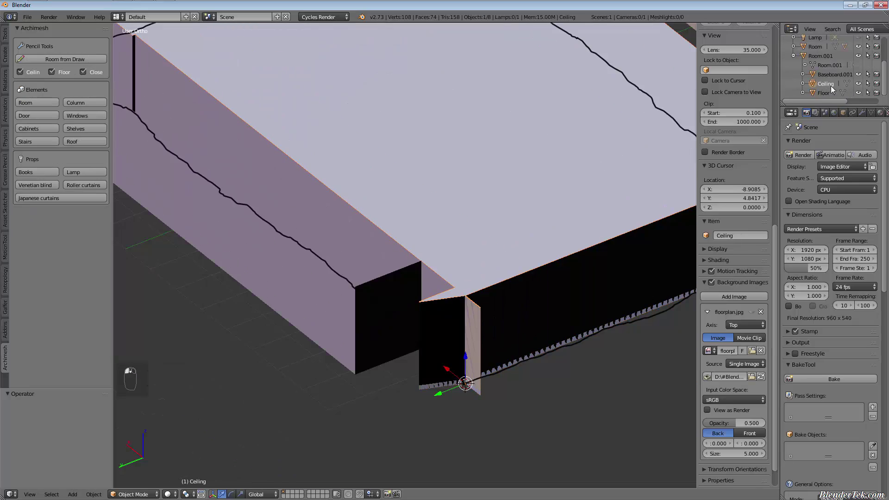
pyautogui.click(859, 84)
pyautogui.moveTo(548, 134); pyautogui.dragTo(422, 254, button='middle')
pyautogui.scroll(-7, 421, 254)
pyautogui.moveTo(436, 194); pyautogui.dragTo(380, 229, button='middle')
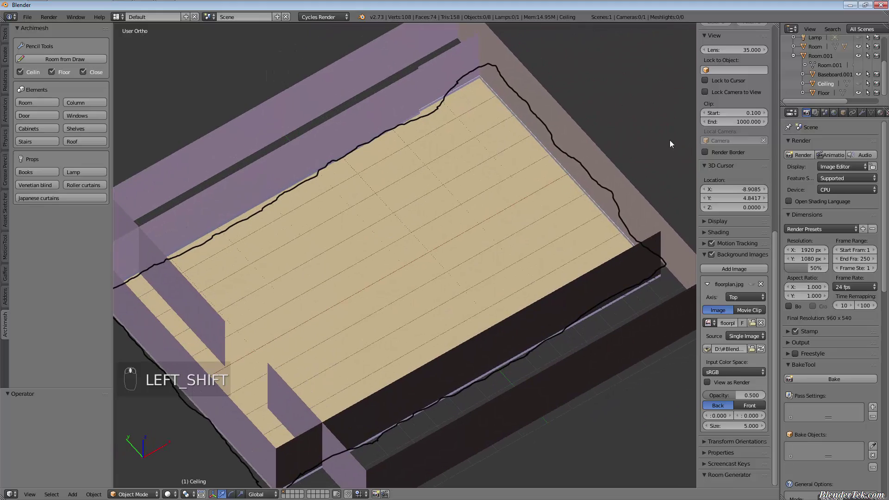
# - Select the new room's baseboard for inspection, and delete the first drawn room from the scene
pyautogui.click(832, 75)
pyautogui.moveTo(422, 259); pyautogui.dragTo(368, 293, button='middle')
pyautogui.scroll(3, 431, 261)
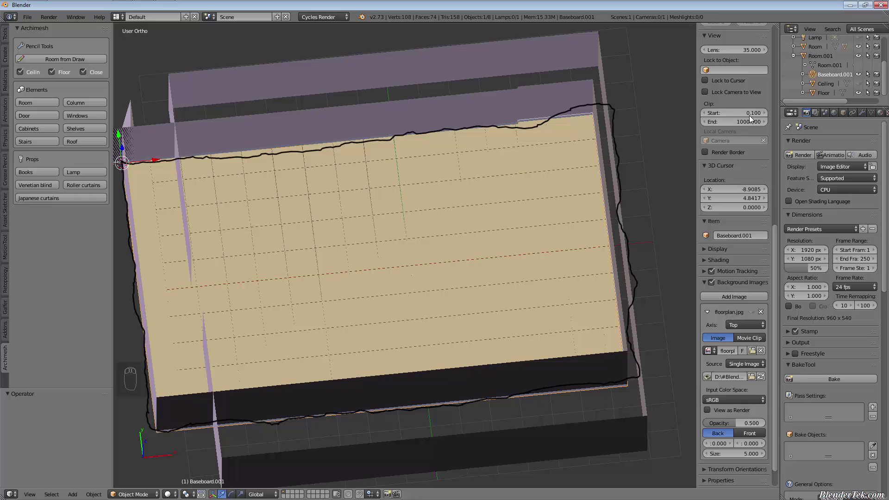
pyautogui.rightClick(814, 49)
pyautogui.click(808, 68)
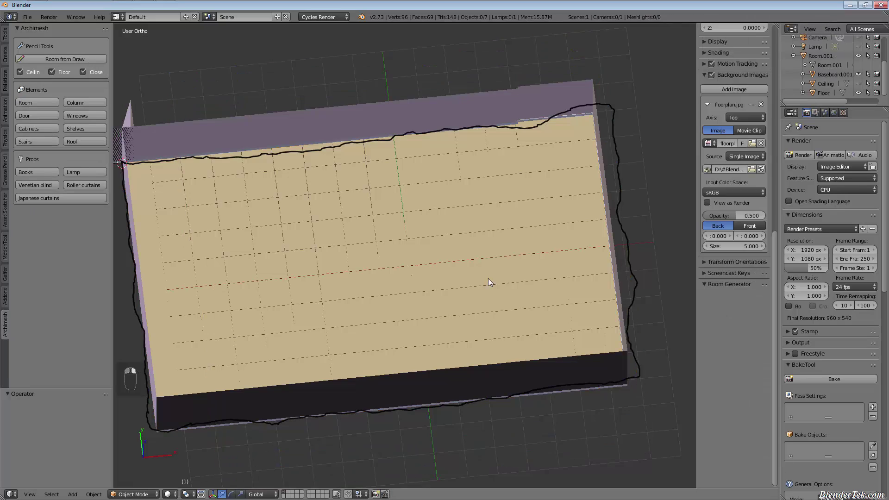
# - Undo the recent actions until the scene is clear of drawn rooms and grease pencil outlines
pyautogui.moveTo(488, 279); pyautogui.dragTo(446, 261, button='middle')
pyautogui.hotkey('ctrl', 'z')
pyautogui.hotkey('ctrl', 'z')
pyautogui.hotkey('ctrl', 'z')
pyautogui.hotkey('ctrl', 'z')
pyautogui.hotkey('ctrl', 'z')
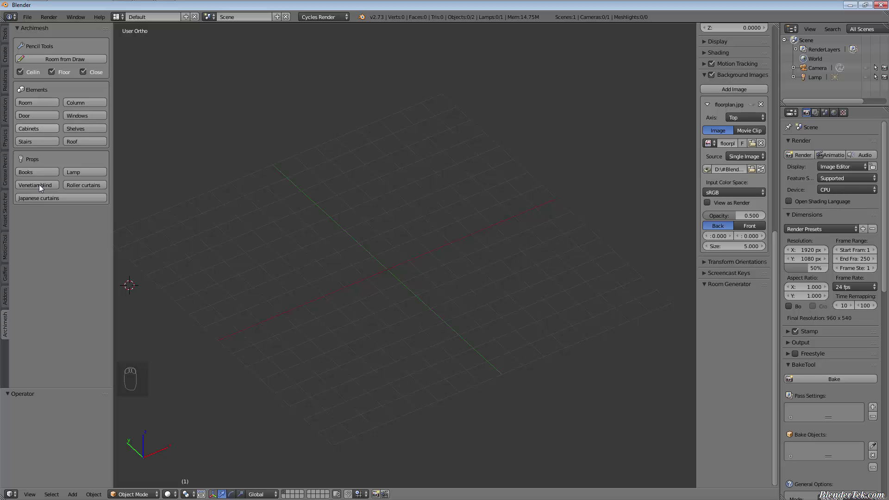
# - Add an Archimesh room with the tool shelf hidden, and show its Room Generator settings in a widened sidebar
pyautogui.press('t')
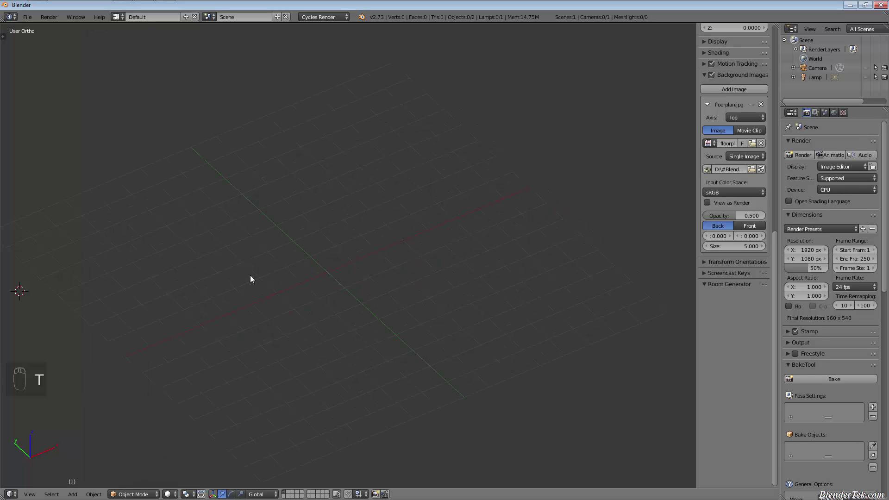
pyautogui.hotkey('shift', 'q')
pyautogui.hotkey('shift', 'a')
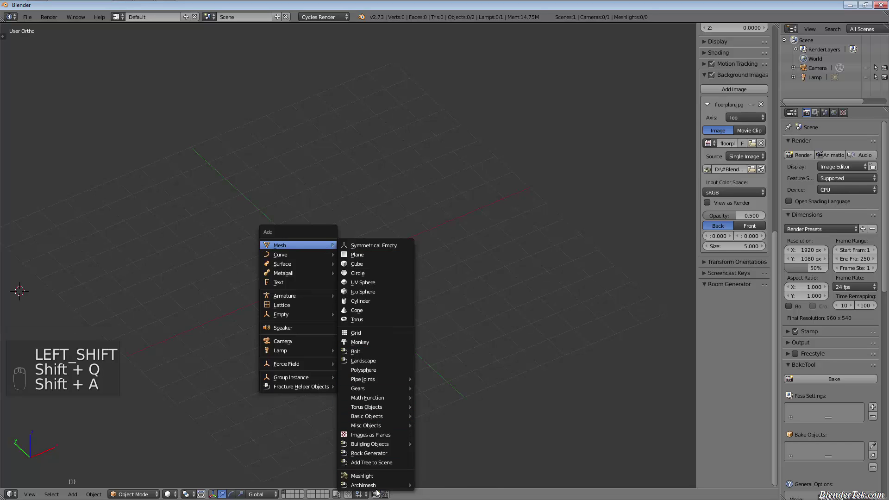
pyautogui.moveTo(378, 485)
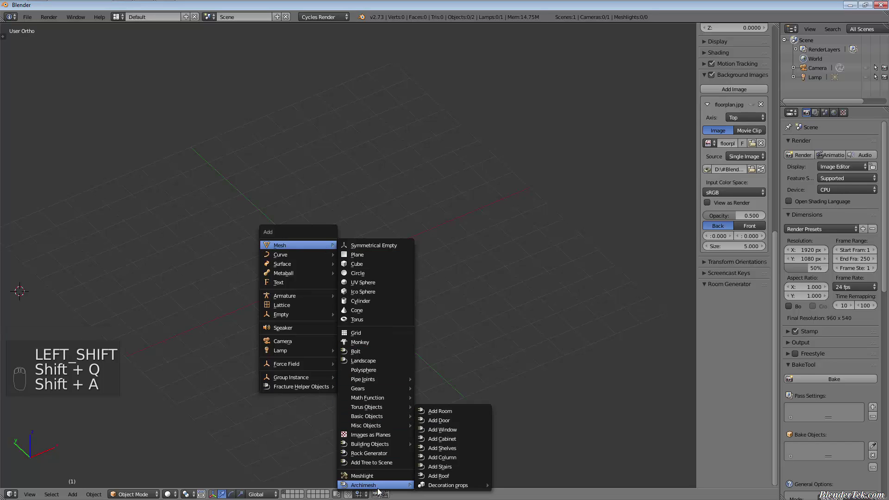
pyautogui.click(468, 410)
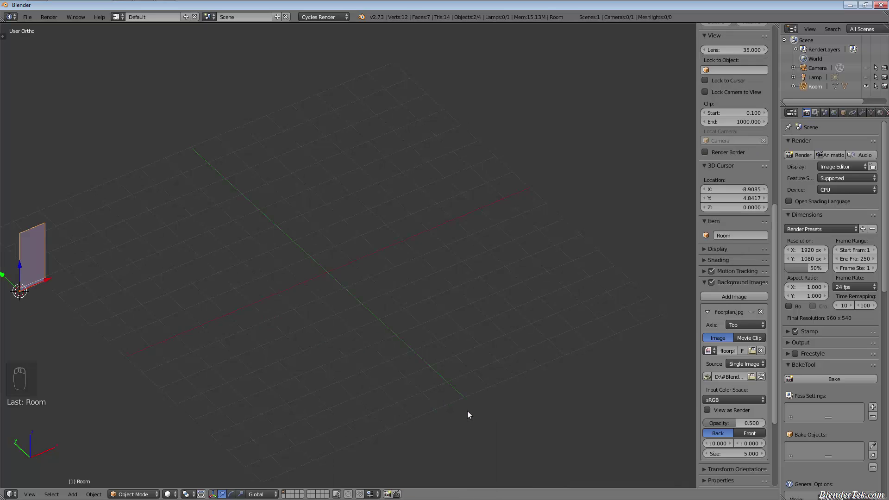
pyautogui.scroll(-7, 744, 412)
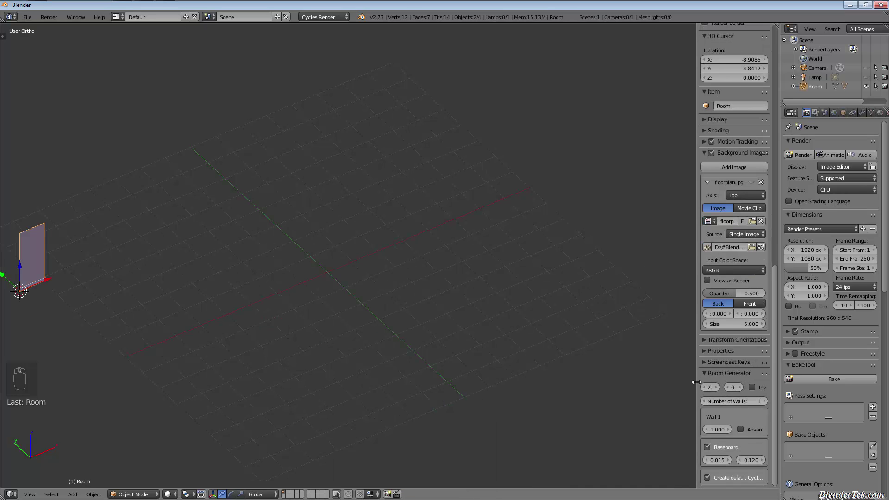
pyautogui.moveTo(693, 386); pyautogui.dragTo(594, 401)
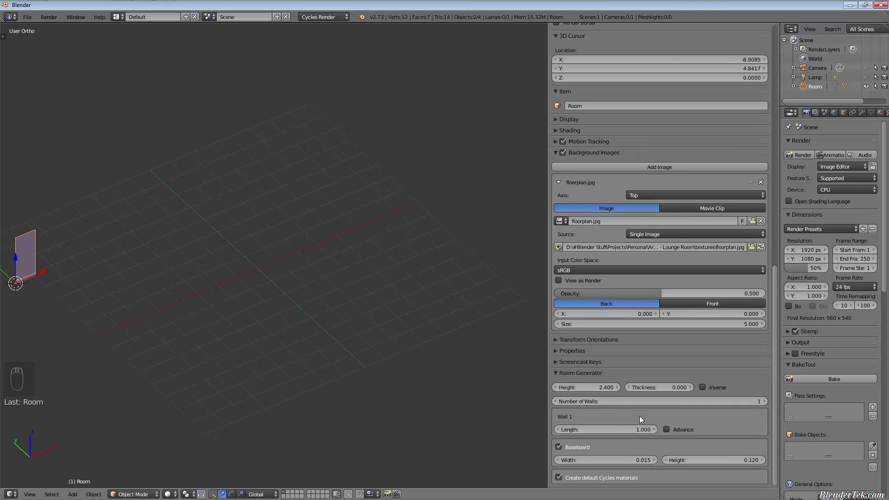
# - Try the room's Thickness setting and toggle Inverse on and off to flip the wall
pyautogui.moveTo(665, 388); pyautogui.dragTo(648, 399)
pyautogui.click(702, 388)
pyautogui.click(701, 389)
pyautogui.click(702, 389)
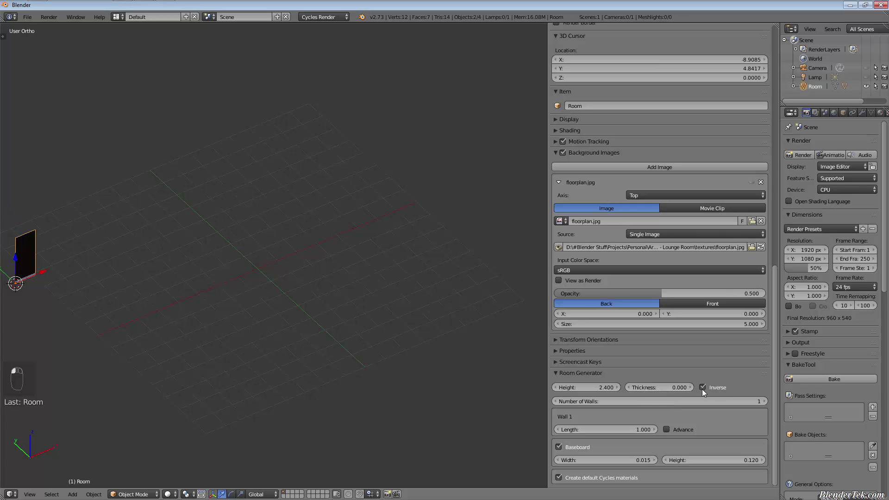
pyautogui.click(702, 389)
pyautogui.click(702, 389)
# - Set the room's wall thickness to 0.600 with Inverse off, and use 2 walls with Close walls enabled
pyautogui.moveTo(675, 390); pyautogui.dragTo(639, 392)
pyautogui.click(703, 388)
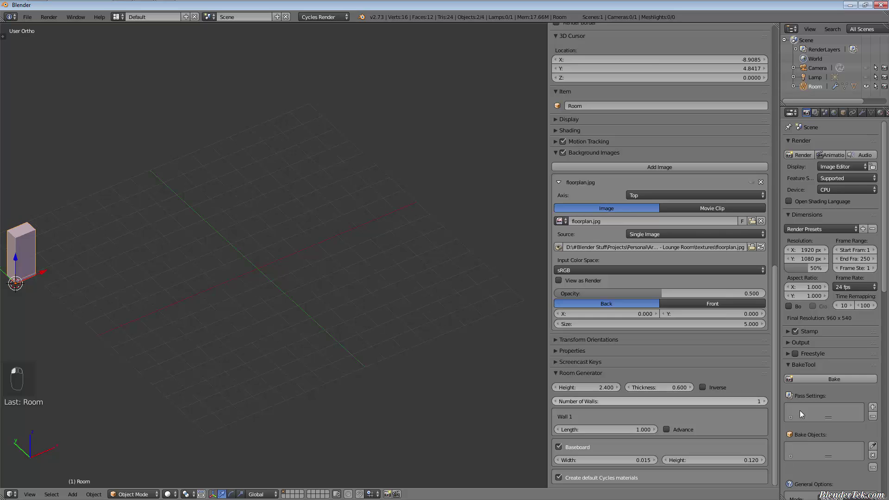
pyautogui.click(763, 401)
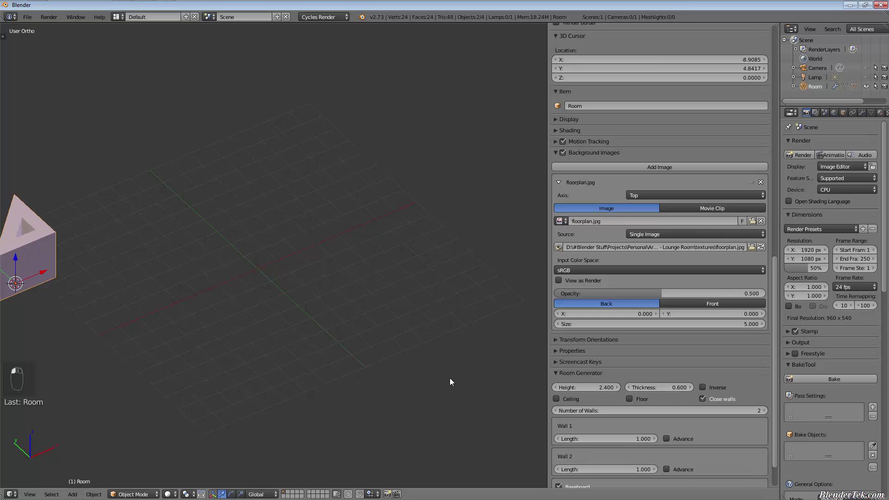
# - Raise the room's Number of Walls to 4
pyautogui.keyDown('shift'); pyautogui.moveTo(125, 248); pyautogui.dragTo(413, 282, button='middle'); pyautogui.keyUp('shift')
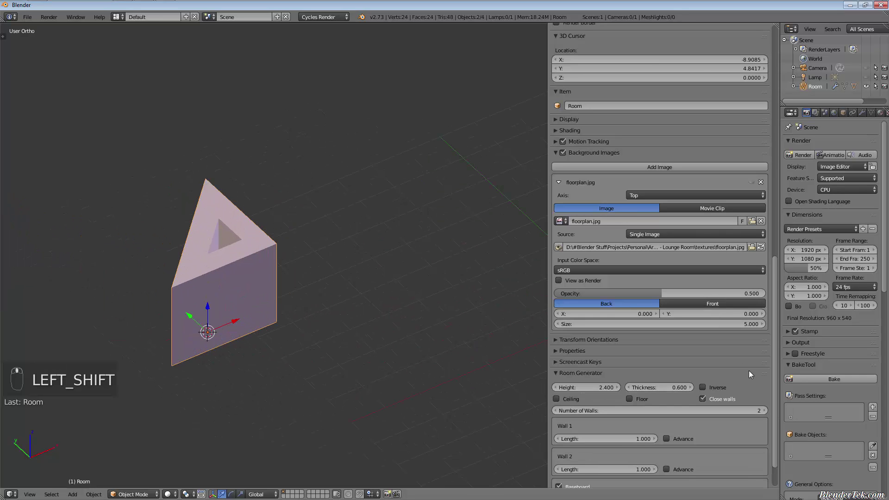
pyautogui.scroll(-2, 732, 398)
pyautogui.click(762, 371)
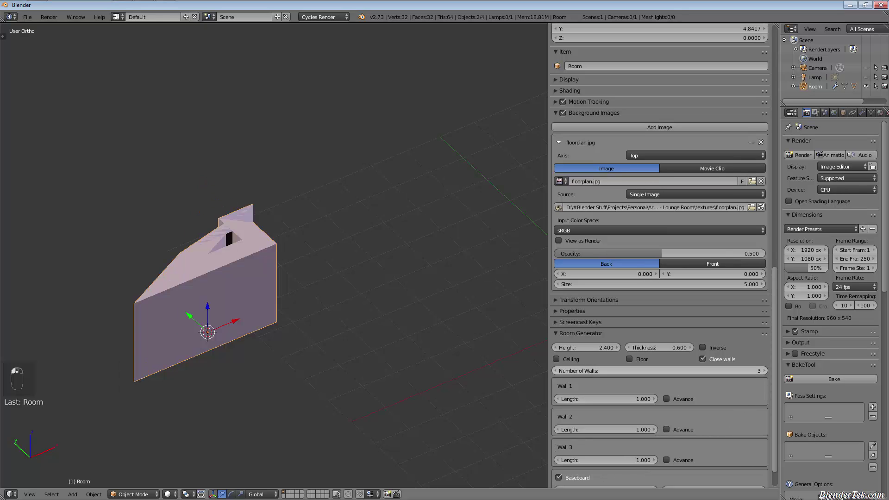
pyautogui.click(762, 371)
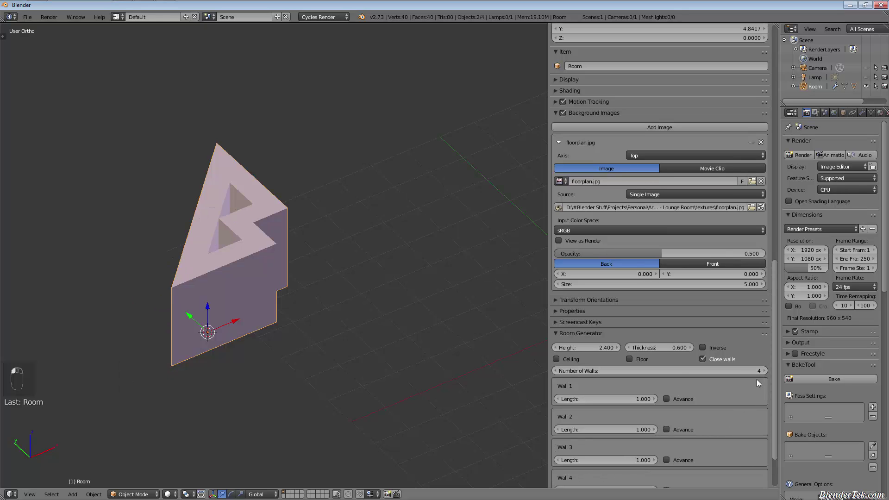
# - Set the lengths of Wall 1 and Wall 2 to 5.000 each
pyautogui.moveTo(222, 243); pyautogui.dragTo(242, 276, button='middle')
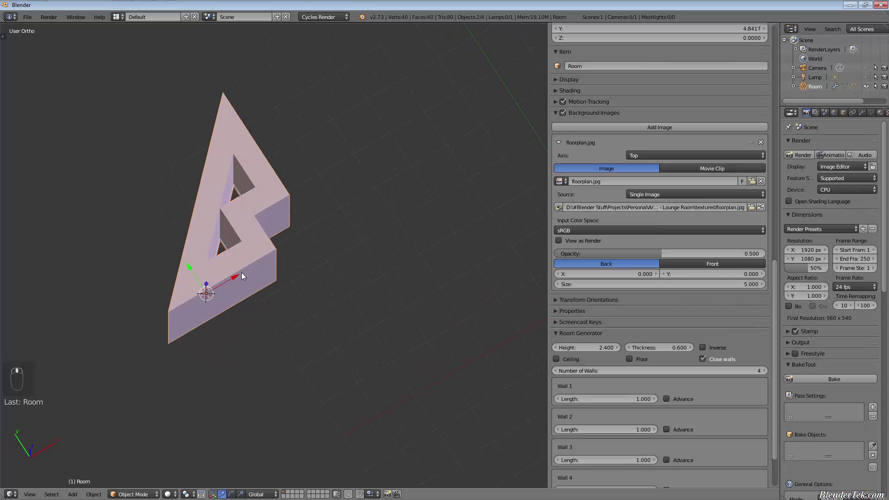
pyautogui.scroll(-3, 694, 386)
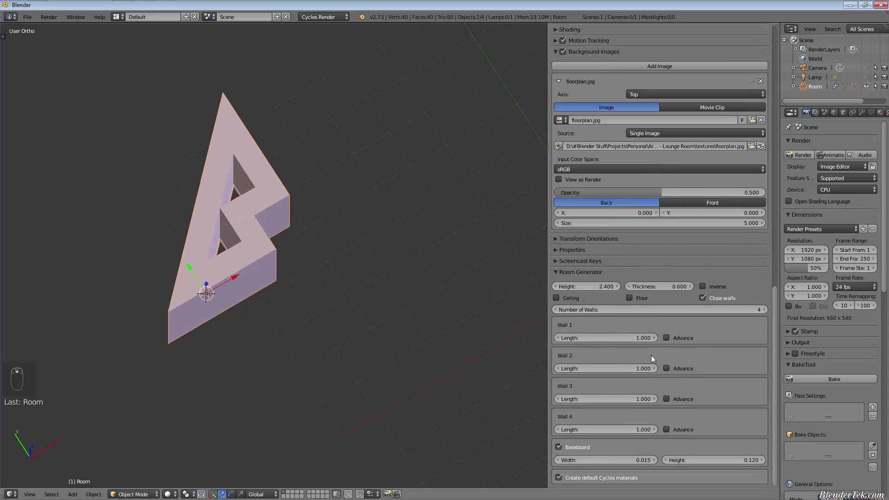
pyautogui.moveTo(607, 344); pyautogui.dragTo(667, 336)
pyautogui.moveTo(588, 369); pyautogui.dragTo(638, 366)
pyautogui.click(638, 367)
pyautogui.write('5')
pyautogui.press('Return')
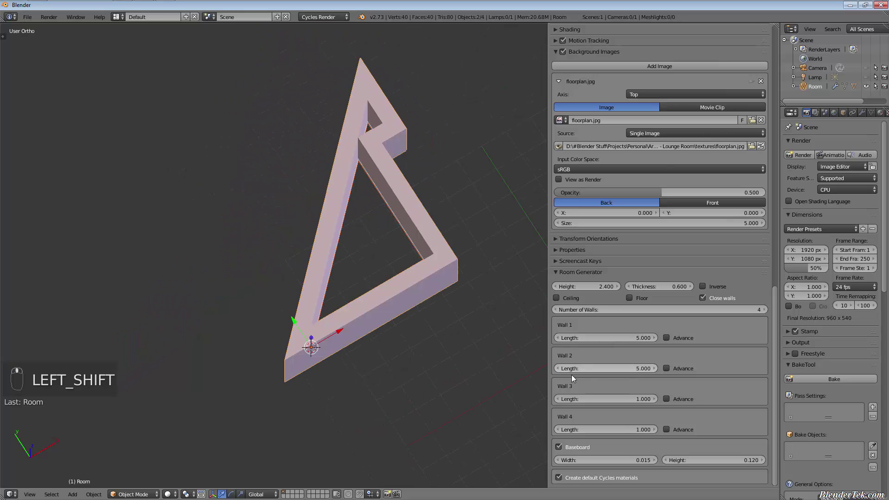
# - Set Wall 3's length to 2.000 and Wall 4's length to 5.000
pyautogui.moveTo(599, 396)
pyautogui.mouseDown()
pyautogui.moveTo(609, 390)
pyautogui.moveTo(603, 396)
pyautogui.mouseUp()
pyautogui.click(603, 399)
pyautogui.write('2')
pyautogui.press('Return')
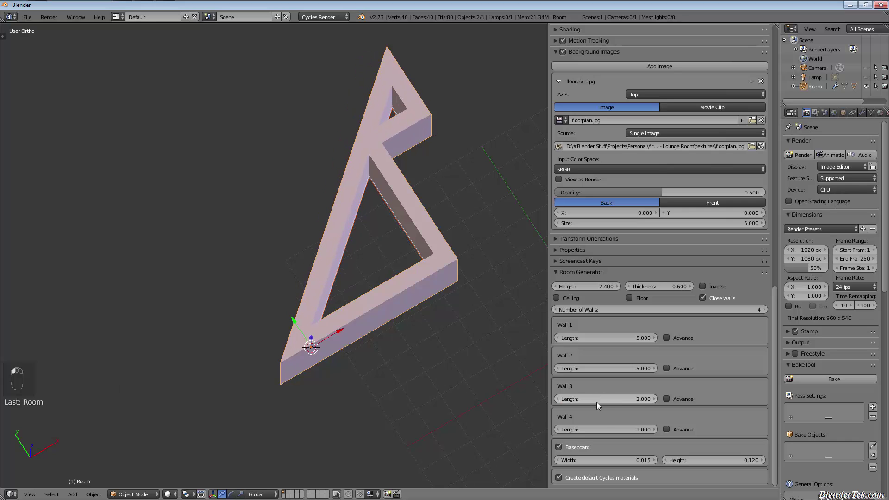
pyautogui.moveTo(599, 431)
pyautogui.mouseDown()
pyautogui.moveTo(646, 429)
pyautogui.moveTo(598, 429)
pyautogui.mouseUp()
pyautogui.click(599, 430)
pyautogui.write('5')
pyautogui.press('Return')
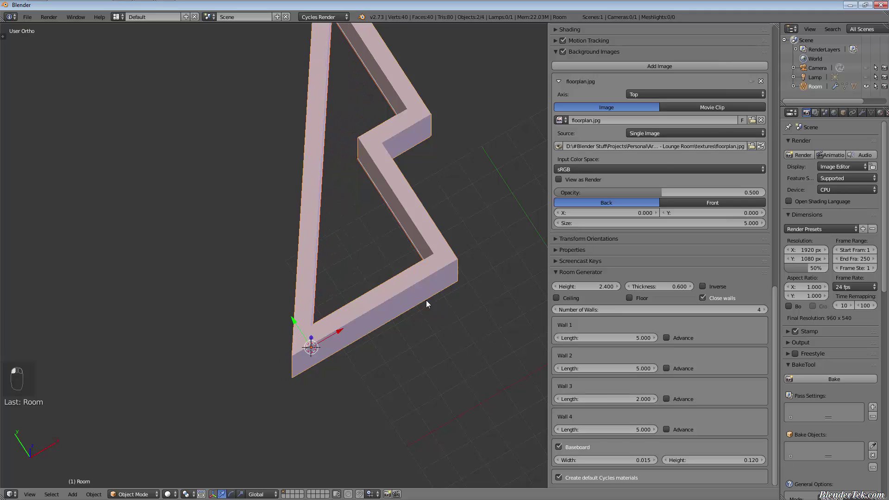
# - Add a fifth wall to the room and set its length to -7.000
pyautogui.scroll(-2, 449, 251)
pyautogui.keyDown('shift'); pyautogui.moveTo(449, 252); pyautogui.dragTo(430, 296, button='middle'); pyautogui.keyUp('shift')
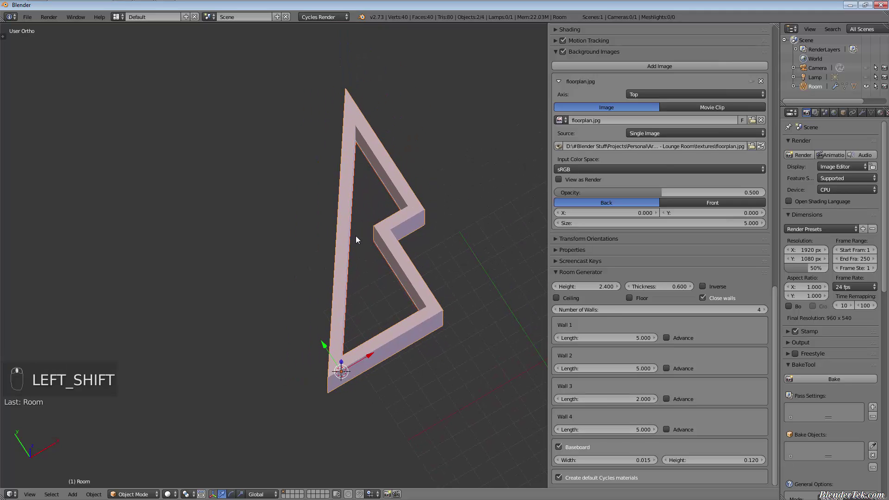
pyautogui.keyDown('shift'); pyautogui.moveTo(430, 399); pyautogui.dragTo(425, 379, button='middle'); pyautogui.keyUp('shift')
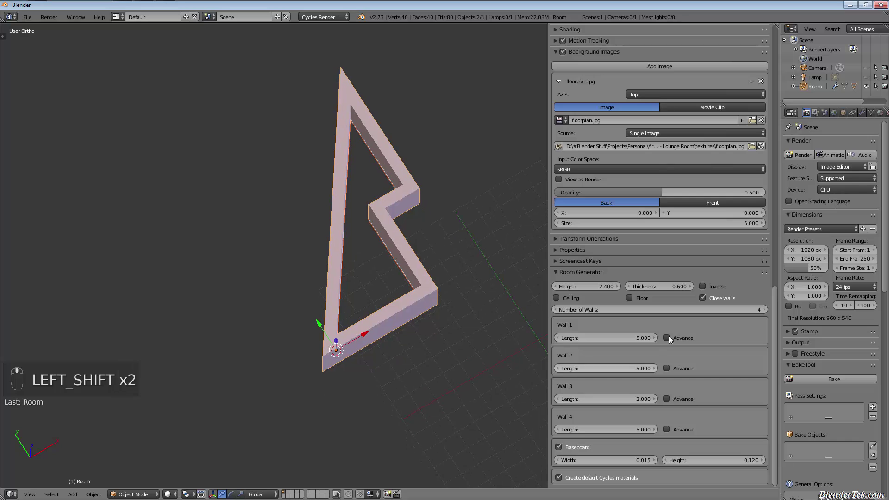
pyautogui.click(763, 310)
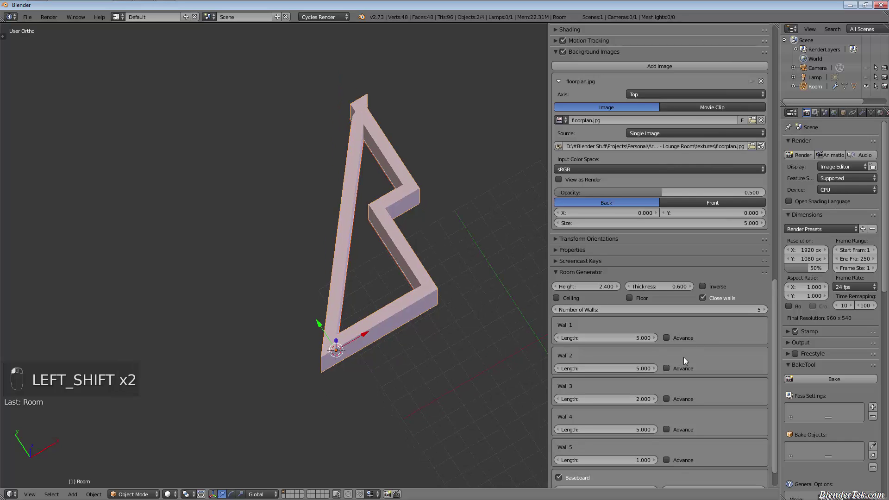
pyautogui.scroll(-1, 684, 357)
pyautogui.moveTo(596, 442); pyautogui.dragTo(474, 446)
pyautogui.click(643, 446)
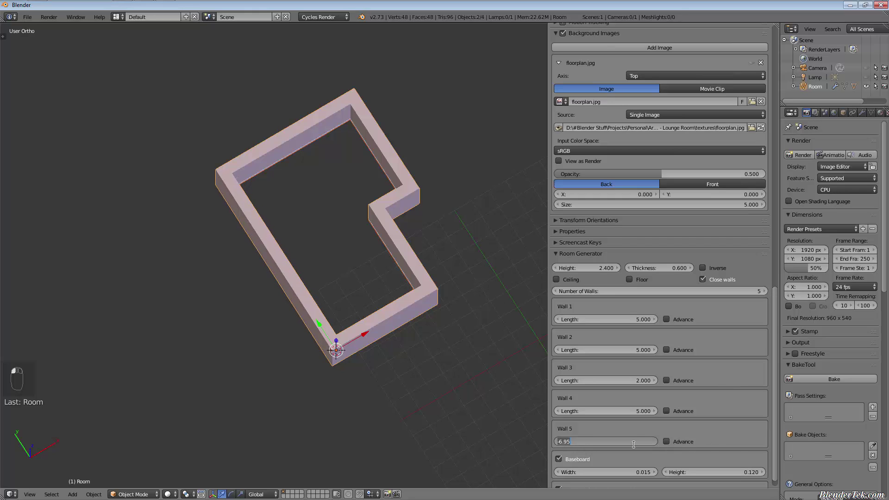
pyautogui.write('-7')
pyautogui.press('Return')
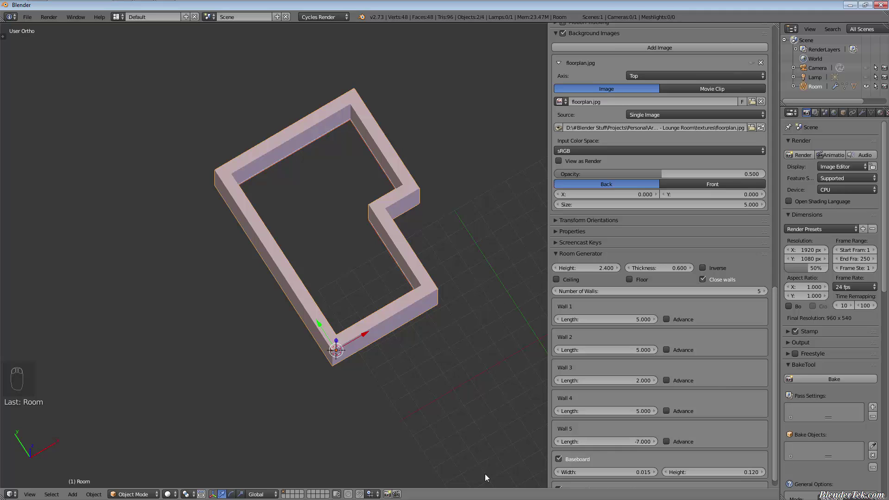
# - Reduce the room's wall Thickness to 0.180
pyautogui.scroll(3, 374, 300)
pyautogui.moveTo(324, 297); pyautogui.dragTo(404, 299, button='middle')
pyautogui.scroll(3, 339, 294)
pyautogui.moveTo(668, 266); pyautogui.dragTo(651, 273)
# - Enable the Advance options for Wall 1 and make the wall Curved
pyautogui.click(666, 320)
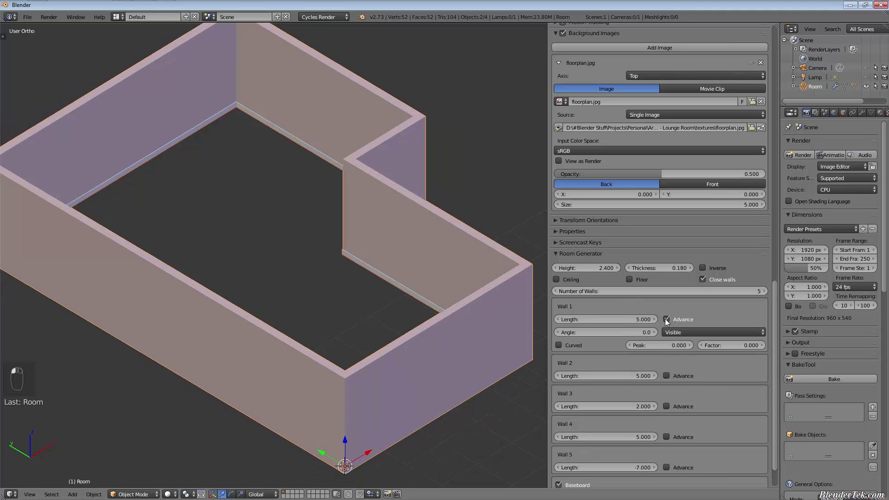
pyautogui.scroll(-1, 307, 314)
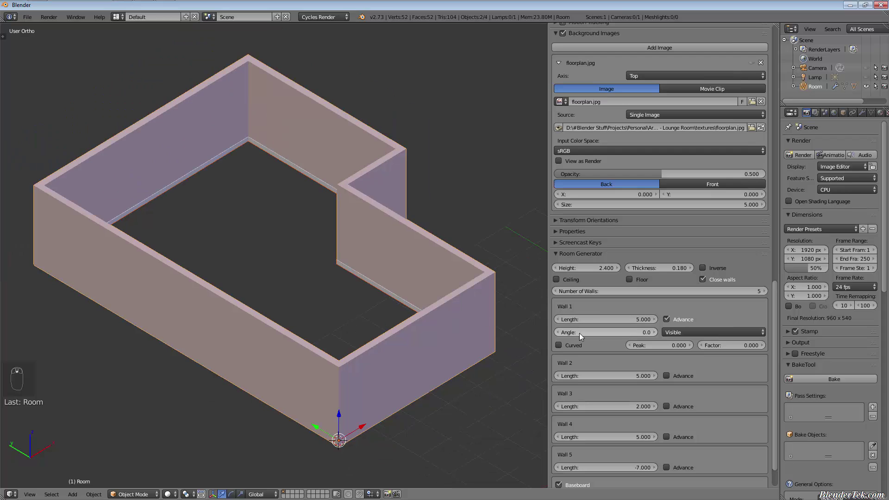
pyautogui.moveTo(582, 332); pyautogui.dragTo(589, 315)
pyautogui.click(579, 342)
pyautogui.keyDown('shift'); pyautogui.moveTo(479, 420); pyautogui.dragTo(376, 389, button='middle'); pyautogui.keyUp('shift')
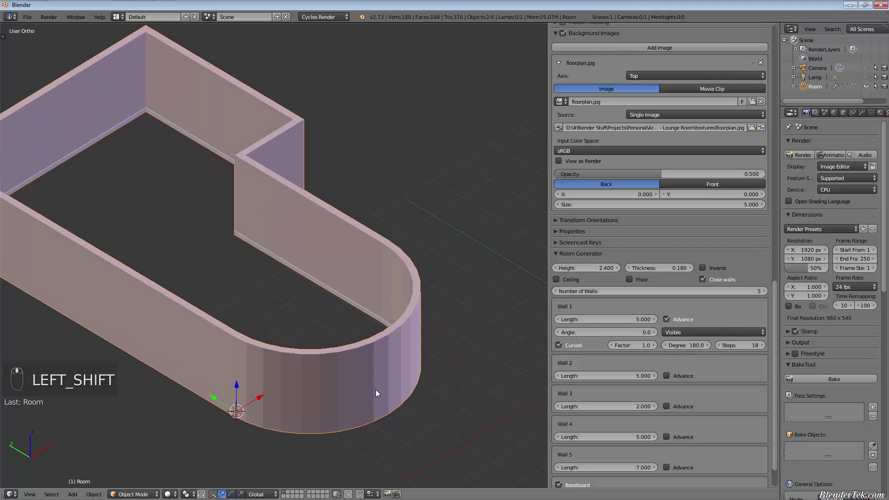
# - Try Wall 1's curve Factor at 0.0 and at 3.9
pyautogui.click(640, 346)
pyautogui.write('0')
pyautogui.press('Return')
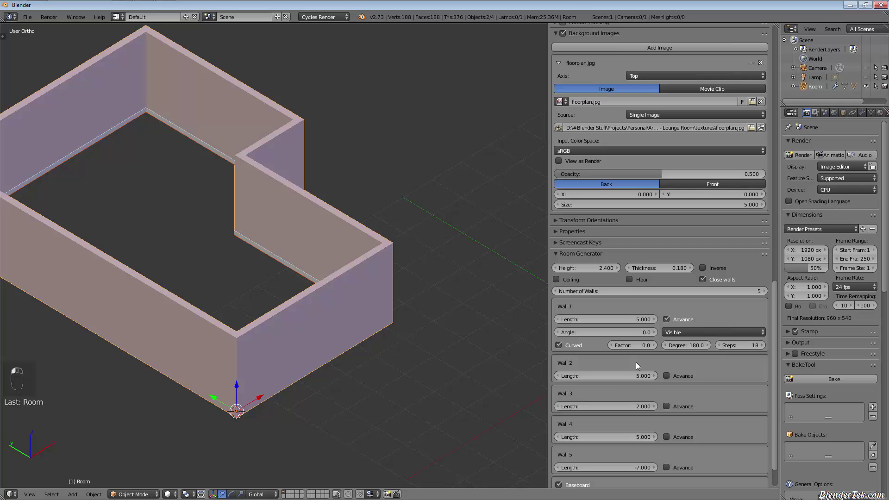
pyautogui.moveTo(627, 347)
pyautogui.mouseDown()
pyautogui.moveTo(692, 350)
pyautogui.moveTo(614, 349)
pyautogui.mouseUp()
pyautogui.keyDown('shift'); pyautogui.moveTo(501, 376); pyautogui.dragTo(376, 275, button='middle'); pyautogui.keyUp('shift')
pyautogui.scroll(-5, 418, 307)
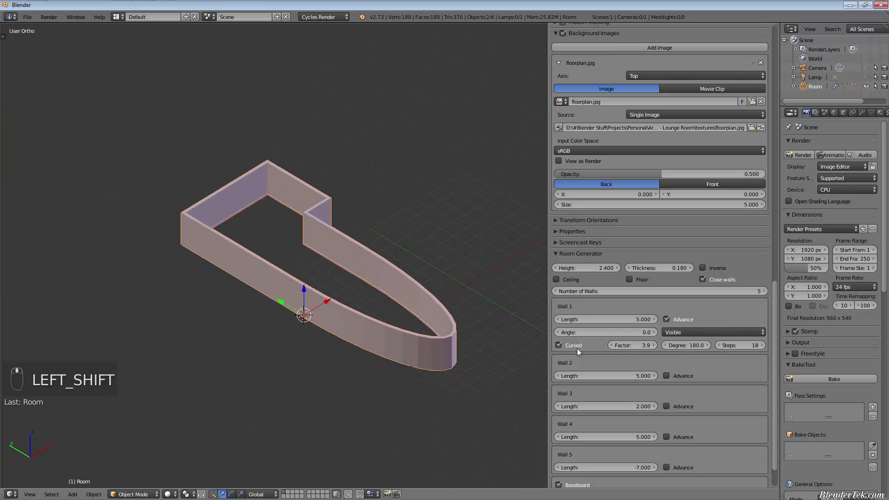
# - Try Wall 1's curve Factor at 5.0, and return the Factor to 1.0 with Curved enabled
pyautogui.moveTo(632, 348); pyautogui.dragTo(729, 366)
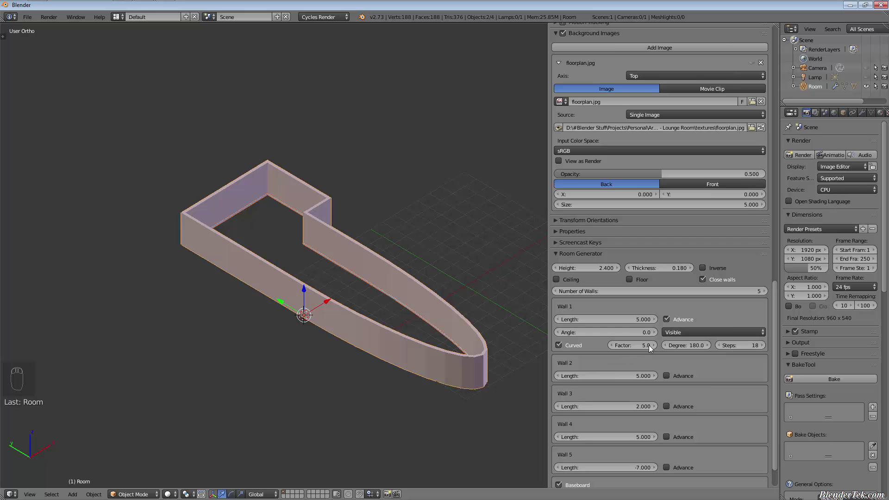
pyautogui.click(559, 345)
pyautogui.click(559, 345)
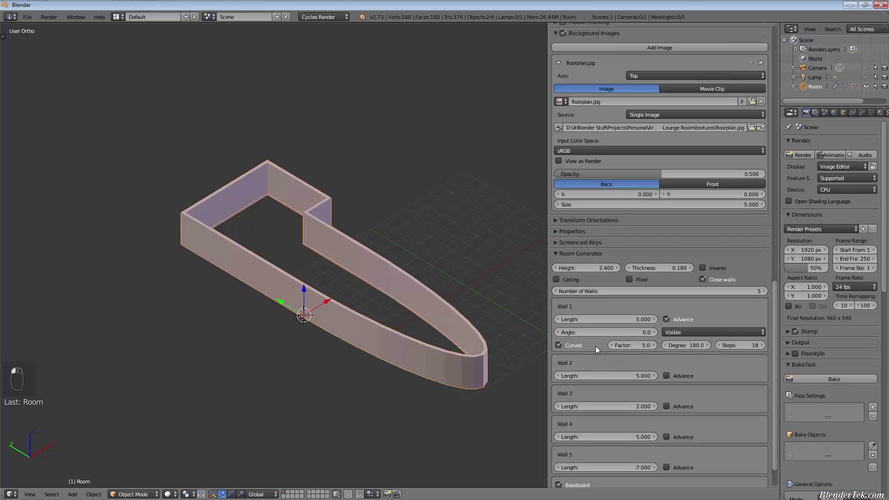
pyautogui.click(646, 346)
pyautogui.press('Return')
pyautogui.scroll(3, 332, 284)
pyautogui.scroll(1, 648, 309)
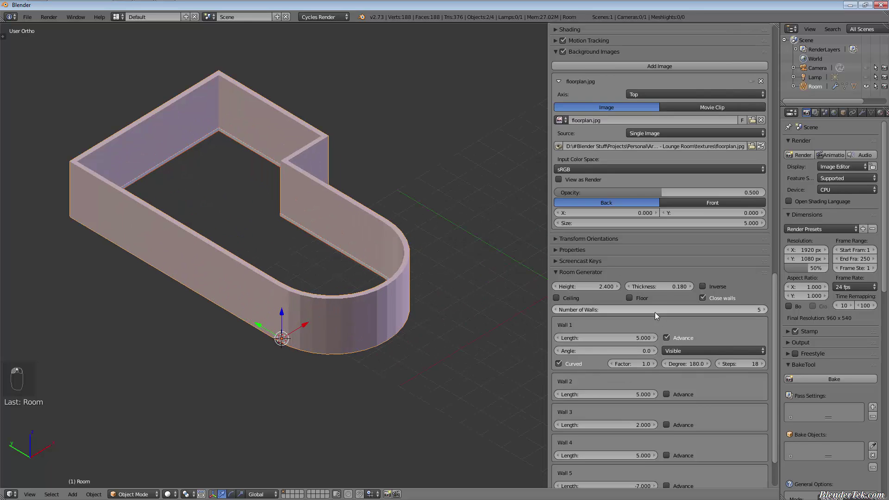
# - Try Wall 1's curve Degree at 323.1 and Steps at 50, restoring them to 180.0 and 18
pyautogui.moveTo(692, 363); pyautogui.dragTo(239, 353)
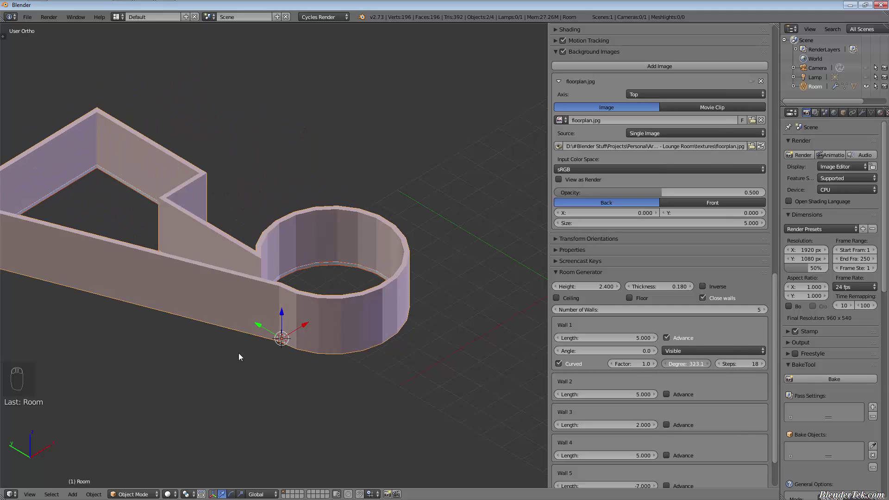
pyautogui.moveTo(862, 346); pyautogui.dragTo(722, 352)
pyautogui.moveTo(454, 297)
pyautogui.mouseDown(button='middle')
pyautogui.moveTo(493, 329)
pyautogui.moveTo(491, 346)
pyautogui.moveTo(470, 327)
pyautogui.moveTo(458, 289)
pyautogui.mouseUp(button='middle')
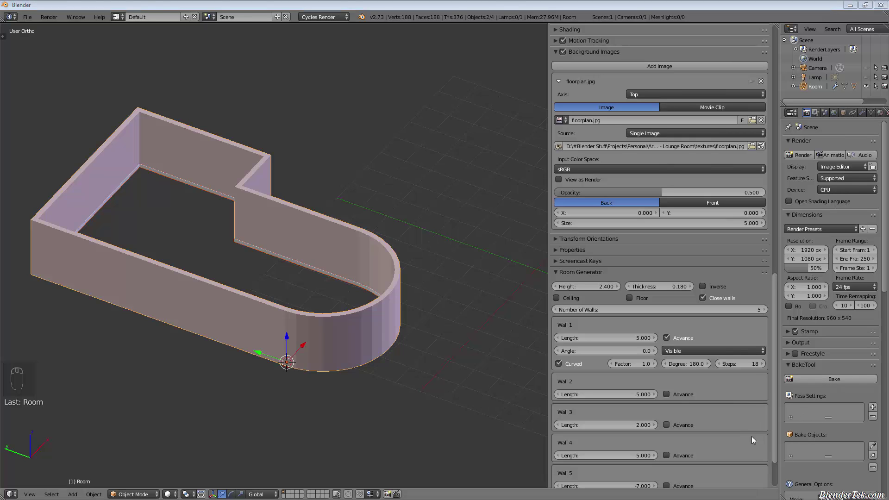
pyautogui.moveTo(741, 363); pyautogui.dragTo(741, 384)
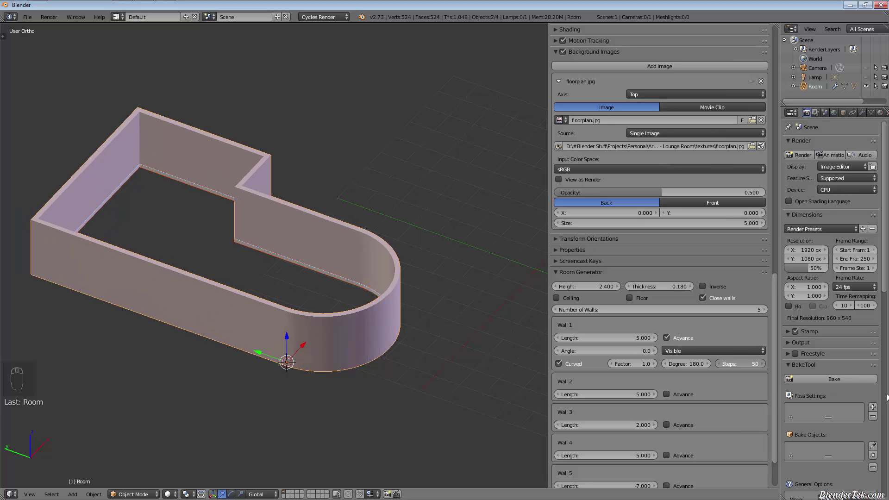
pyautogui.moveTo(4, 398); pyautogui.dragTo(726, 358)
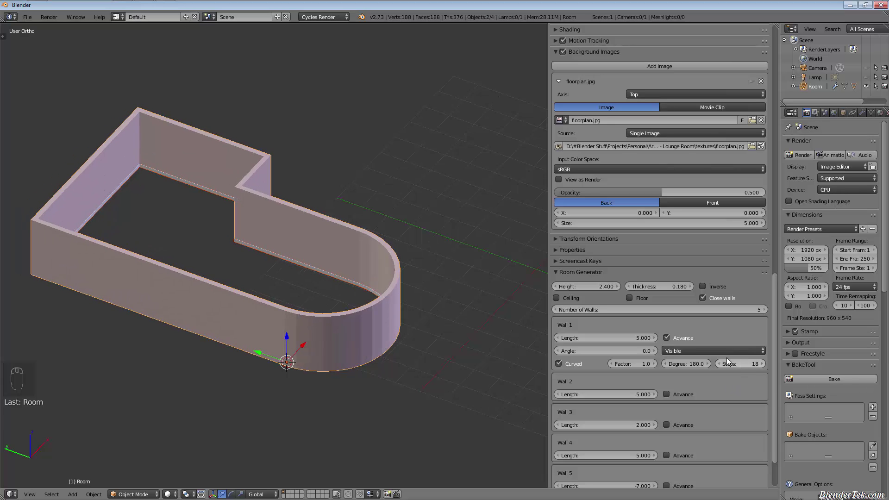
# - Try showing only the Baseboard and only the Wall for curved Wall 1, and inspect its inner side
pyautogui.click(727, 351)
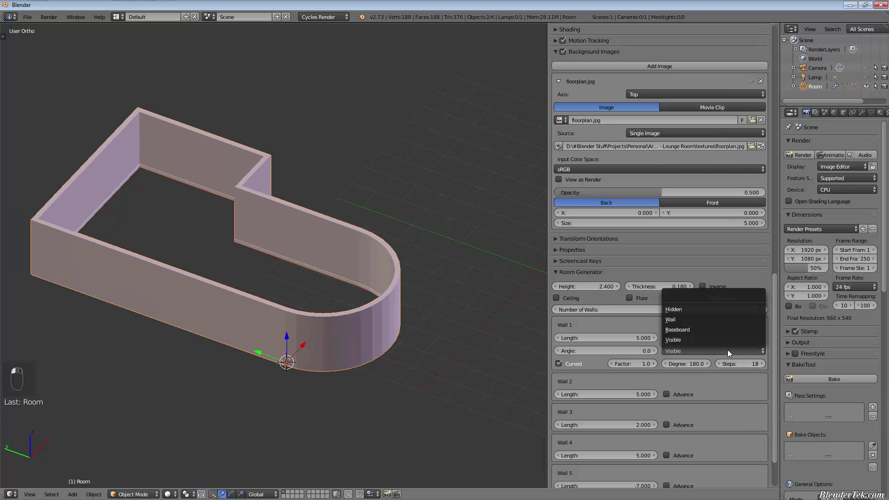
pyautogui.click(695, 340)
pyautogui.click(676, 351)
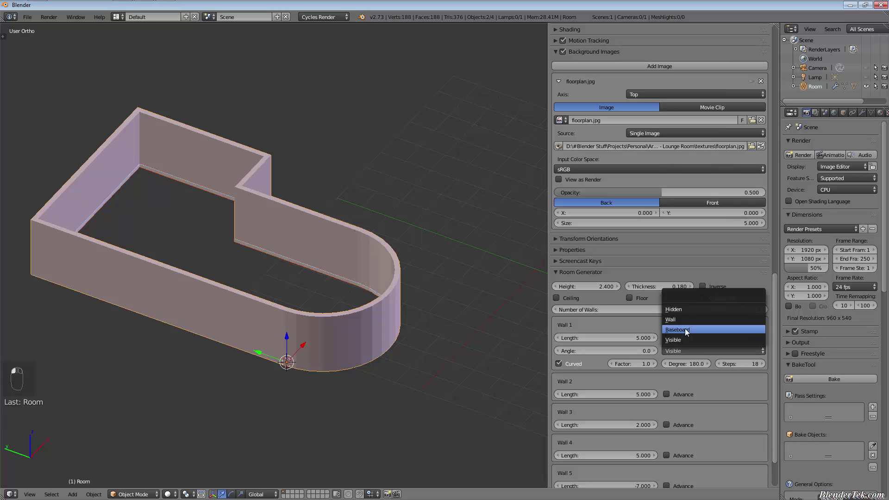
pyautogui.click(685, 328)
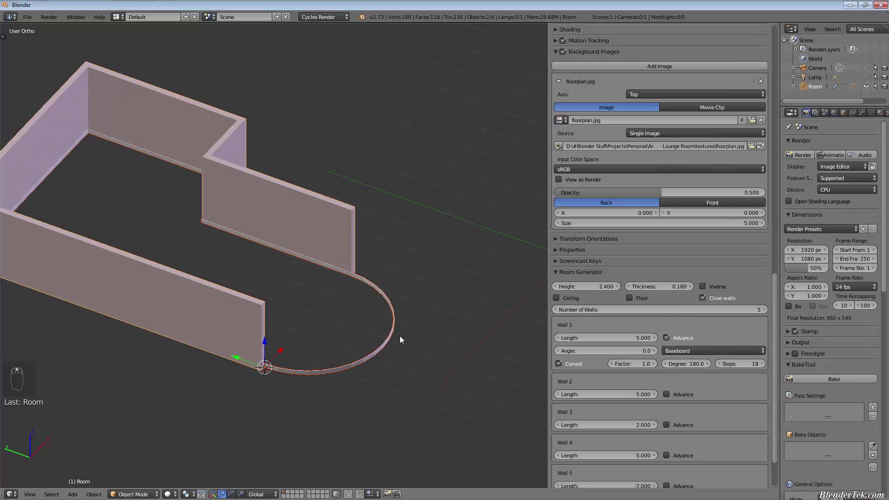
pyautogui.click(741, 351)
pyautogui.click(695, 319)
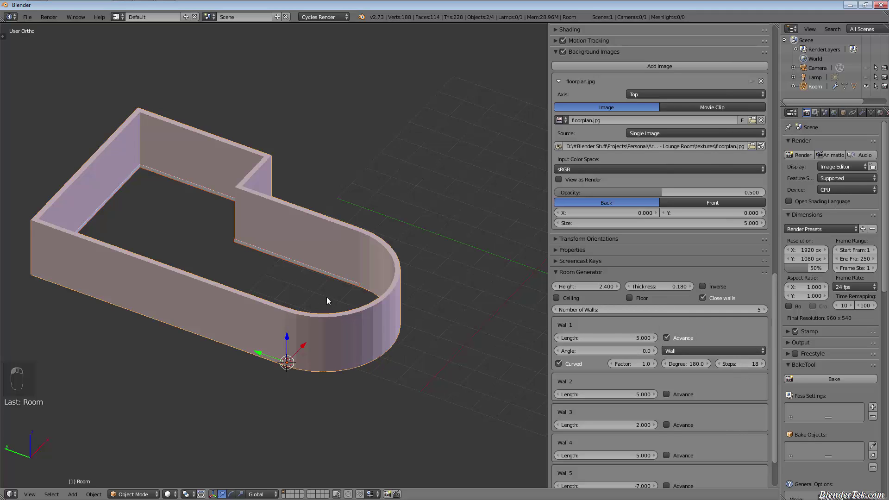
pyautogui.moveTo(326, 301); pyautogui.dragTo(441, 323, button='middle')
pyautogui.scroll(5, 329, 320)
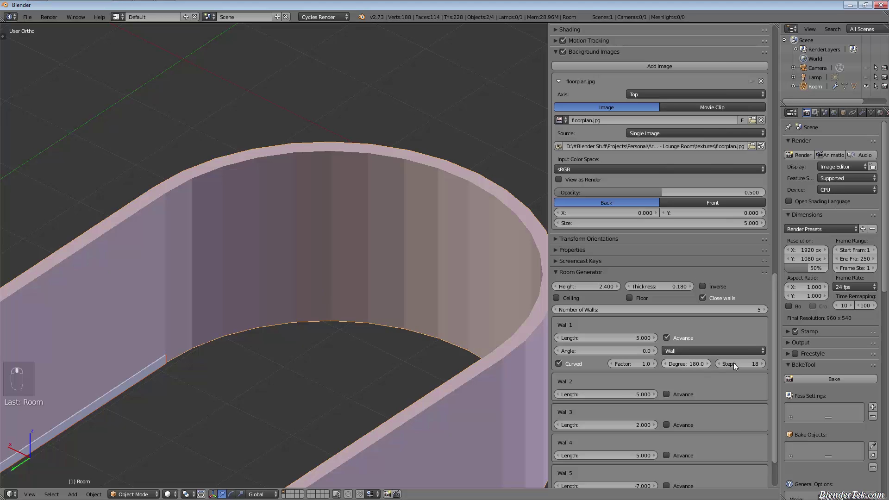
# - Try Wall 1's Hidden option, check the room mesh in Edit Mode, and restore the wall to Visible
pyautogui.click(731, 350)
pyautogui.click(690, 309)
pyautogui.moveTo(495, 342); pyautogui.dragTo(290, 328, button='middle')
pyautogui.scroll(-3, 399, 341)
pyautogui.press('Tab')
pyautogui.scroll(3, 301, 328)
pyautogui.press('Tab')
pyautogui.keyDown('shift'); pyautogui.moveTo(295, 282); pyautogui.dragTo(392, 326, button='middle'); pyautogui.keyUp('shift')
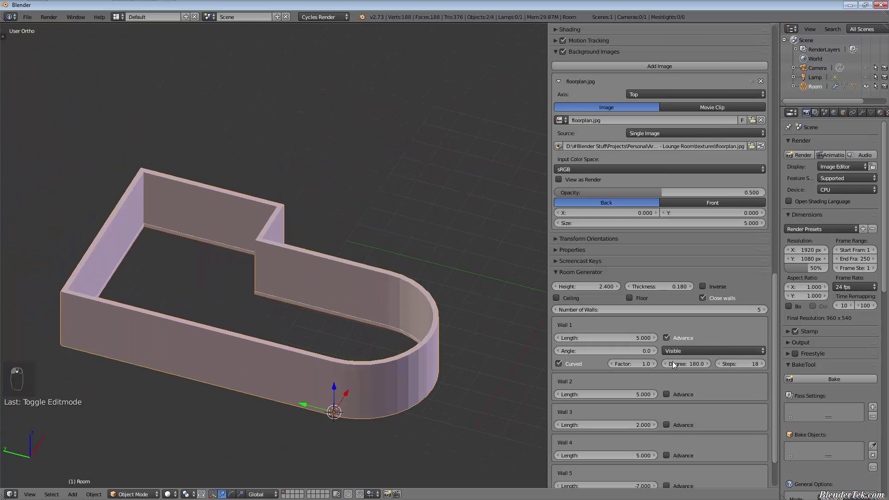
# - Narrow the sidebar and show the room's Wall_material nodes in the Node Editor
pyautogui.scroll(-3, 679, 366)
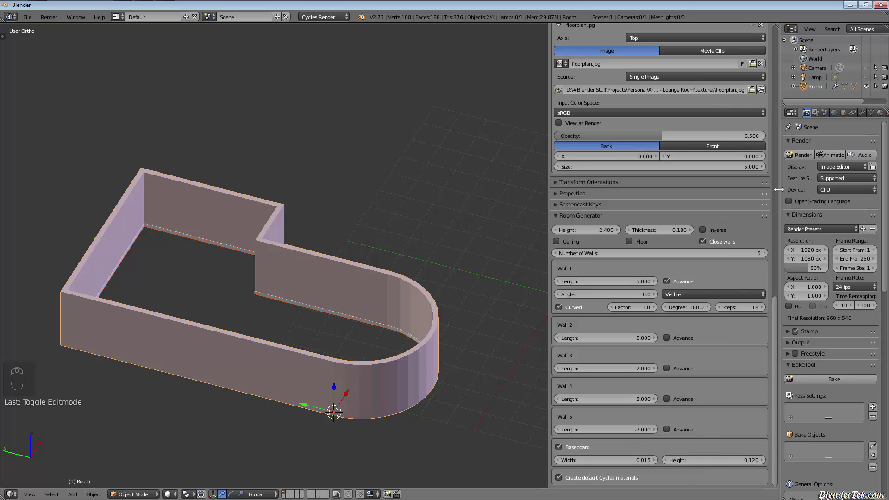
pyautogui.moveTo(549, 185); pyautogui.dragTo(589, 186)
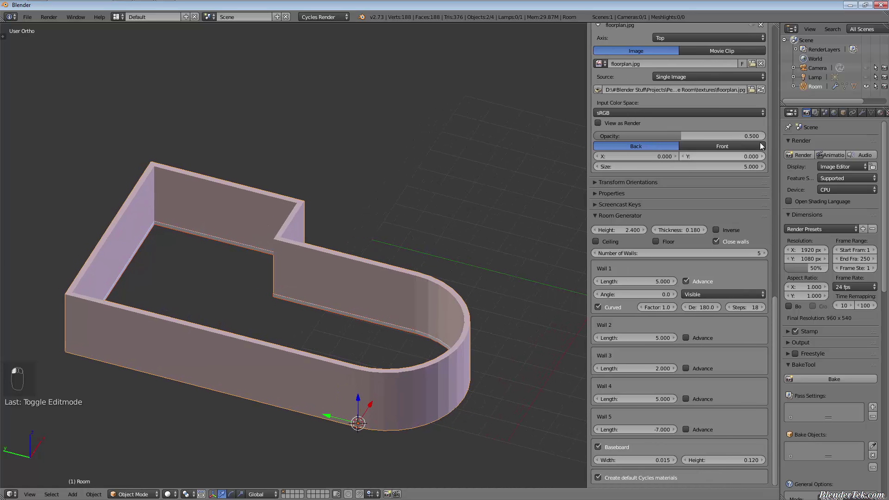
pyautogui.click(880, 113)
pyautogui.rightClick(367, 295)
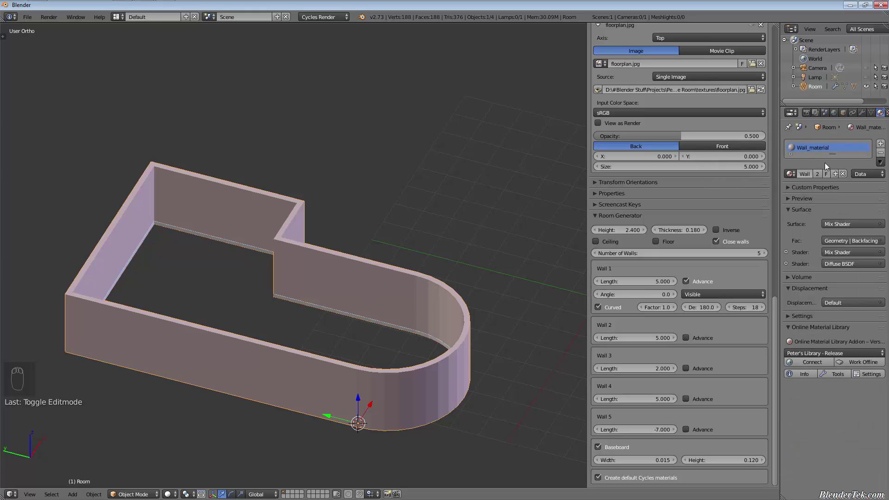
pyautogui.click(11, 494)
pyautogui.click(33, 365)
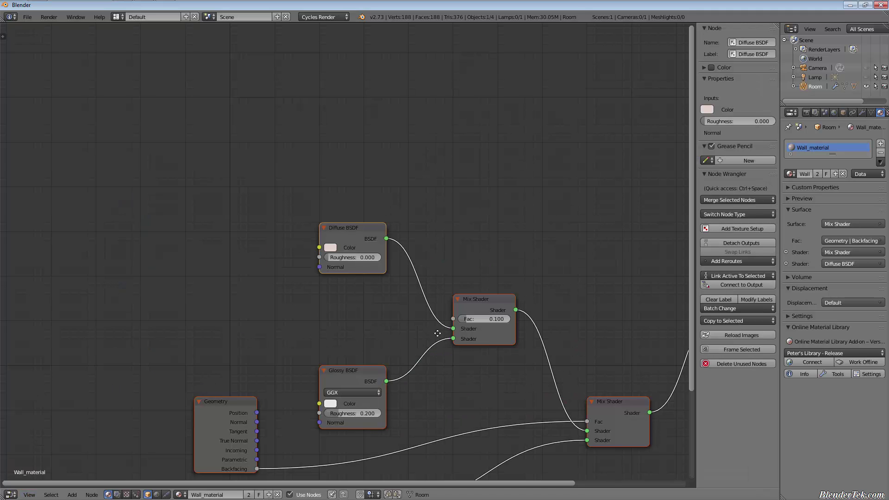
# - Look over the remaining nodes of the Wall_material shader tree
pyautogui.moveTo(437, 334); pyautogui.dragTo(390, 244, button='middle')
pyautogui.scroll(-3, 433, 274)
pyautogui.moveTo(466, 283); pyautogui.dragTo(454, 293, button='middle')
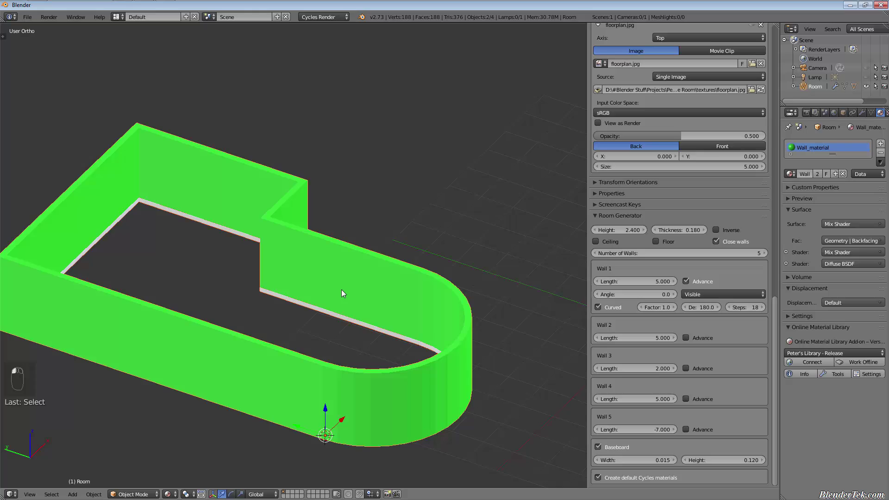
# - Undo the last four operations on the room in the 3D view
pyautogui.keyDown('shift'); pyautogui.moveTo(342, 290); pyautogui.dragTo(442, 293, button='middle'); pyautogui.keyUp('shift')
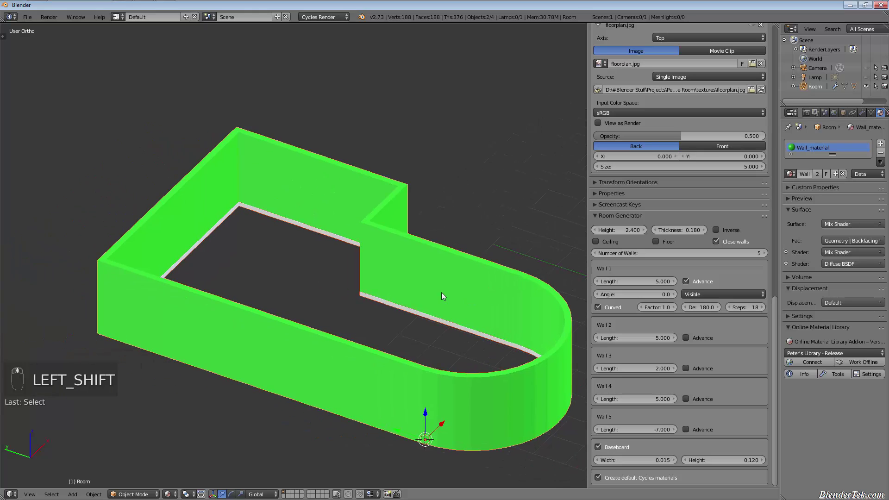
pyautogui.scroll(-3, 453, 294)
pyautogui.hotkey('ctrl', 'z')
pyautogui.hotkey('ctrl', 'z')
pyautogui.hotkey('ctrl', 'z')
pyautogui.hotkey('ctrl', 'z')
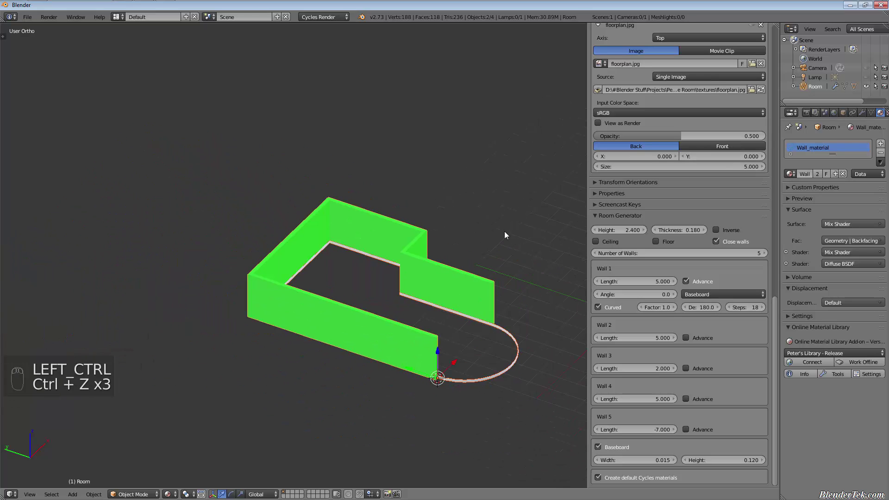
pyautogui.scroll(1, 540, 236)
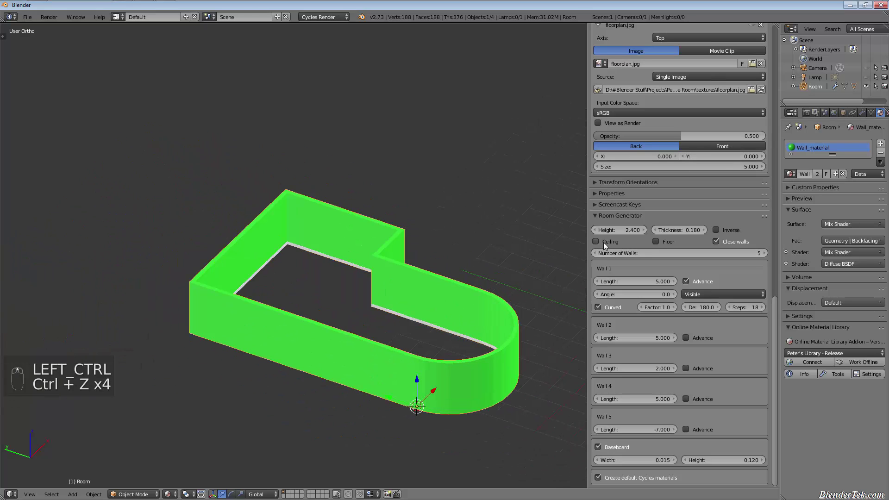
# - Try the room's Ceiling option, inspect it from above, and turn the ceiling back off
pyautogui.click(604, 242)
pyautogui.moveTo(530, 288); pyautogui.dragTo(498, 280, button='middle')
pyautogui.scroll(4, 494, 290)
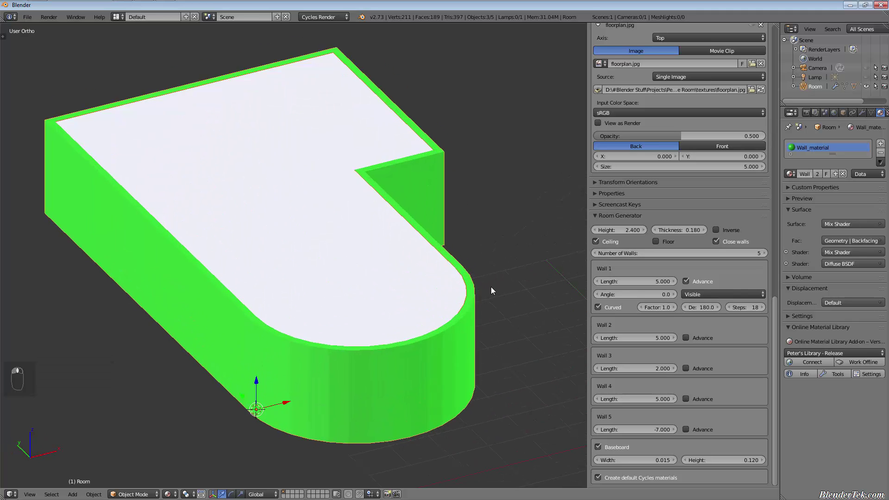
pyautogui.scroll(-2, 500, 301)
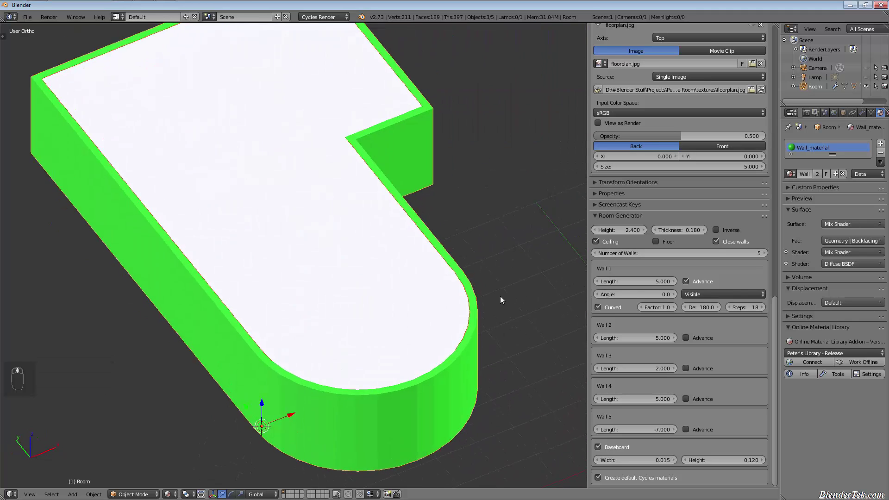
pyautogui.click(597, 241)
# - Try the room's Floor option on and off, leaving the floor disabled
pyautogui.click(676, 243)
pyautogui.click(675, 243)
pyautogui.click(675, 243)
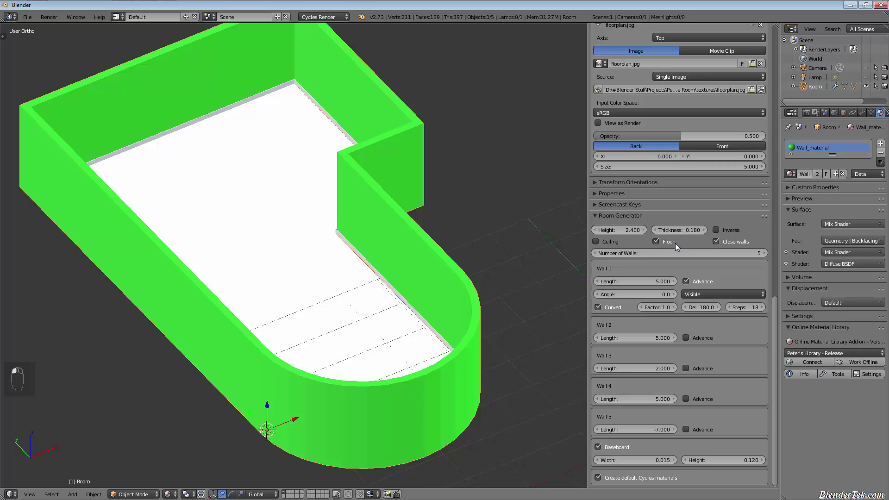
pyautogui.click(675, 243)
# - Compare the room with Close walls off and on, leaving the option enabled
pyautogui.click(717, 241)
pyautogui.click(717, 242)
pyautogui.click(717, 241)
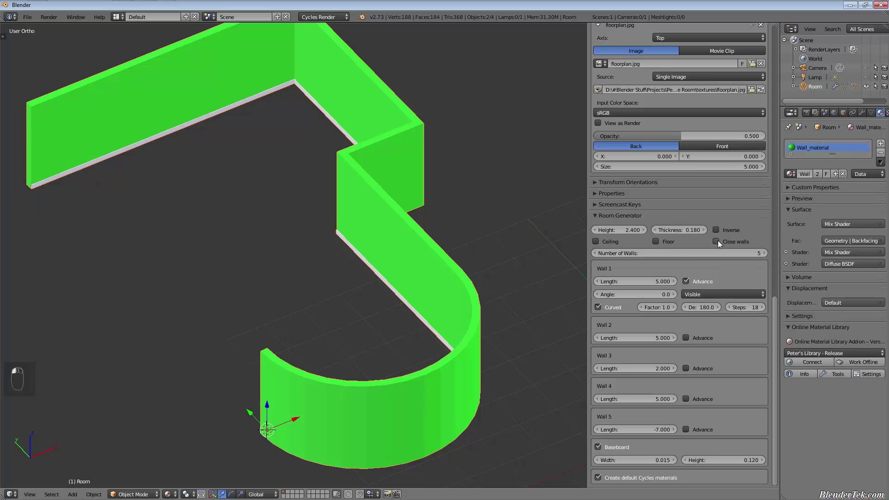
pyautogui.click(717, 240)
pyautogui.click(717, 240)
pyautogui.click(718, 240)
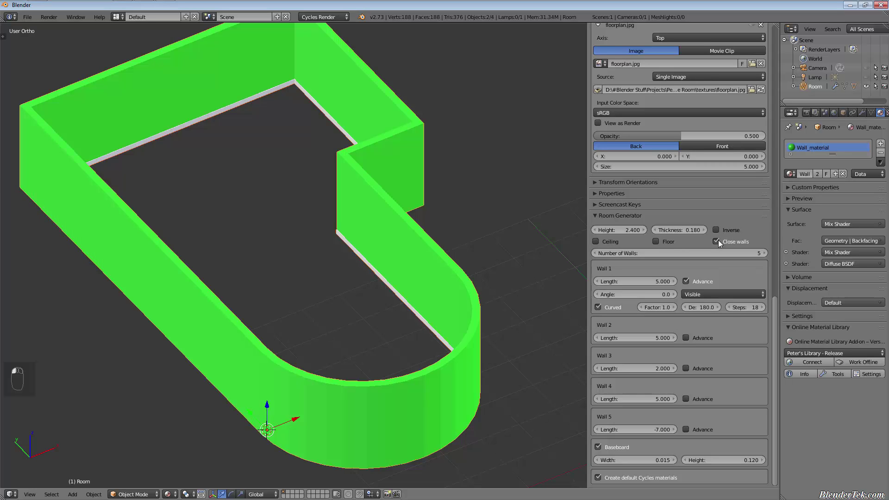
pyautogui.click(719, 240)
pyautogui.click(718, 240)
pyautogui.click(719, 240)
pyautogui.click(718, 239)
# - Delete the room and hide the 3D view's properties sidebar
pyautogui.scroll(-5, 521, 294)
pyautogui.keyDown('shift'); pyautogui.moveTo(436, 283); pyautogui.dragTo(357, 315, button='middle'); pyautogui.keyUp('shift')
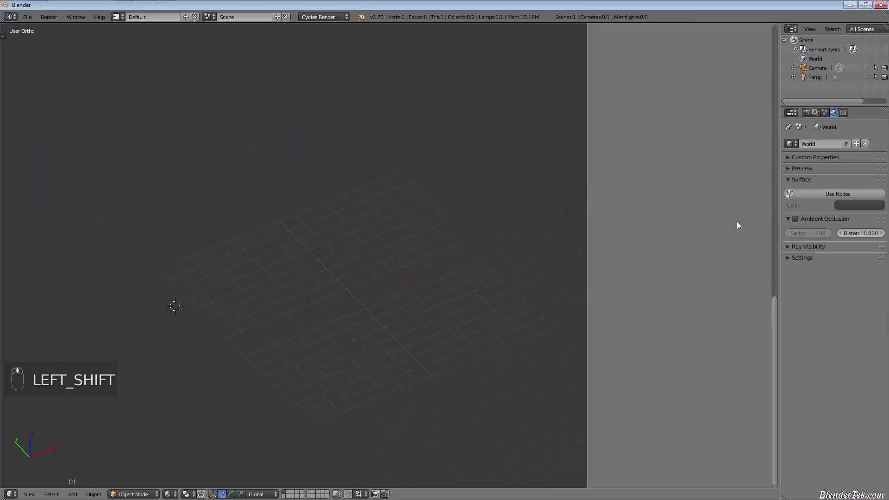
pyautogui.press('n')
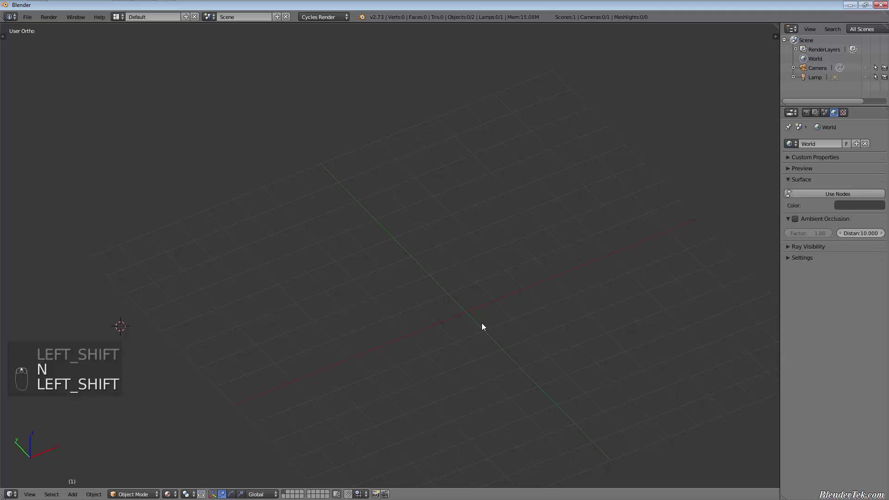
# - Snap the 3D cursor to the center and add an Archimesh door there
pyautogui.hotkey('shift', 's')
pyautogui.click(468, 365)
pyautogui.hotkey('shift', 'a')
pyautogui.moveTo(492, 311)
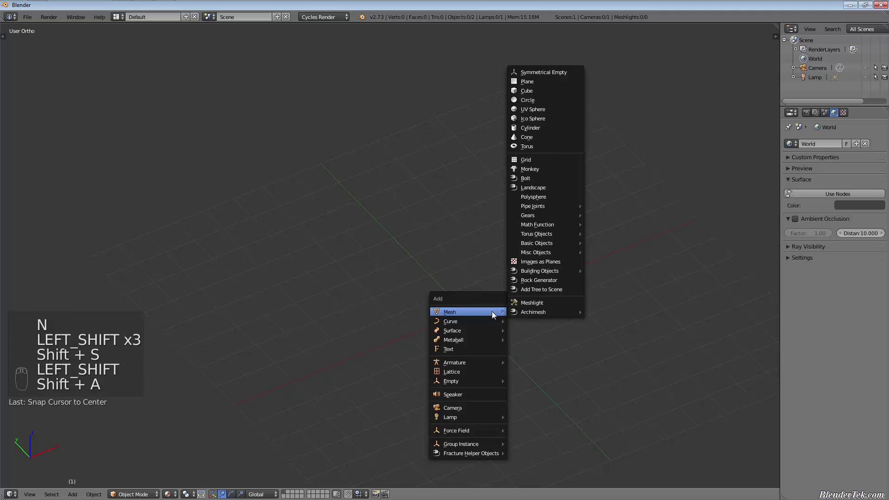
pyautogui.moveTo(537, 314)
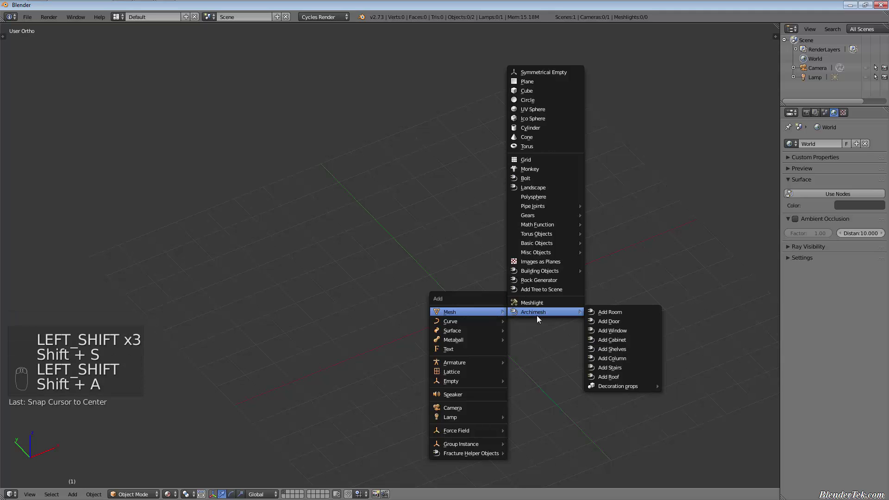
pyautogui.click(621, 318)
pyautogui.scroll(5, 550, 315)
pyautogui.moveTo(550, 315); pyautogui.dragTo(457, 326, button='middle')
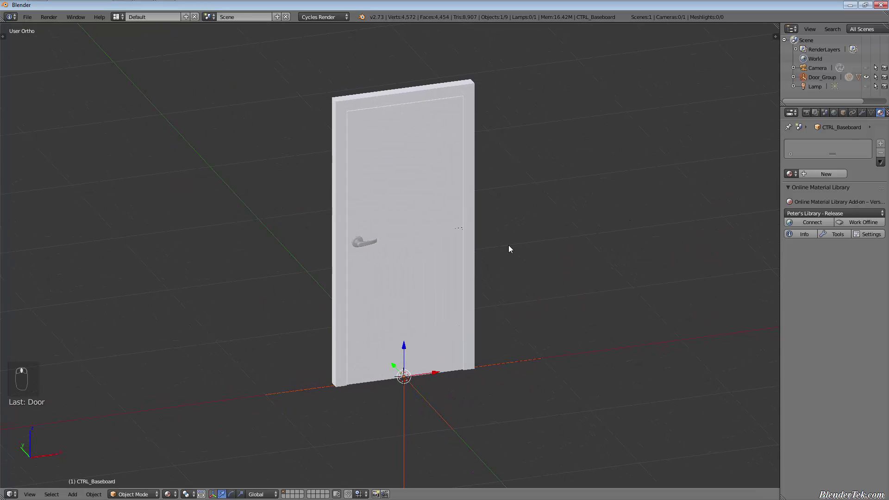
# - Maximize the 3D view and open the door's settings beside the model to review its frame options
pyautogui.press('F6')
pyautogui.press('t')
pyautogui.press('t')
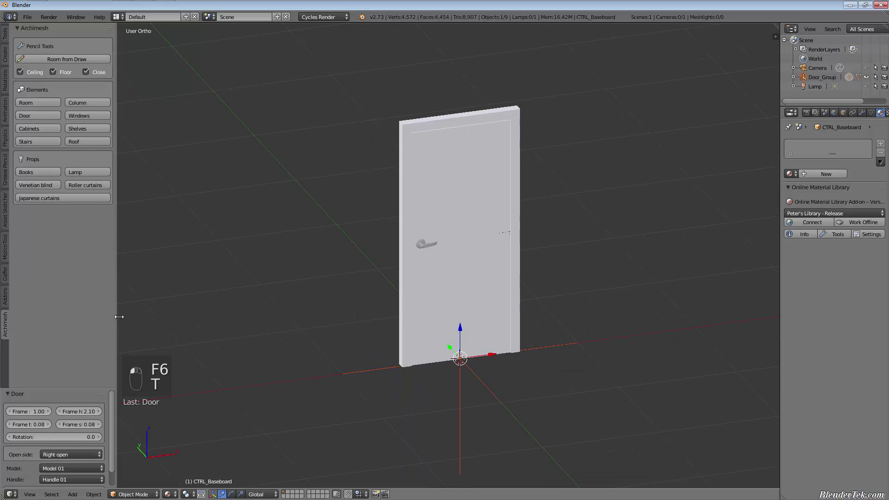
pyautogui.hotkey('ctrl', 'Up')
pyautogui.press('F6')
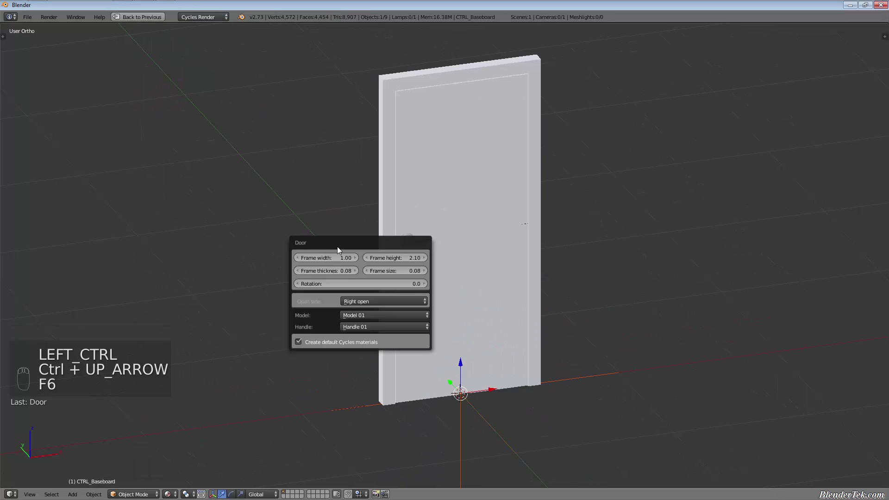
pyautogui.moveTo(337, 247); pyautogui.dragTo(131, 236)
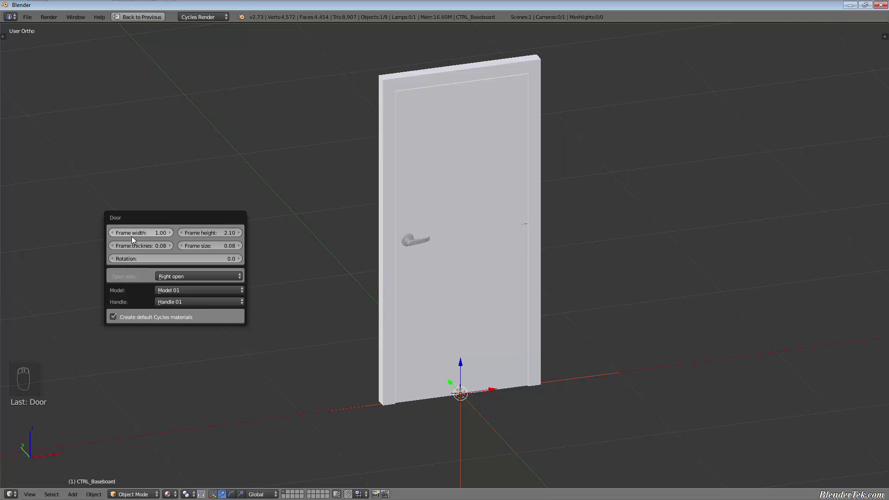
pyautogui.moveTo(208, 232); pyautogui.dragTo(144, 246)
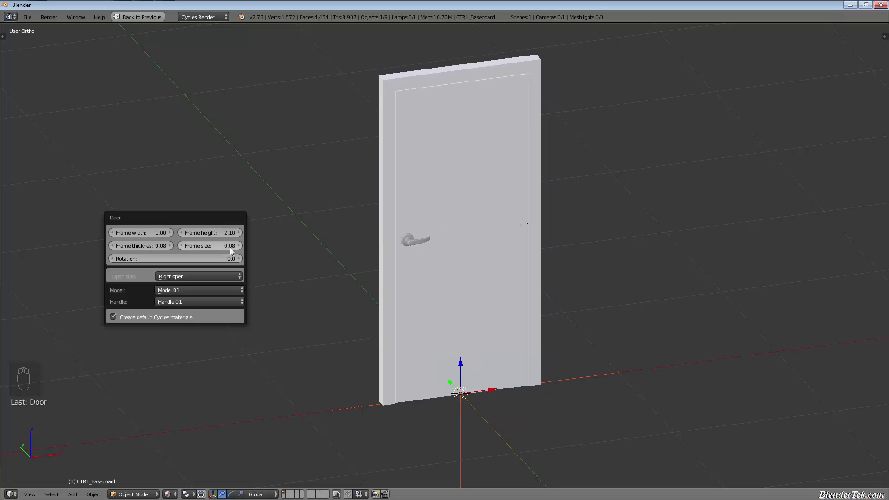
pyautogui.moveTo(231, 251); pyautogui.dragTo(1, 301)
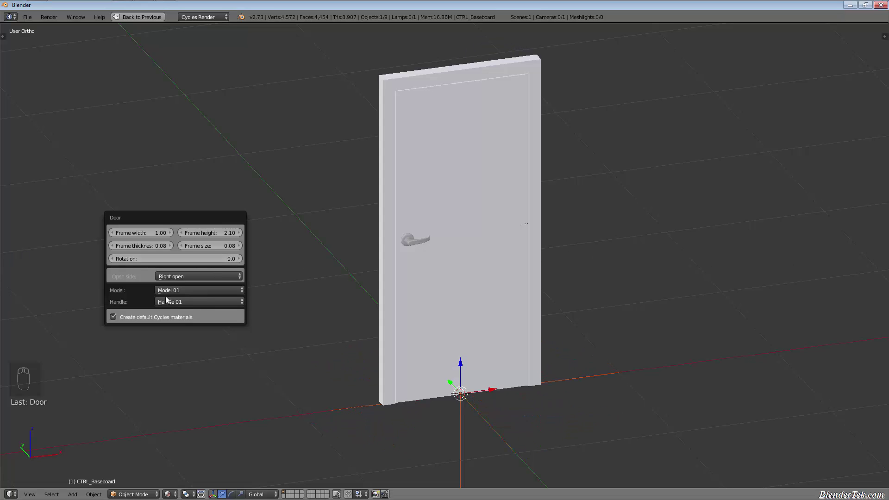
# - Try the door's Open side as Left open and Both sides, restoring it to Right open
pyautogui.click(184, 276)
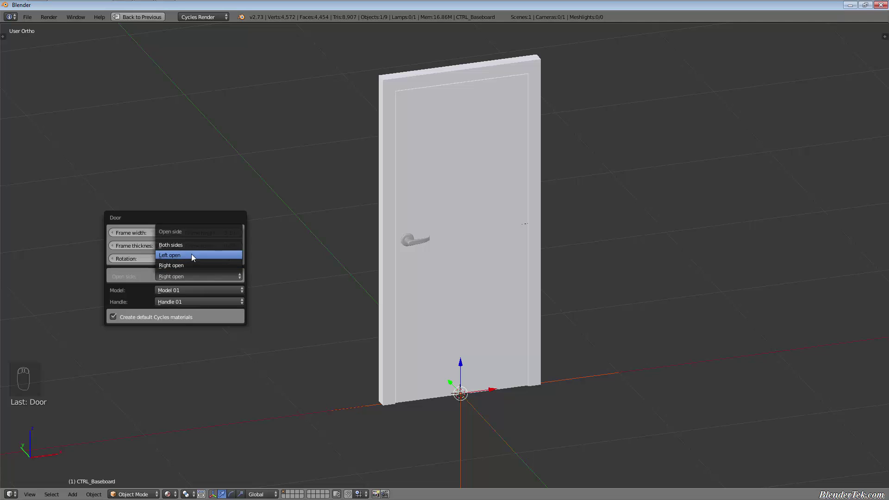
pyautogui.click(192, 255)
pyautogui.click(189, 276)
pyautogui.click(192, 266)
pyautogui.click(187, 276)
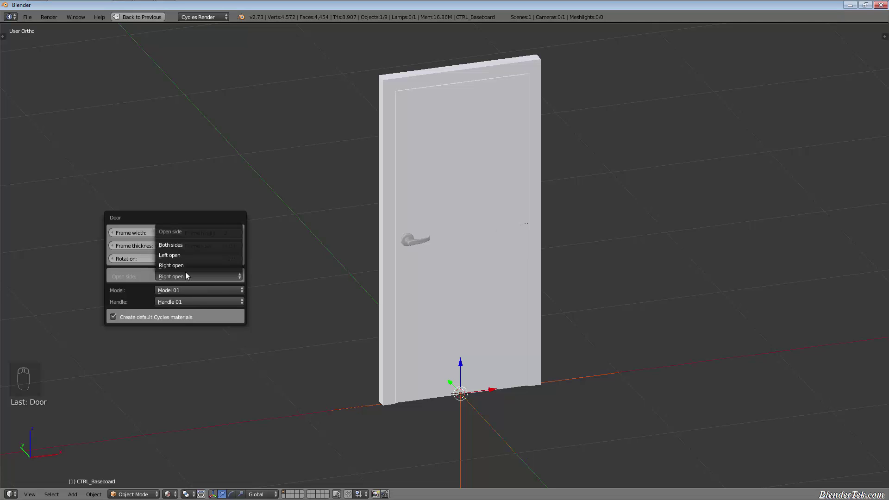
pyautogui.click(171, 245)
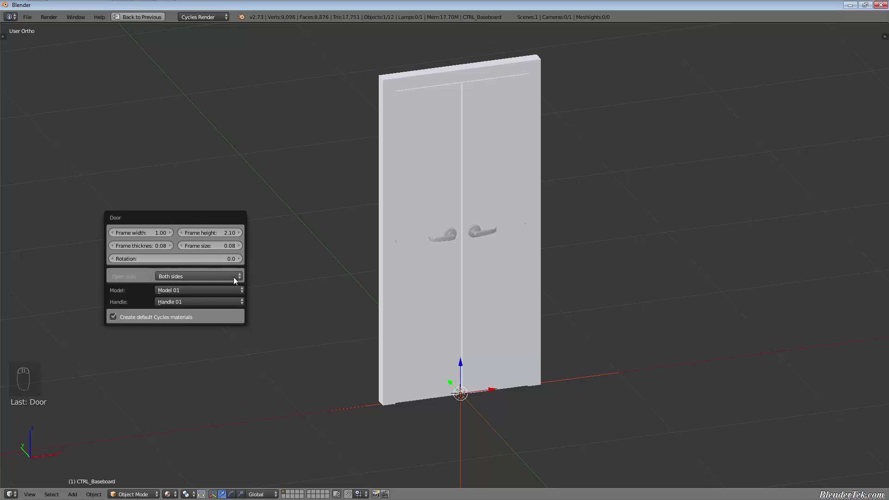
pyautogui.click(194, 277)
pyautogui.click(193, 266)
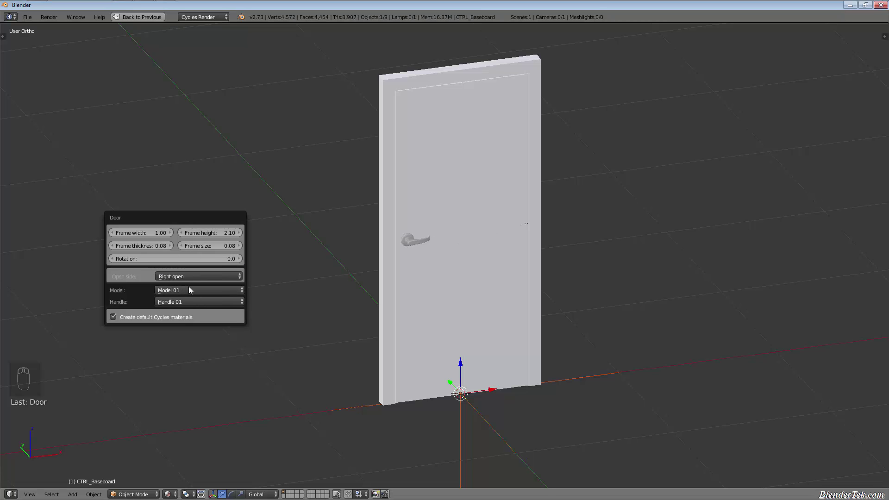
# - Try the door's other handle options, including Handle 03, Handle 04 and None, and settle on Handle 02
pyautogui.click(189, 290)
pyautogui.click(186, 282)
pyautogui.click(187, 301)
pyautogui.click(190, 280)
pyautogui.click(183, 301)
pyautogui.click(188, 271)
pyautogui.click(187, 301)
pyautogui.click(189, 263)
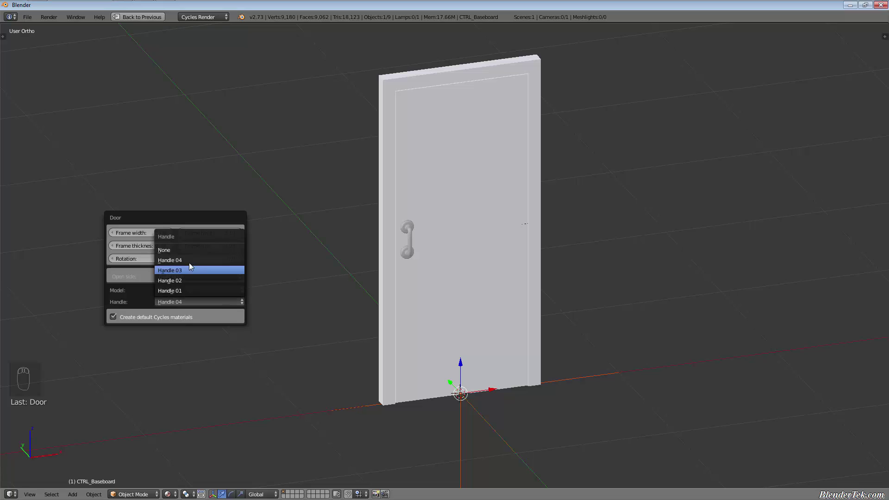
pyautogui.click(188, 251)
pyautogui.click(187, 302)
pyautogui.click(190, 281)
# - Try several door models and set the door to Model 05
pyautogui.click(188, 290)
pyautogui.click(188, 268)
pyautogui.moveTo(538, 276); pyautogui.dragTo(526, 322, button='middle')
pyautogui.press('F6')
pyautogui.click(437, 419)
pyautogui.click(436, 388)
pyautogui.click(437, 419)
pyautogui.click(436, 377)
# - Preview the Model 05 door in Rendered shading, and set the viewport shading to Solid
pyautogui.click(170, 495)
pyautogui.click(186, 427)
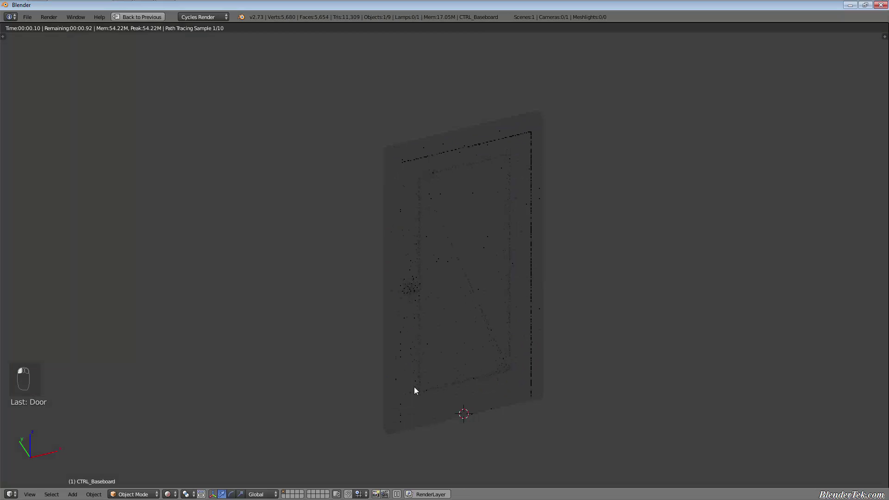
pyautogui.click(168, 494)
pyautogui.click(185, 460)
# - Switch the door to the model with a glass upper half and a solid lower panel
pyautogui.press('F6')
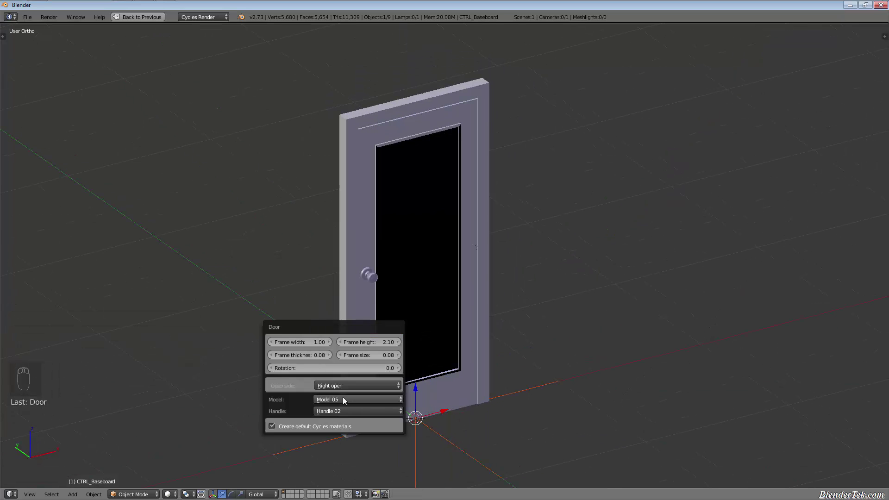
pyautogui.click(343, 398)
pyautogui.click(345, 341)
pyautogui.moveTo(430, 282); pyautogui.dragTo(404, 292, button='middle')
# - Preview the half-glass door in Rendered shading and return the viewport to Solid
pyautogui.click(167, 494)
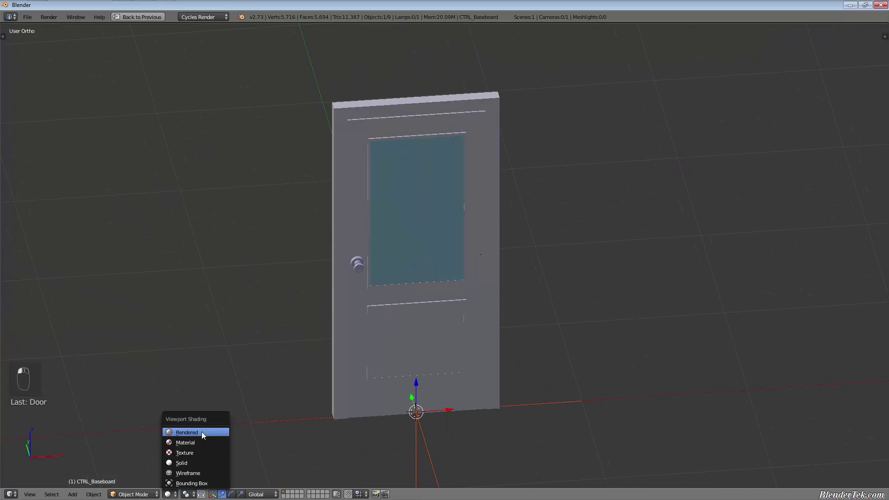
pyautogui.click(201, 431)
pyautogui.moveTo(390, 358)
pyautogui.mouseDown(button='middle')
pyautogui.moveTo(407, 363)
pyautogui.moveTo(393, 363)
pyautogui.mouseUp(button='middle')
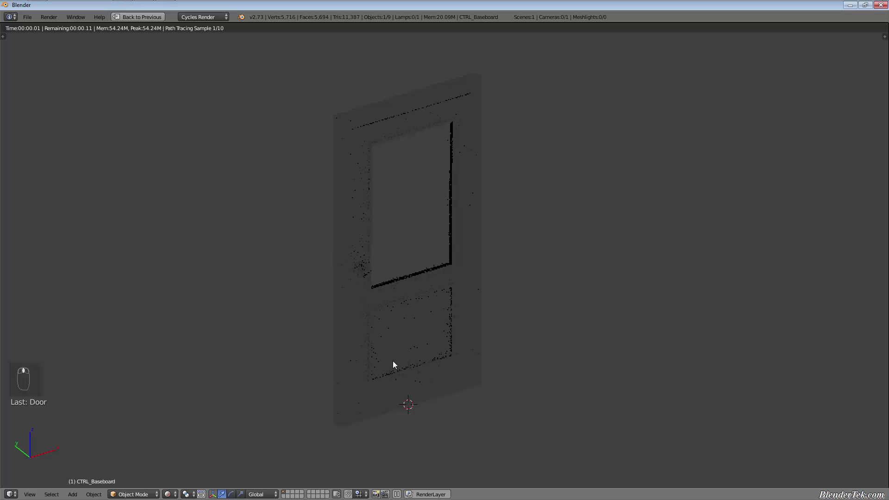
pyautogui.click(168, 494)
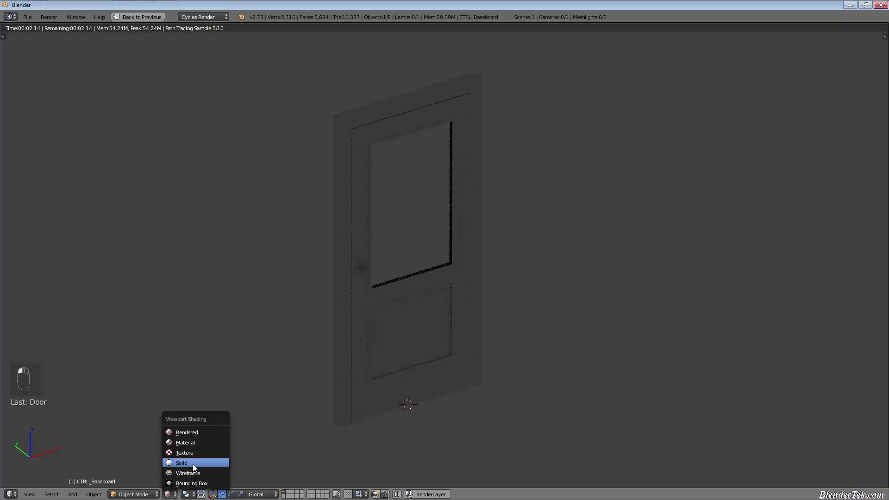
pyautogui.click(193, 464)
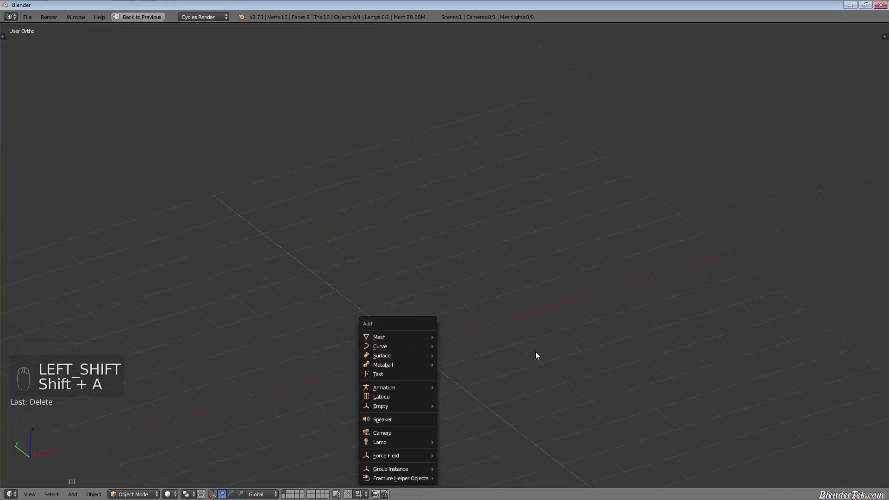
# - Delete the door and add an Archimesh window at the 3D cursor
pyautogui.moveTo(419, 340)
pyautogui.moveTo(463, 338)
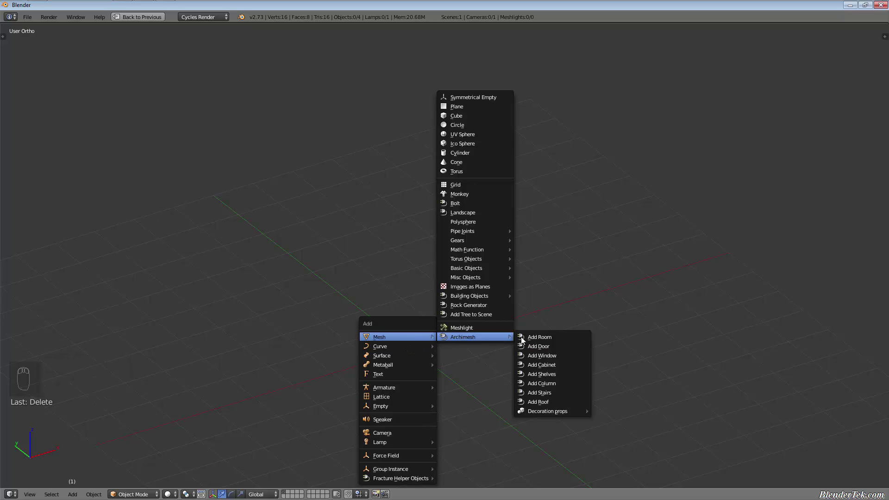
pyautogui.click(550, 354)
pyautogui.scroll(8, 420, 335)
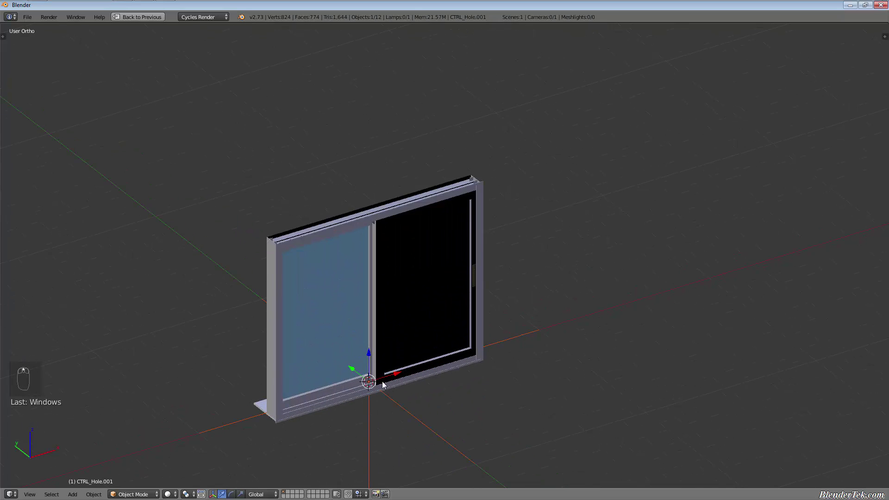
pyautogui.moveTo(366, 370)
pyautogui.mouseDown(button='middle')
pyautogui.moveTo(457, 352)
pyautogui.moveTo(502, 375)
pyautogui.moveTo(498, 387)
pyautogui.moveTo(419, 387)
pyautogui.moveTo(362, 368)
pyautogui.moveTo(389, 391)
pyautogui.moveTo(379, 369)
pyautogui.mouseUp(button='middle')
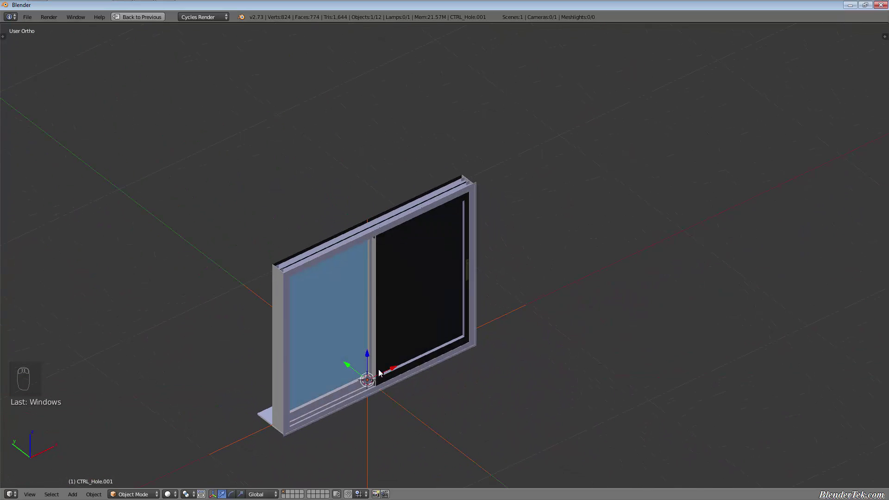
# - Change the window's Type to Two leaf
pyautogui.press('F6')
pyautogui.click(213, 222)
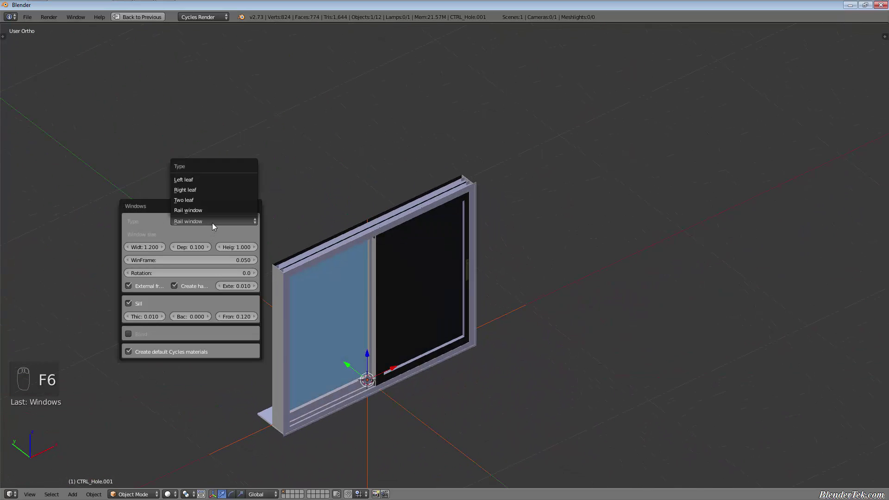
pyautogui.click(193, 204)
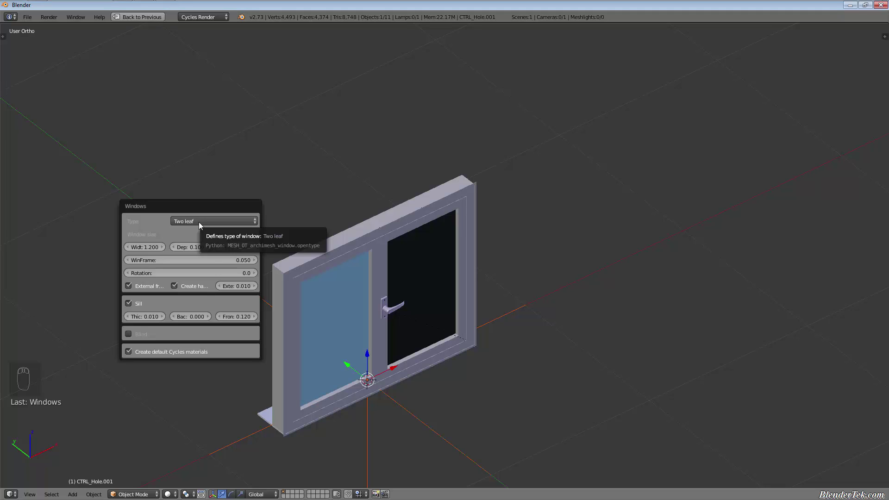
# - Switch the window's Type to Right leaf and try adjusting its width
pyautogui.click(198, 222)
pyautogui.click(207, 192)
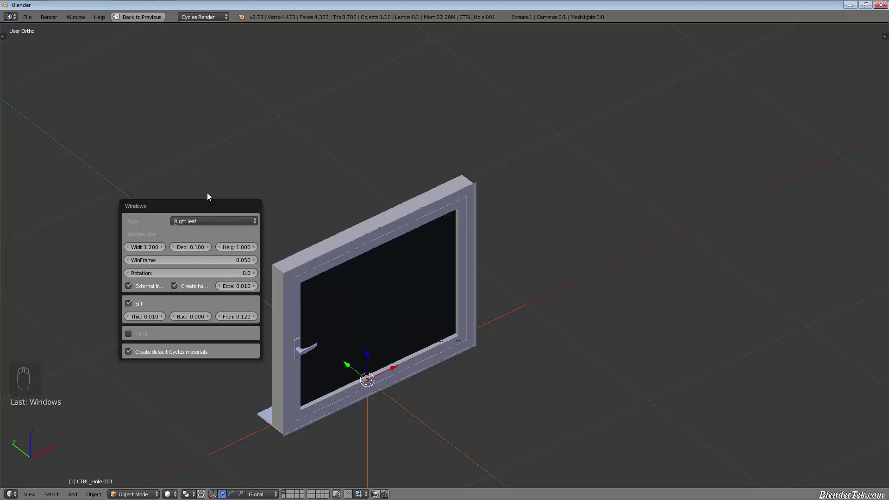
pyautogui.click(202, 222)
pyautogui.click(204, 181)
pyautogui.moveTo(143, 247); pyautogui.dragTo(211, 272)
# - Toggle the window's External frame option off and on to compare its effect
pyautogui.click(138, 286)
pyautogui.click(138, 287)
pyautogui.click(138, 286)
pyautogui.click(138, 287)
# - Check the frame from the window's other side, then turn off External frame and Create handles
pyautogui.scroll(5, 301, 248)
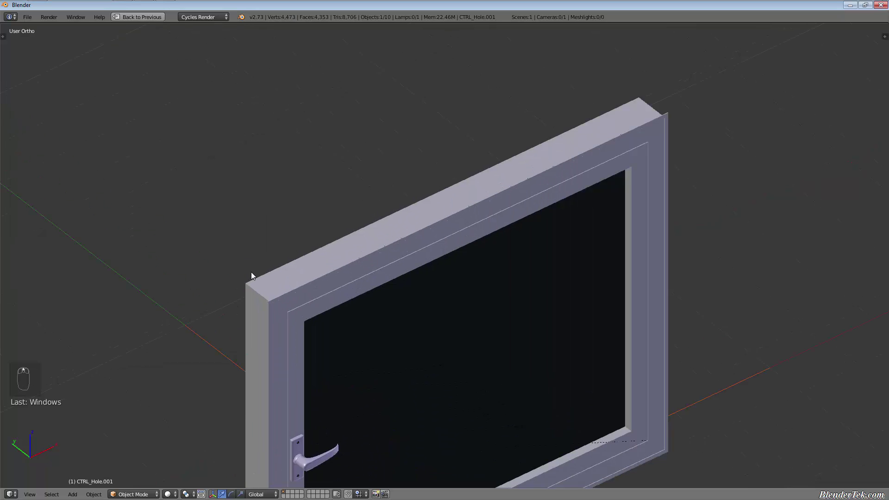
pyautogui.moveTo(185, 307); pyautogui.dragTo(433, 306, button='middle')
pyautogui.keyDown('shift'); pyautogui.moveTo(621, 178); pyautogui.dragTo(419, 278, button='middle'); pyautogui.keyUp('shift')
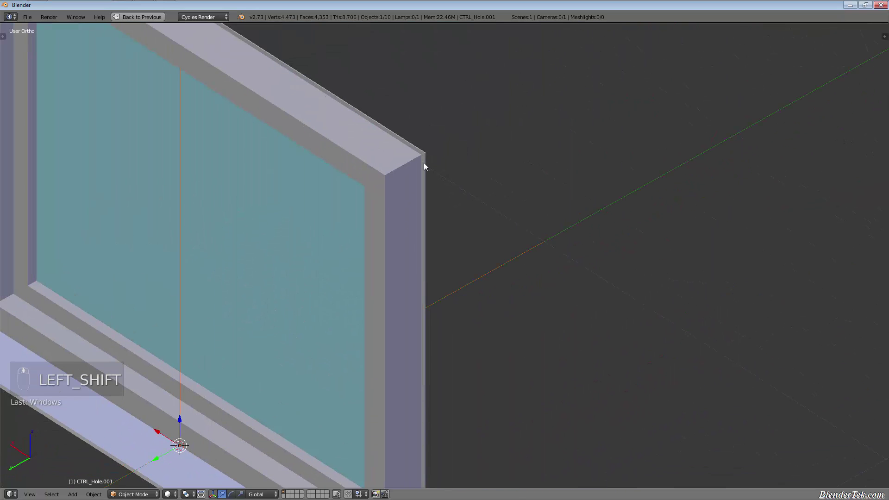
pyautogui.scroll(2, 423, 162)
pyautogui.press('F6')
pyautogui.press('F6')
pyautogui.click(574, 369)
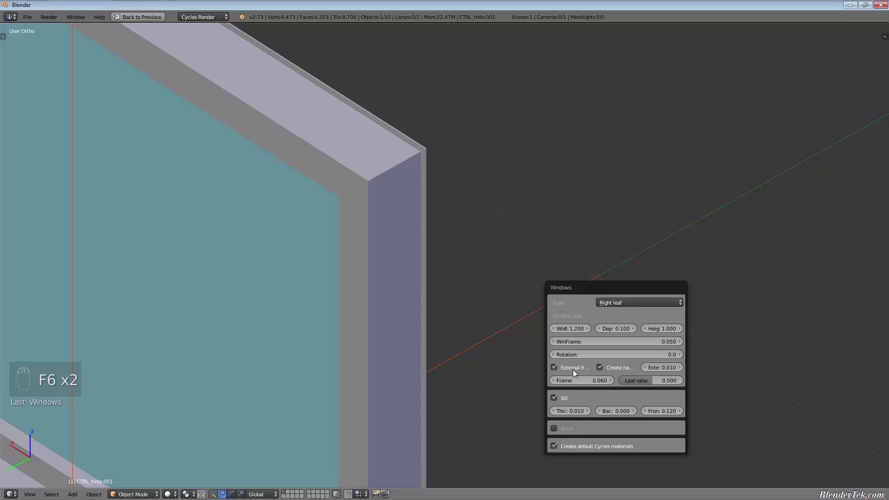
pyautogui.click(573, 370)
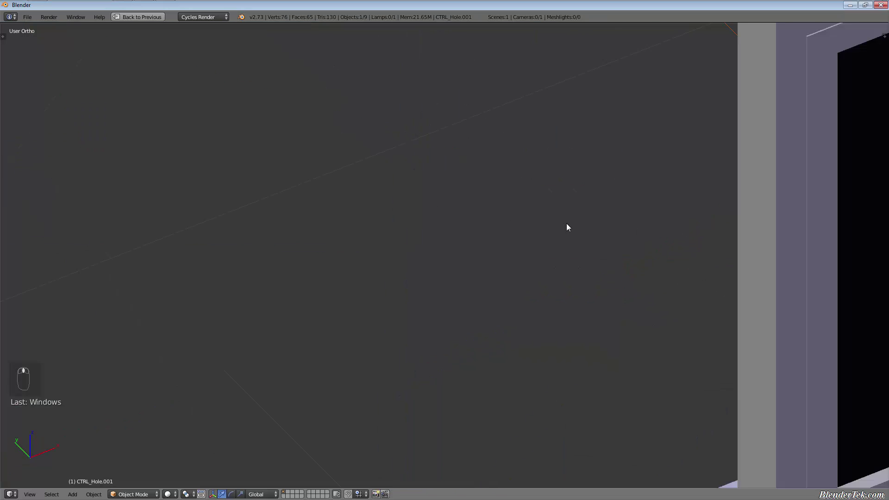
# - Turn Create handles back on and switch the window's Type to Rail window
pyautogui.scroll(-3, 648, 272)
pyautogui.keyDown('shift'); pyautogui.moveTo(648, 271); pyautogui.dragTo(362, 318, button='middle'); pyautogui.keyUp('shift')
pyautogui.hotkey('shift', 'F6')
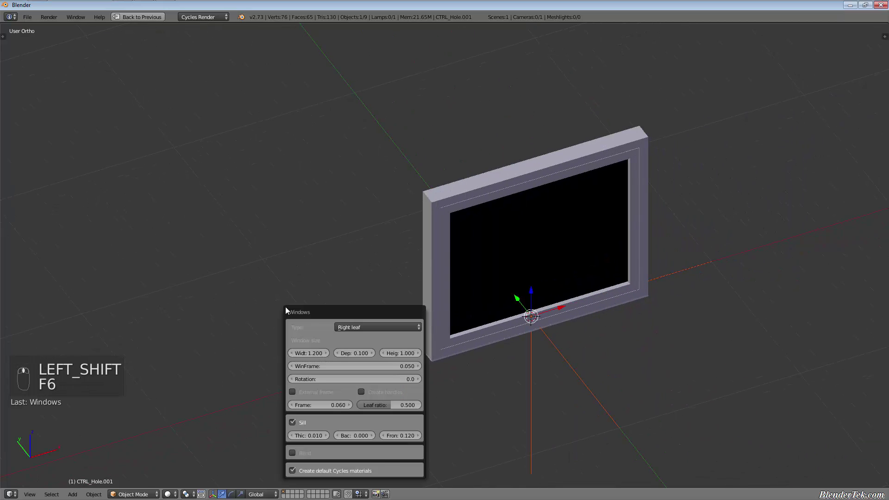
pyautogui.click(370, 391)
pyautogui.moveTo(390, 403); pyautogui.dragTo(411, 402)
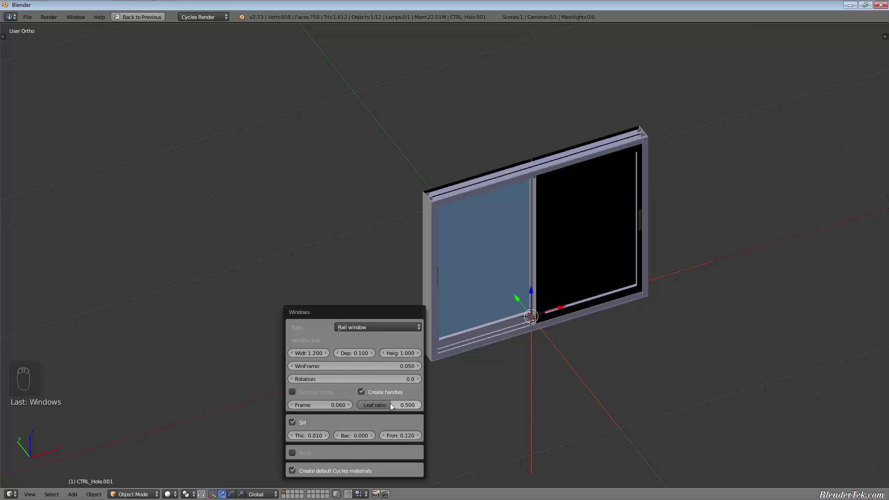
# - Change the window's Type to Two leaf and set the Leaf ratio to 0.828
pyautogui.click(353, 326)
pyautogui.click(353, 317)
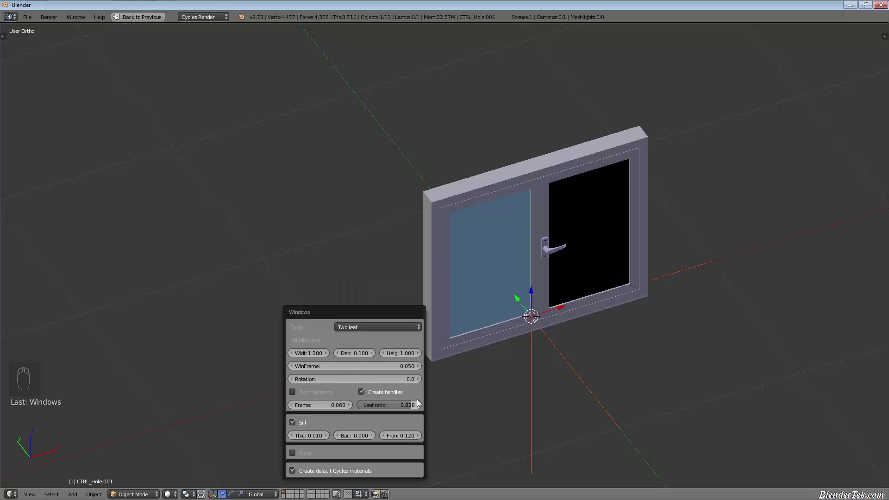
pyautogui.moveTo(393, 406); pyautogui.dragTo(344, 413)
# - Change the window to Left leaf with Frame 0.210, WinFrame 0.140 and a sill thickness of 0.070
pyautogui.click(356, 325)
pyautogui.click(355, 309)
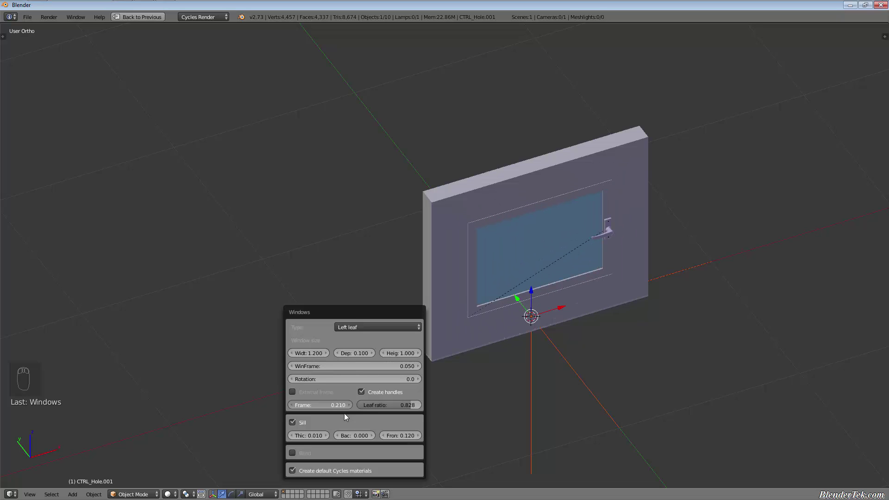
pyautogui.moveTo(320, 366); pyautogui.dragTo(325, 368)
pyautogui.moveTo(303, 435); pyautogui.dragTo(313, 436)
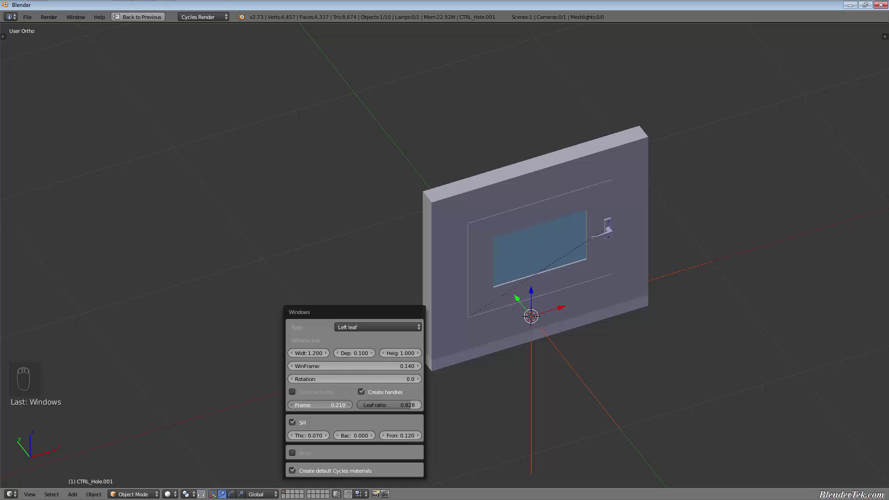
# - Toggle the Sill off and on, then enlarge it to thickness 0.790, back 1.170 and front 0.750
pyautogui.moveTo(287, 277); pyautogui.dragTo(672, 361, button='middle')
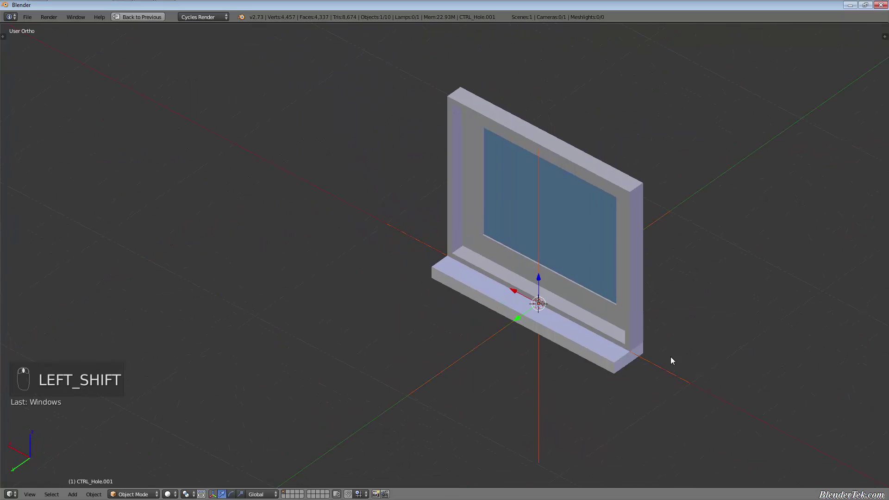
pyautogui.press('F6')
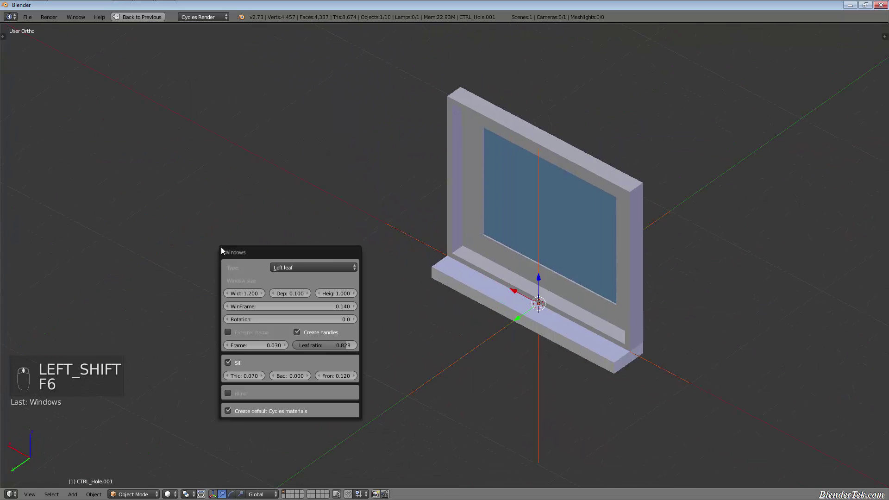
pyautogui.click(232, 360)
pyautogui.click(231, 360)
pyautogui.moveTo(241, 376); pyautogui.dragTo(272, 421)
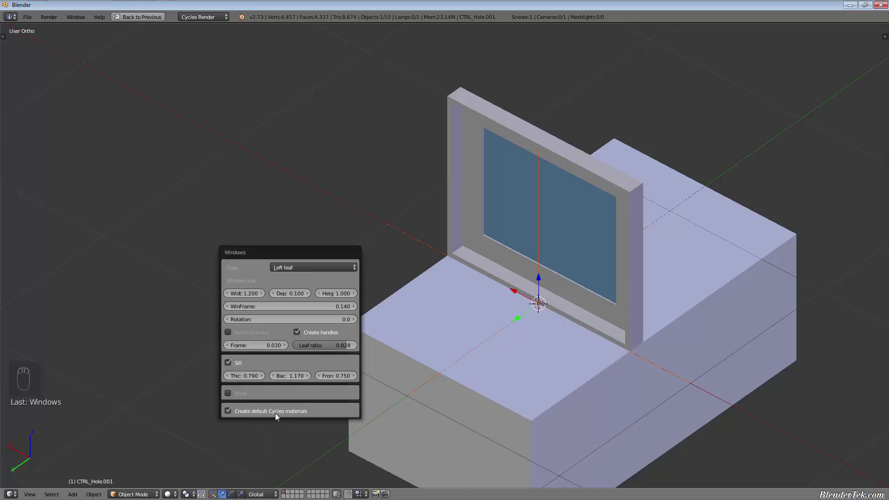
# - Leave the full-screen viewport and select the Window.L leaf inside Window_Frame to show its Glass_material
pyautogui.hotkey('ctrl', 'Up')
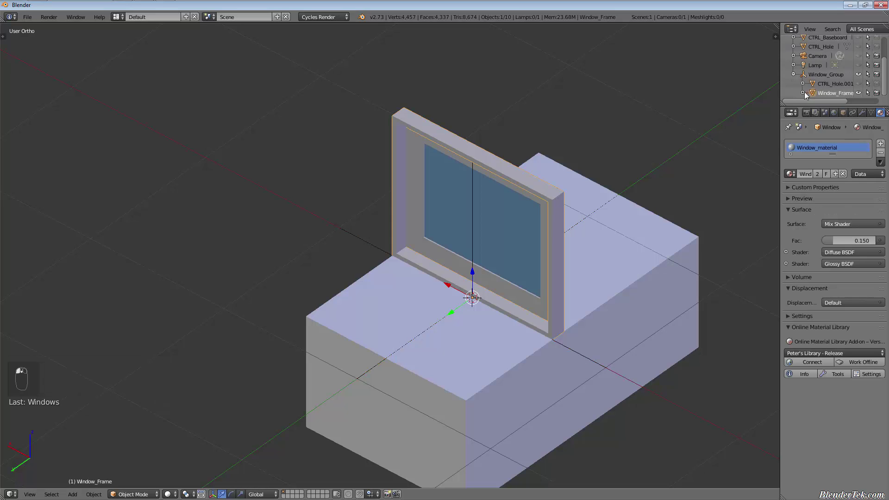
pyautogui.click(804, 93)
pyautogui.scroll(-2, 834, 84)
pyautogui.click(832, 84)
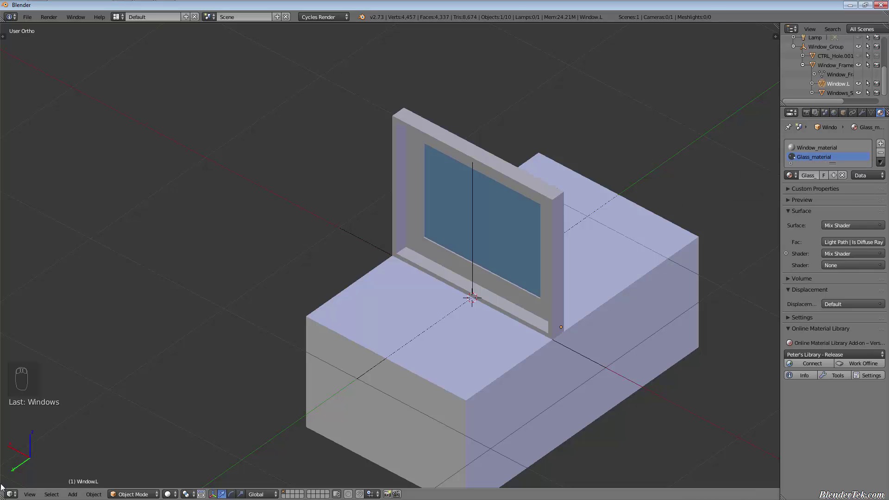
# - Examine the Glass_material shader nodes in the Node Editor, including the Light Path node, and return to the 3D View
pyautogui.click(10, 494)
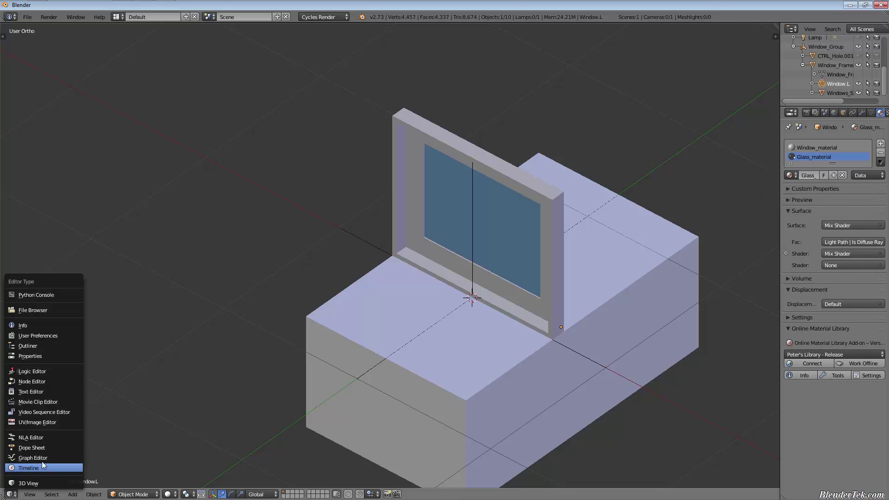
pyautogui.click(53, 374)
pyautogui.moveTo(383, 292); pyautogui.dragTo(304, 343, button='middle')
pyautogui.click(141, 263)
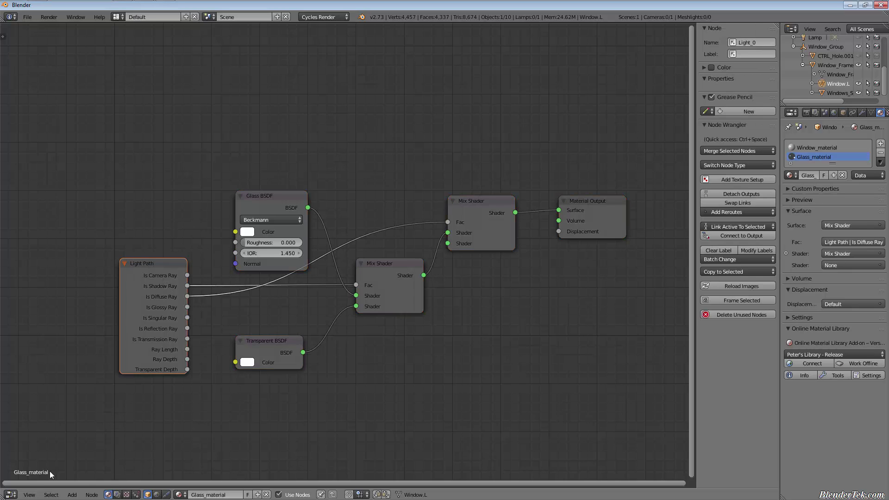
pyautogui.click(10, 494)
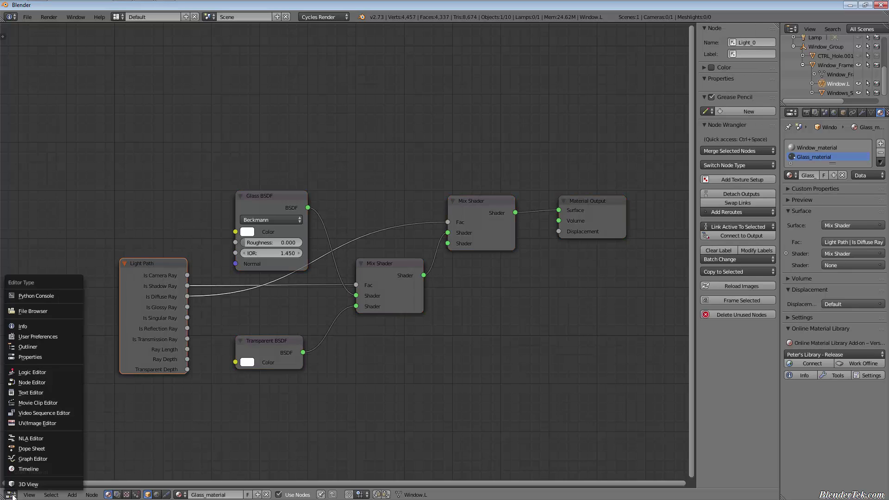
pyautogui.click(45, 484)
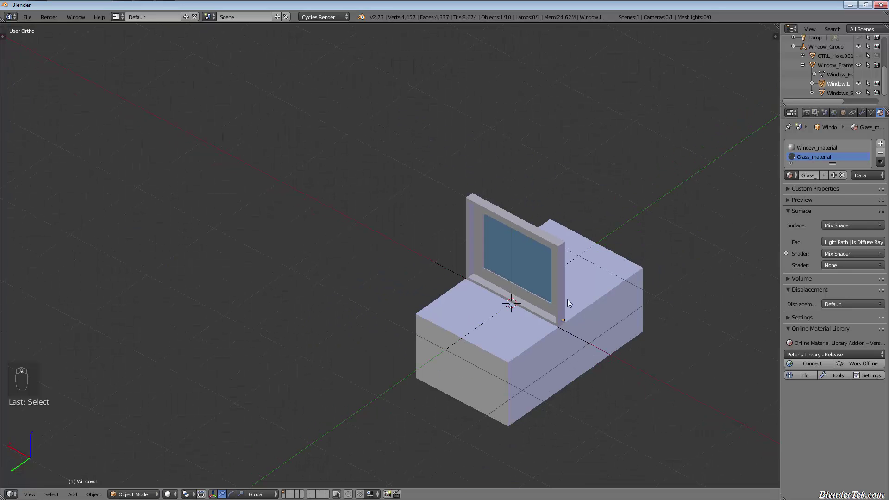
# - Select all parts of the window in the scene and delete them
pyautogui.moveTo(568, 299); pyautogui.dragTo(641, 247, button='middle')
pyautogui.press('a')
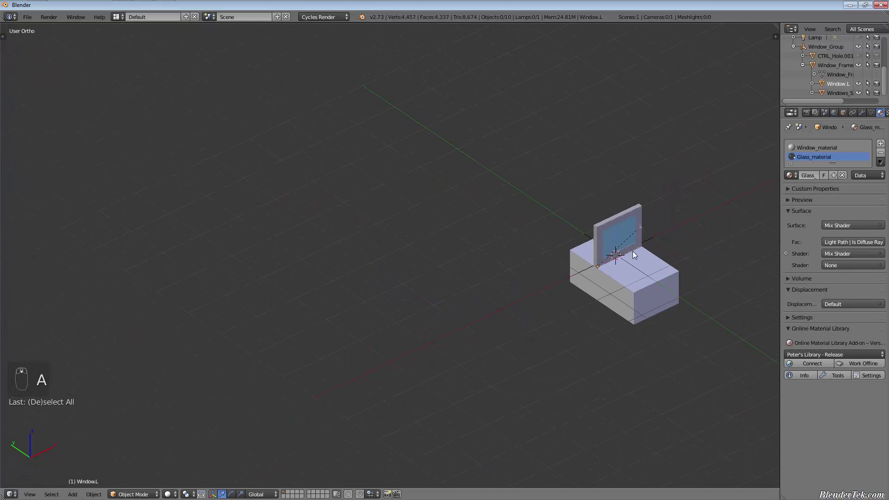
pyautogui.press('a')
pyautogui.press('a')
pyautogui.press('x')
pyautogui.click(635, 251)
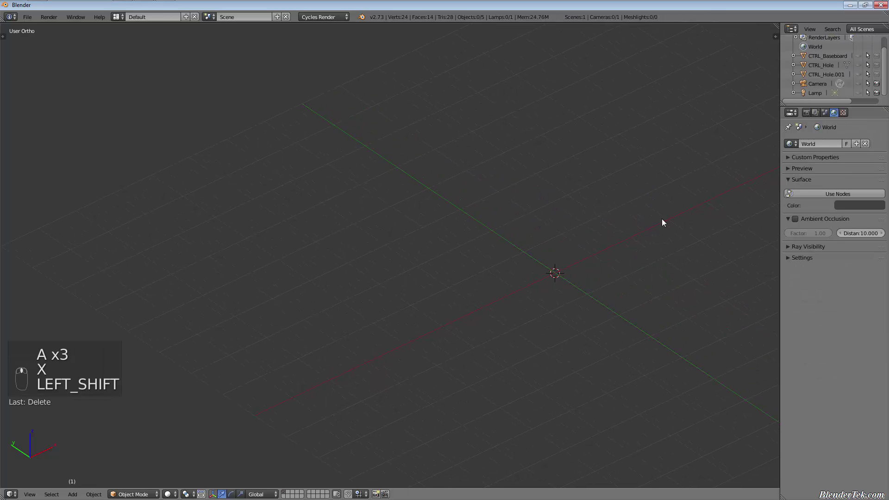
# - Add an Archimesh cabinet and set its Type to Wall
pyautogui.hotkey('shift', 'a')
pyautogui.moveTo(629, 277)
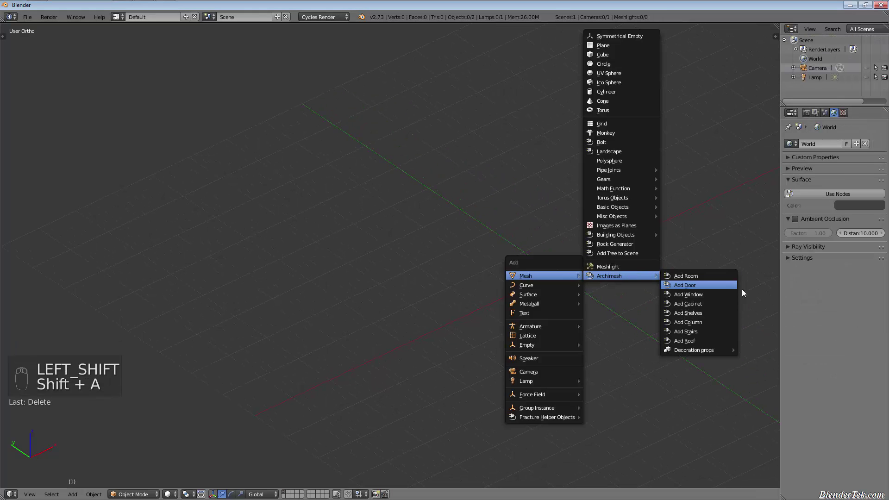
pyautogui.click(733, 303)
pyautogui.scroll(4, 558, 261)
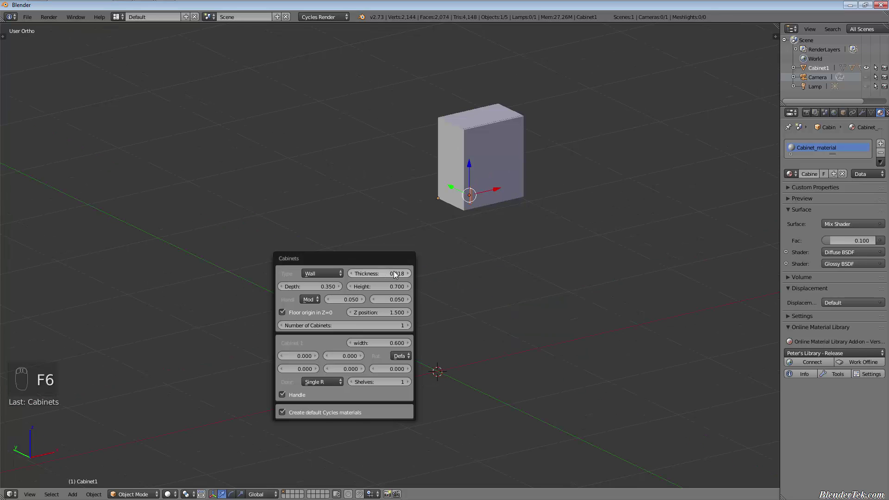
# - Try out other Thickness and Depth values for the wall cabinet
pyautogui.moveTo(393, 274)
pyautogui.mouseDown()
pyautogui.moveTo(408, 273)
pyautogui.moveTo(394, 272)
pyautogui.moveTo(397, 287)
pyautogui.moveTo(386, 286)
pyautogui.mouseUp()
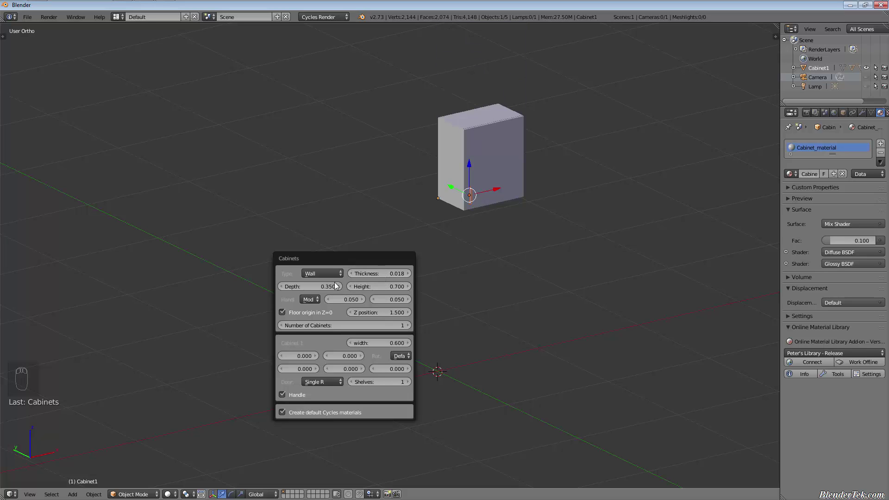
pyautogui.moveTo(323, 287); pyautogui.dragTo(341, 296)
pyautogui.rightClick(341, 296)
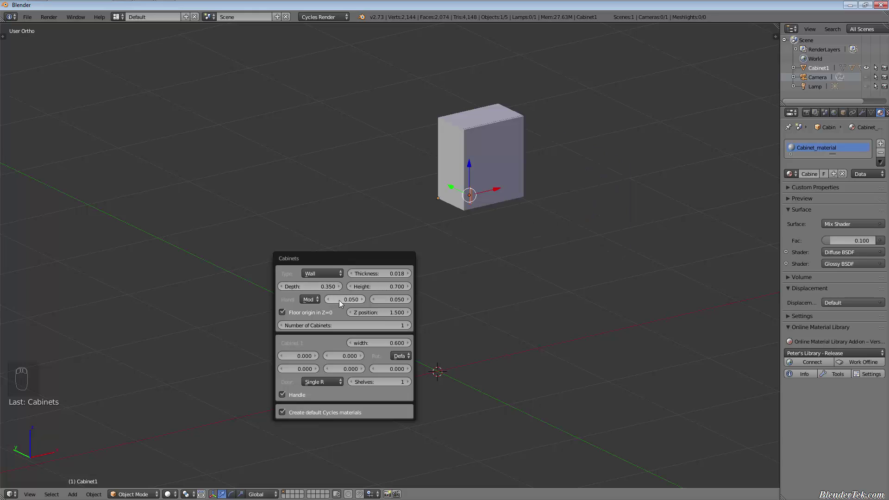
# - Try handle Model 4 on the cabinet and switch the handle back to Model 1
pyautogui.click(315, 299)
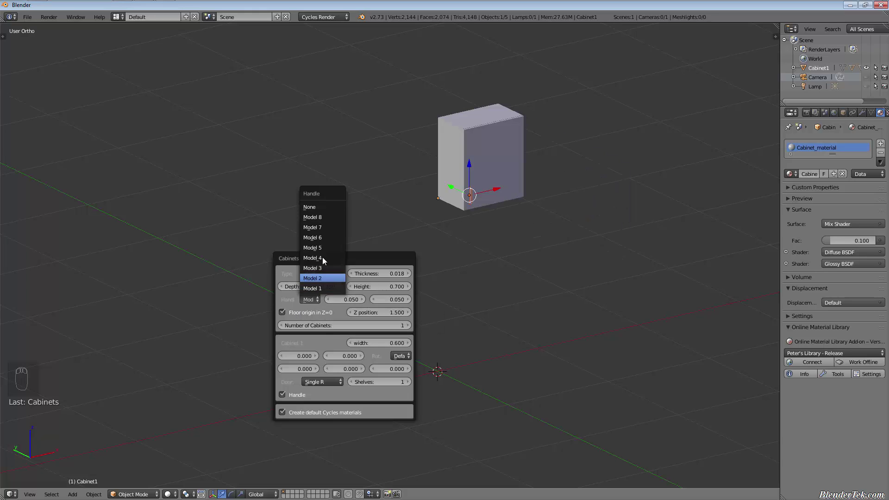
pyautogui.click(322, 258)
pyautogui.click(316, 299)
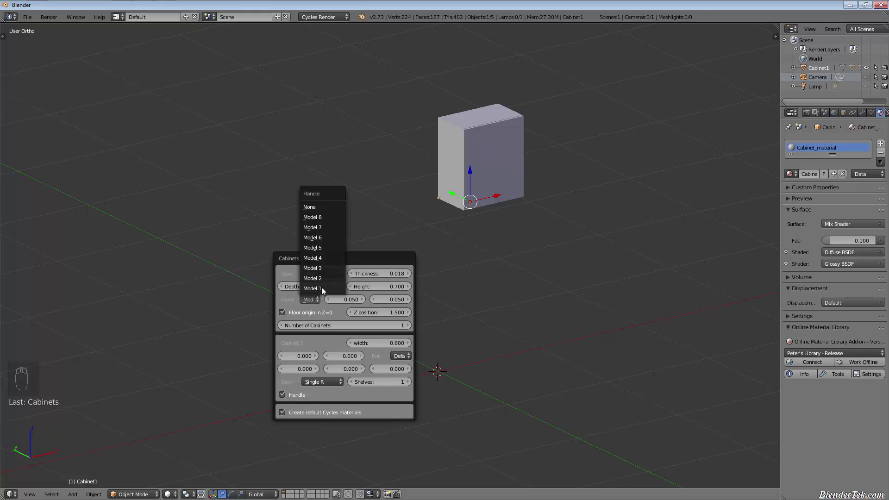
pyautogui.click(322, 288)
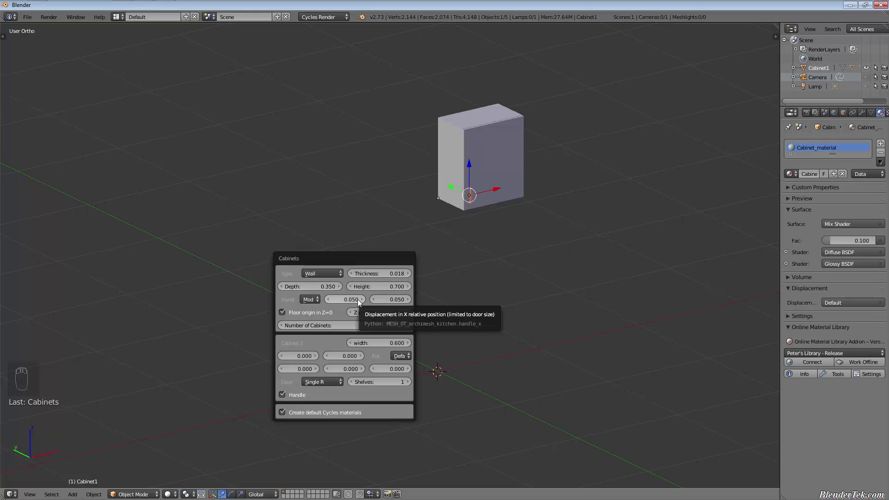
# - Try adjusting the cabinet handle's X displacement and the cabinet's Z position
pyautogui.moveTo(357, 299); pyautogui.dragTo(359, 301)
pyautogui.press('Escape')
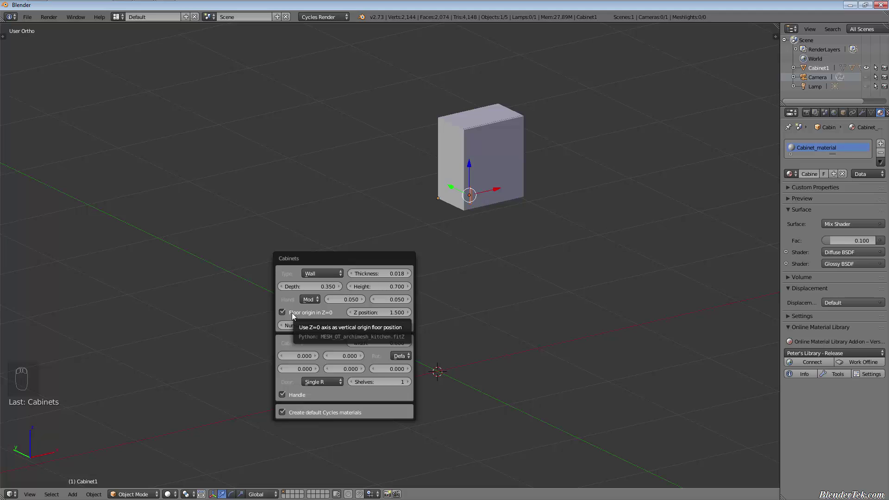
pyautogui.moveTo(370, 312); pyautogui.dragTo(402, 324)
pyautogui.press('Escape')
# - Raise the Number of Cabinets to 2 and try adding one more
pyautogui.click(406, 326)
pyautogui.click(406, 325)
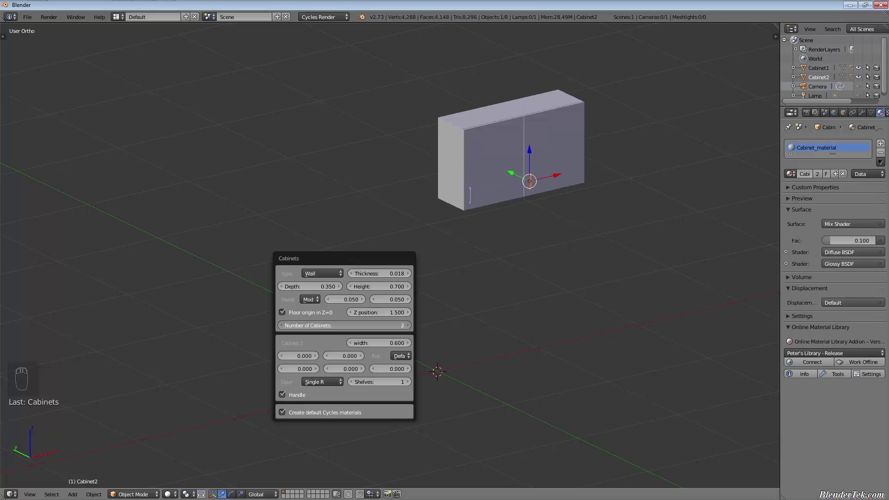
pyautogui.click(407, 326)
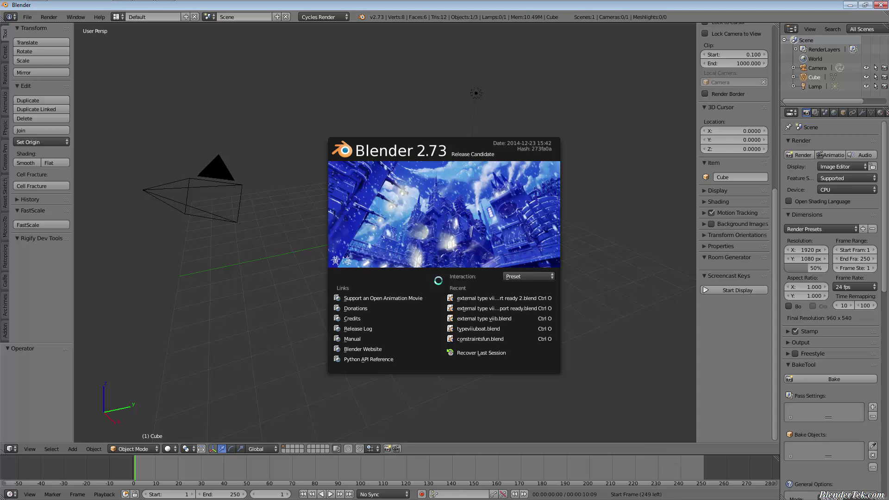
# - Hide the camera and the default cube in the new scene
pyautogui.rightClick(216, 183)
pyautogui.press('h')
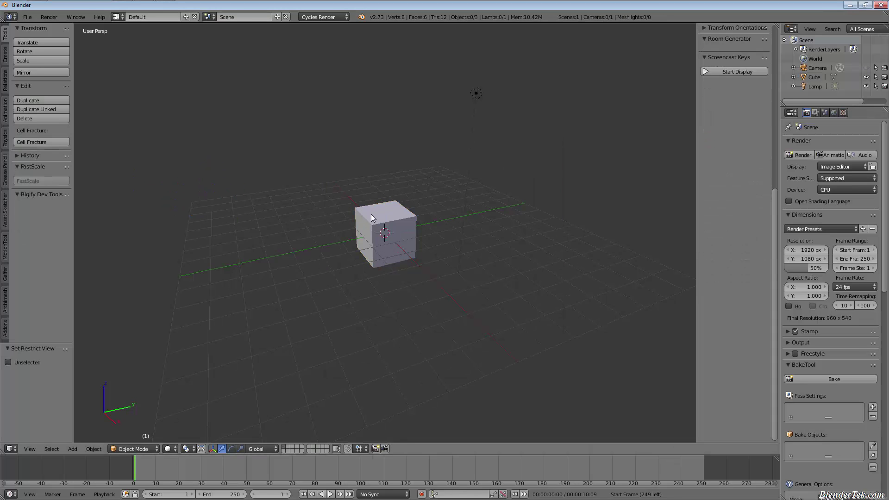
pyautogui.rightClick(372, 215)
pyautogui.press('h')
pyautogui.scroll(3, 349, 203)
# - Add an Archimesh cabinet at the 3D cursor and open its settings
pyautogui.hotkey('shift', 'a')
pyautogui.moveTo(449, 275)
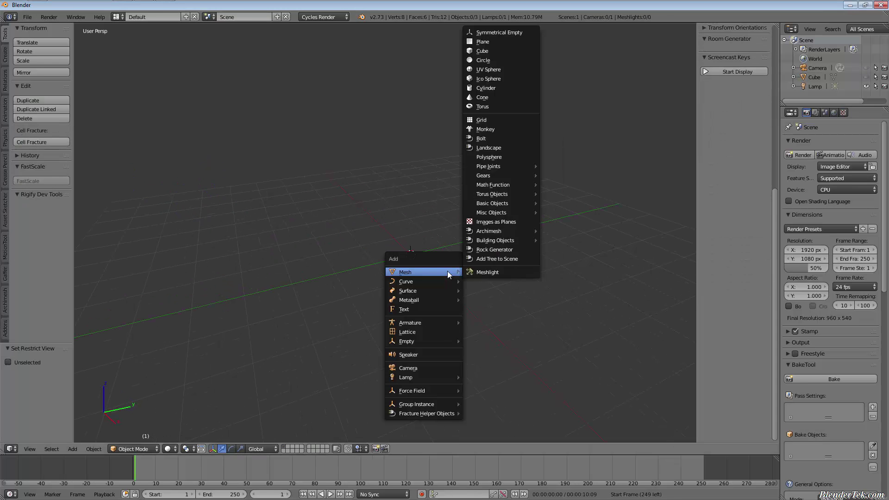
pyautogui.moveTo(526, 232)
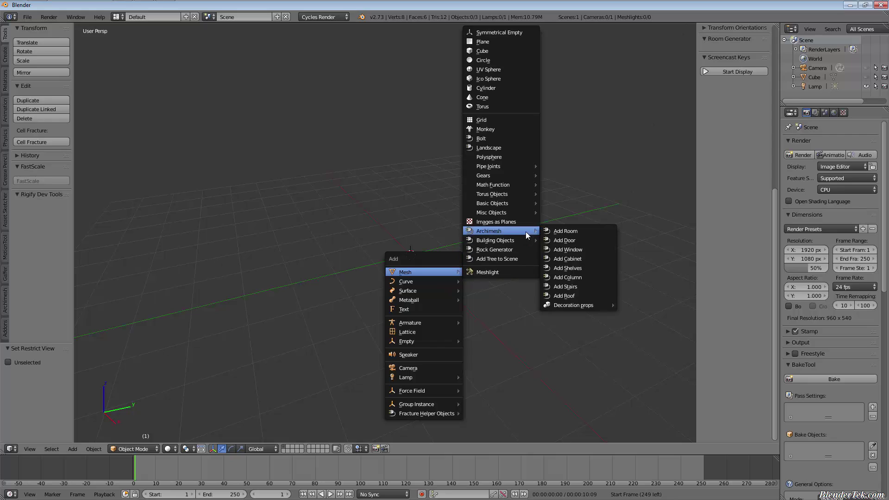
pyautogui.click(582, 258)
pyautogui.scroll(3, 299, 195)
pyautogui.press('F6')
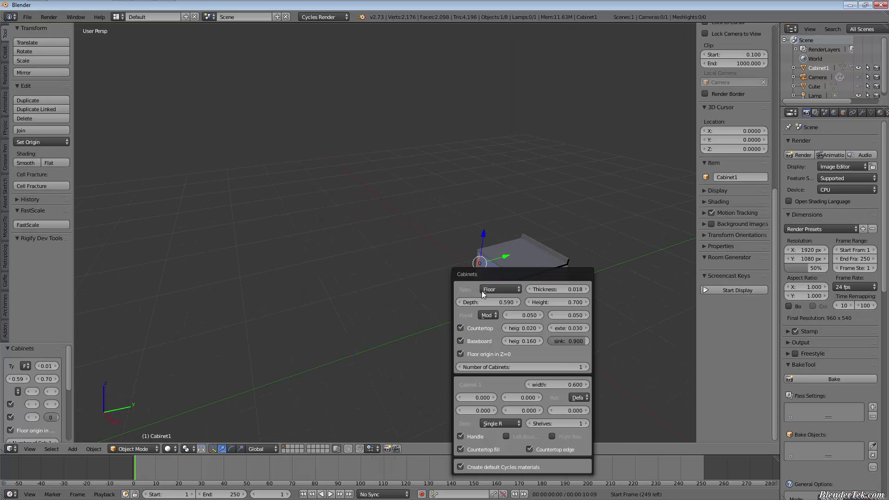
# - Change the cabinet type to Wall with 2 cabinets and reopen the settings so both cabinets' options are listed
pyautogui.click(499, 290)
pyautogui.click(504, 270)
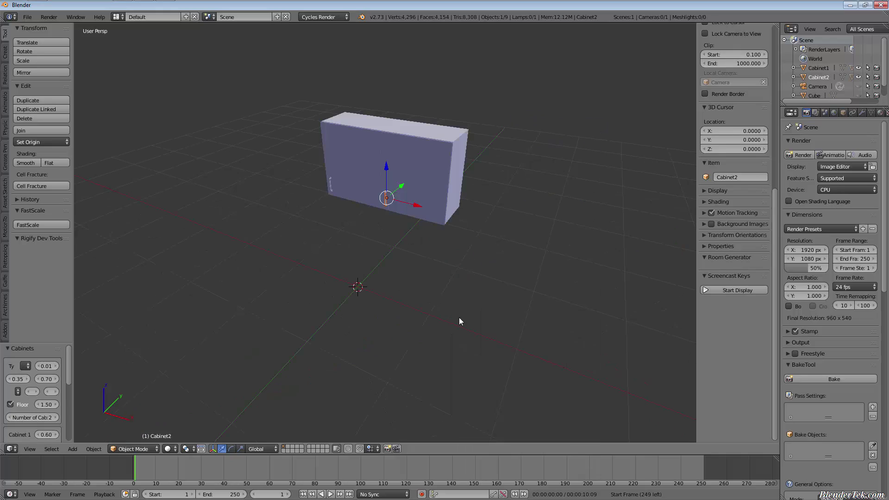
pyautogui.press('F6')
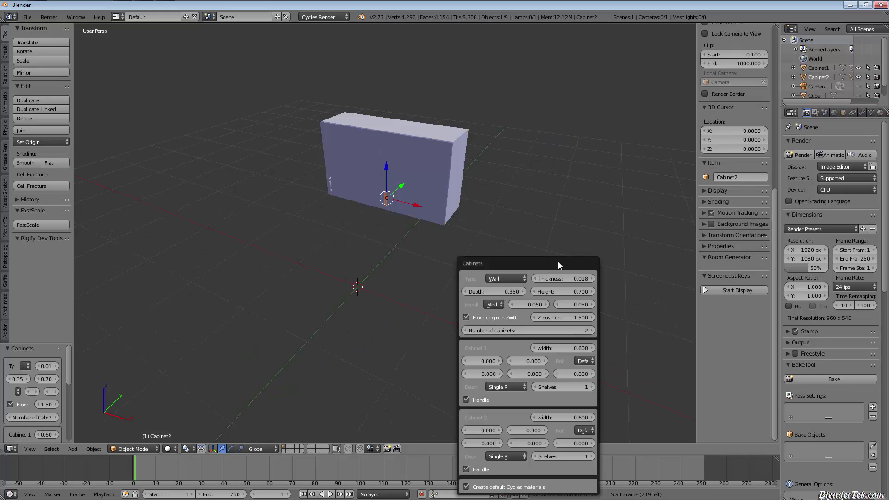
pyautogui.press('F6')
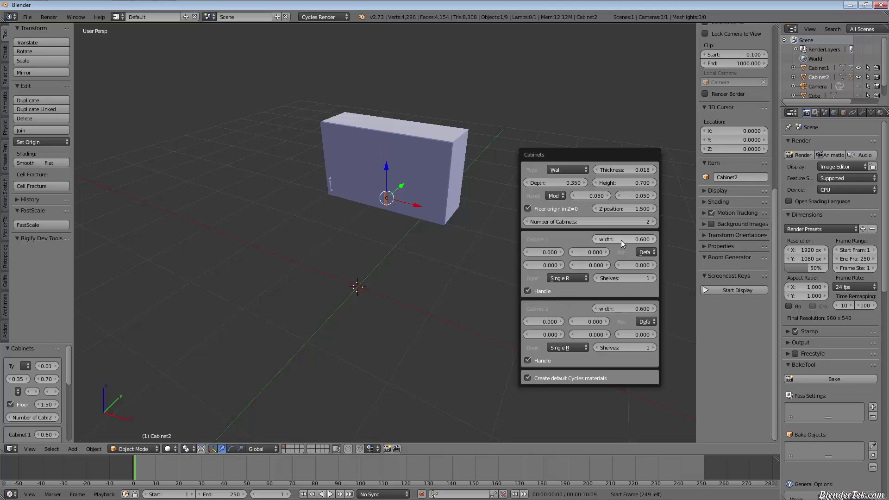
# - Set cabinet 1's width to 0.390, its depth and height modifiers to 0.180 and 0.300, and its Y and Z offsets to -0.090 and -0.270
pyautogui.moveTo(621, 240)
pyautogui.mouseDown()
pyautogui.moveTo(634, 240)
pyautogui.moveTo(621, 243)
pyautogui.mouseUp()
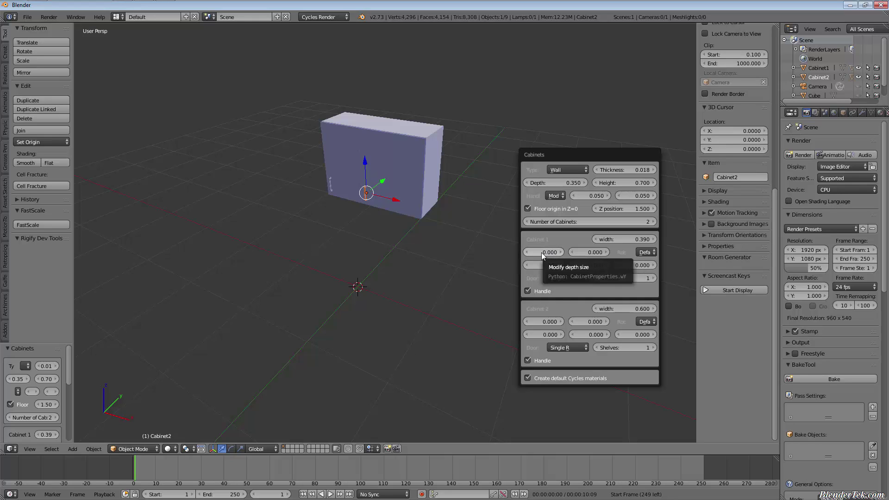
pyautogui.moveTo(541, 252); pyautogui.dragTo(547, 261)
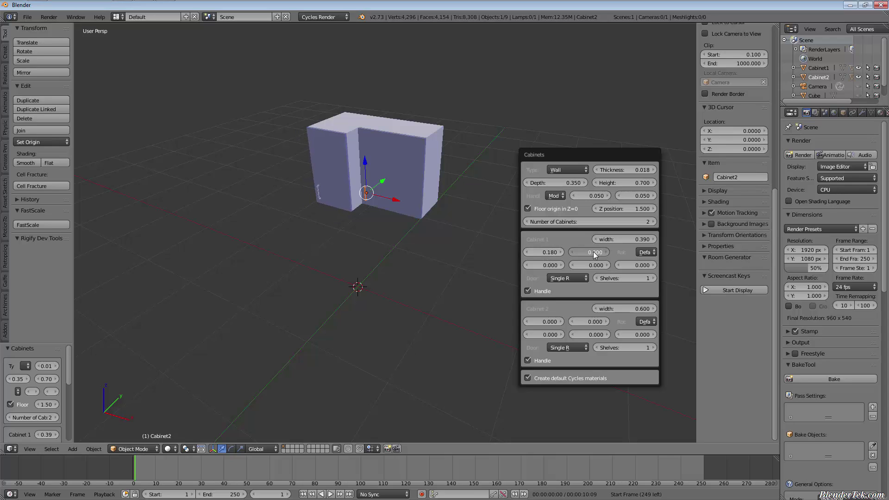
pyautogui.moveTo(548, 263); pyautogui.dragTo(618, 265)
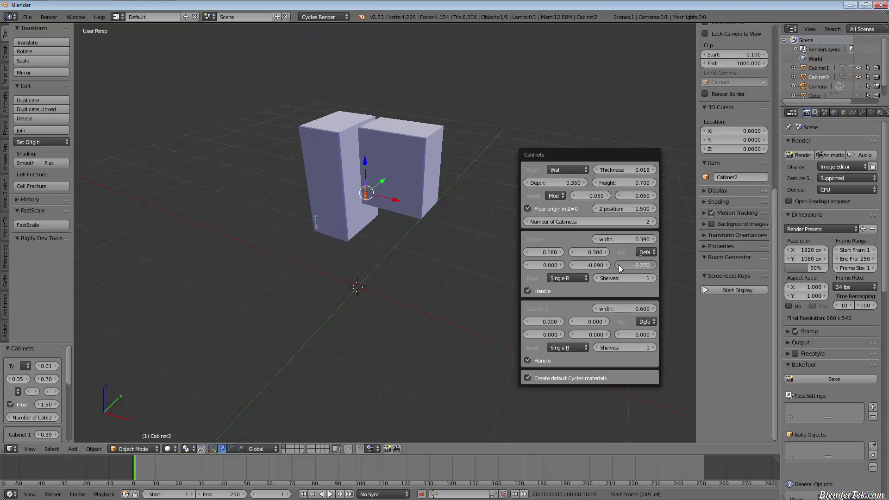
# - Try the 90-degree rotation on cabinet 1 and restore its default rotation
pyautogui.click(646, 252)
pyautogui.click(649, 213)
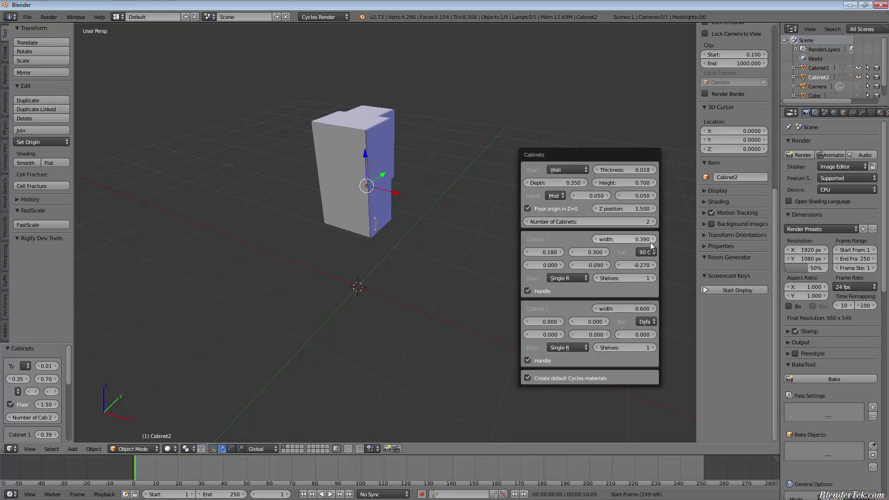
pyautogui.click(648, 252)
pyautogui.click(646, 251)
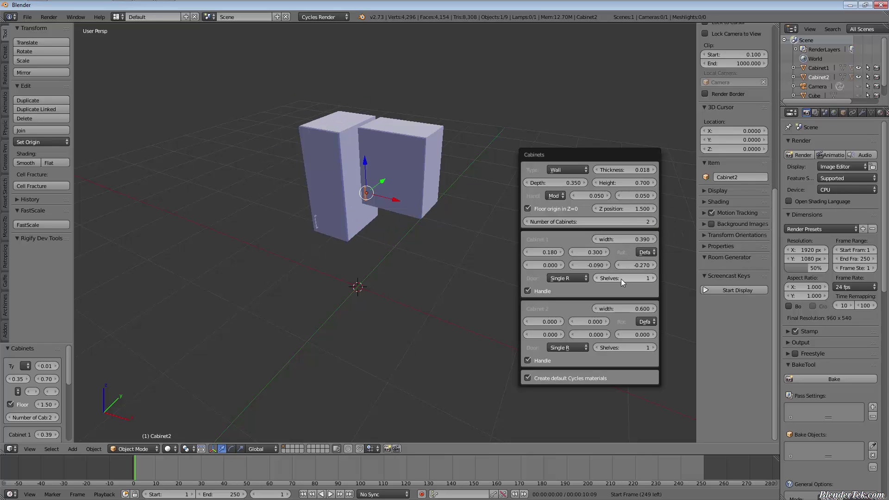
# - Try changing cabinet 1's shelf count, door type and handle option
pyautogui.moveTo(621, 279); pyautogui.dragTo(621, 279)
pyautogui.click(586, 279)
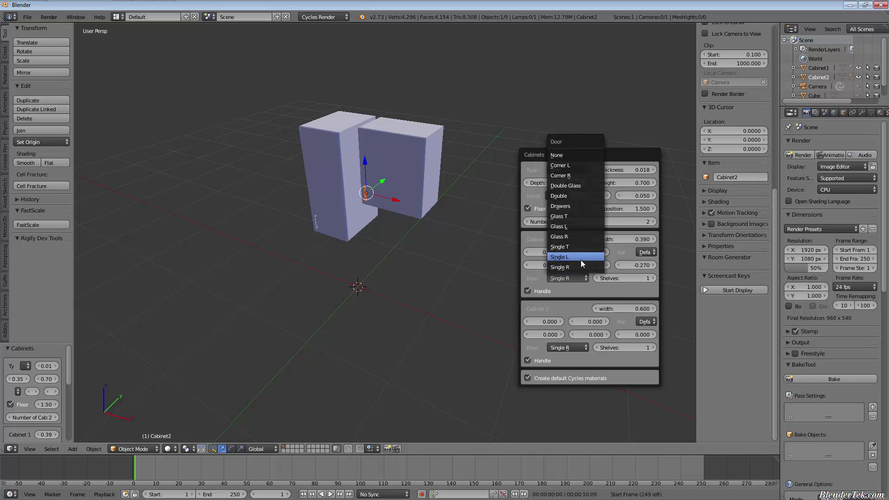
pyautogui.click(584, 235)
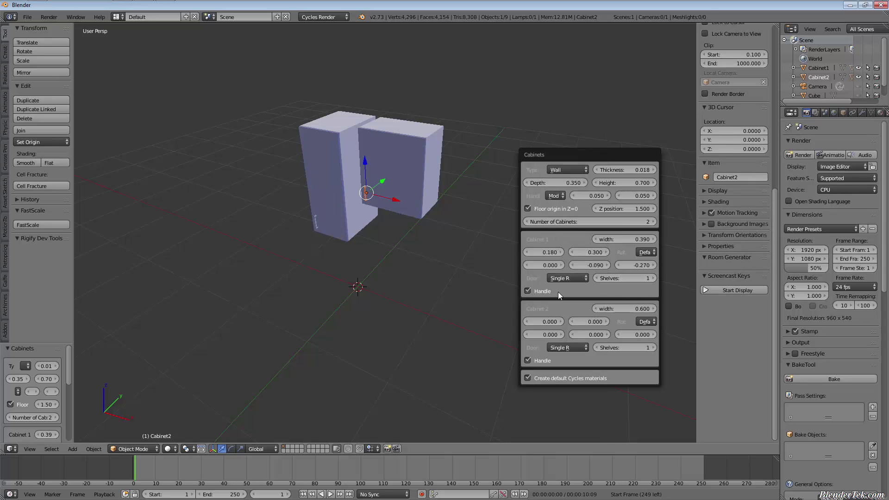
pyautogui.click(528, 291)
# - Set cabinet 1's door to Glass T and increase its number of shelves
pyautogui.moveTo(500, 271); pyautogui.dragTo(409, 221, button='middle')
pyautogui.press('F6')
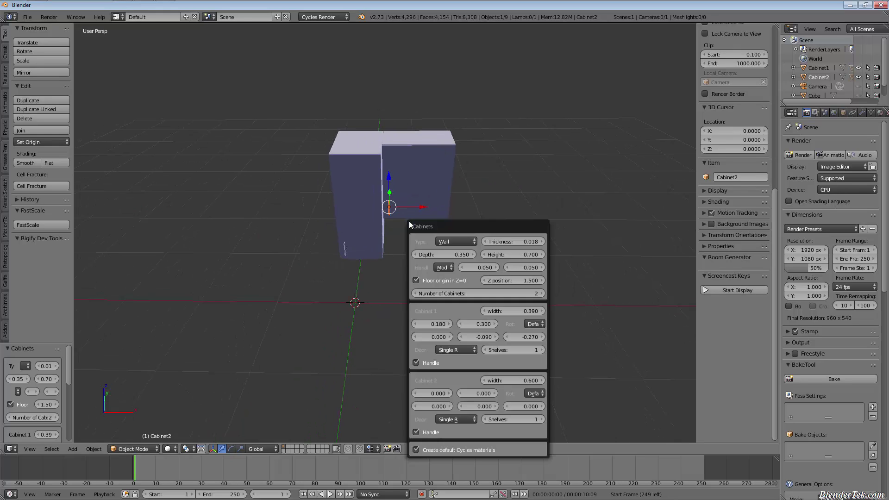
pyautogui.click(456, 350)
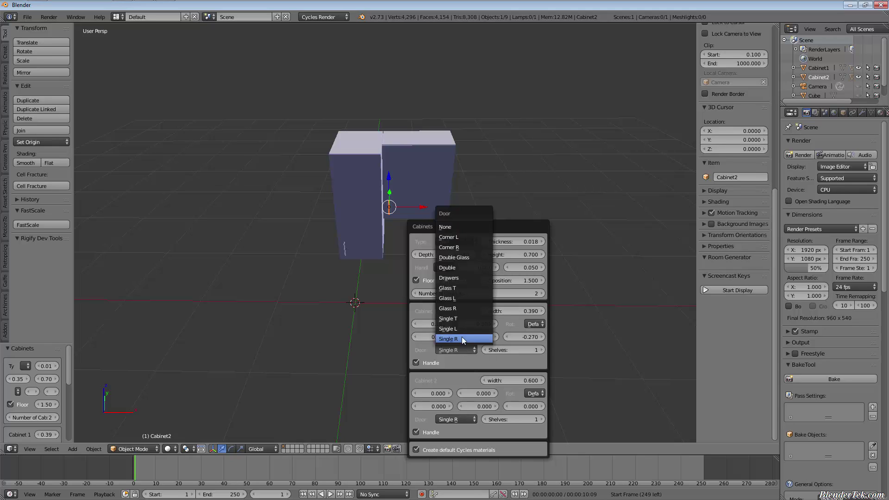
pyautogui.click(464, 288)
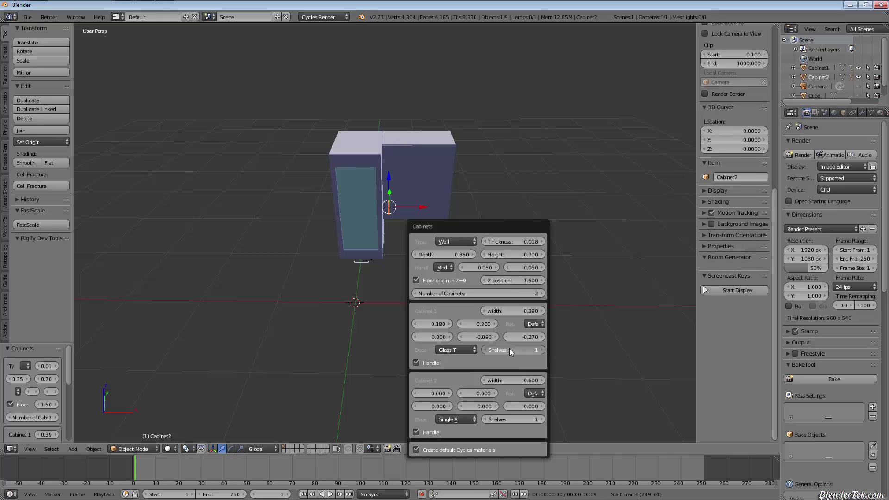
pyautogui.moveTo(545, 349); pyautogui.dragTo(588, 349)
pyautogui.scroll(3, 364, 222)
pyautogui.moveTo(365, 223); pyautogui.dragTo(385, 200, button='middle')
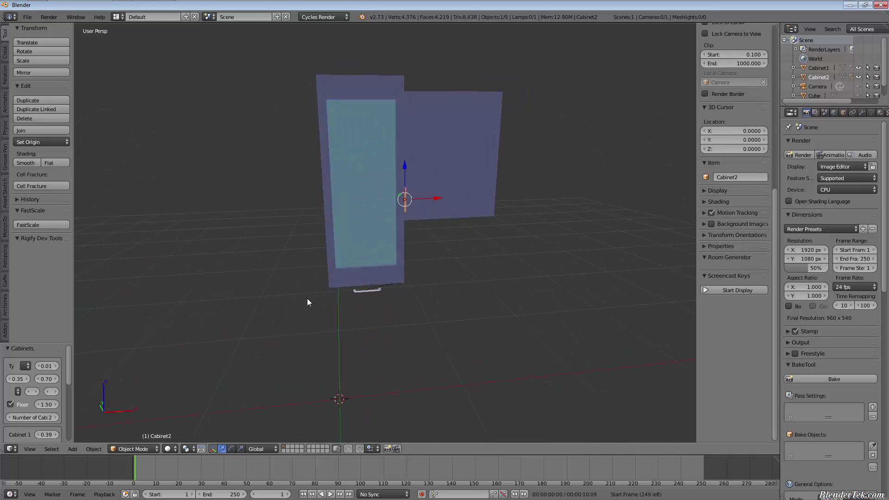
# - Preview the glass-door cabinet in Rendered viewport shading and return to Solid shading
pyautogui.click(169, 449)
pyautogui.click(196, 385)
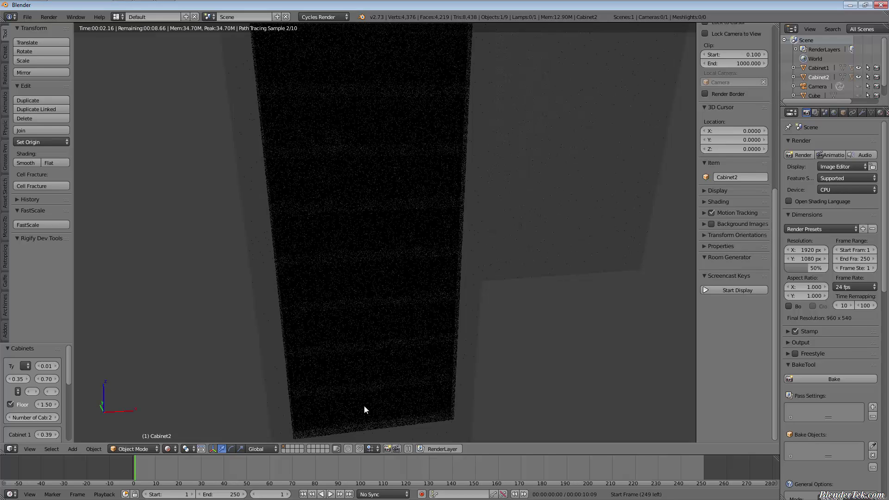
pyautogui.scroll(-2, 360, 299)
pyautogui.scroll(-2, 371, 287)
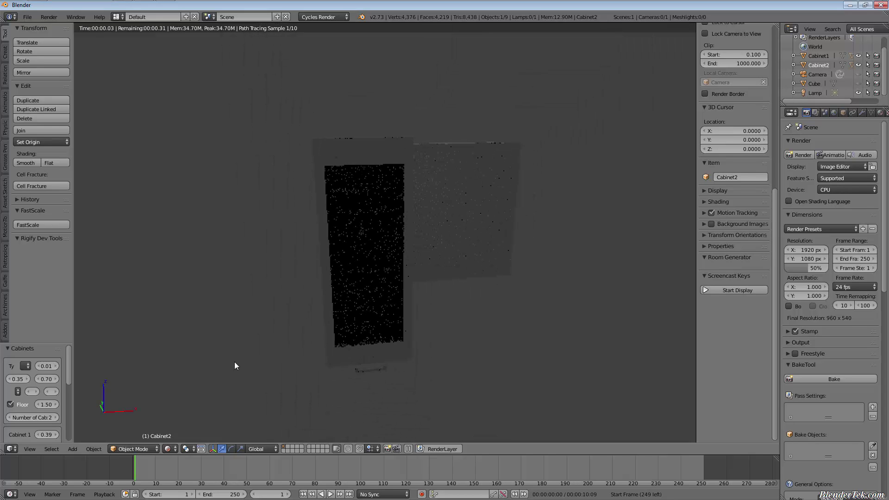
pyautogui.click(176, 449)
pyautogui.click(190, 420)
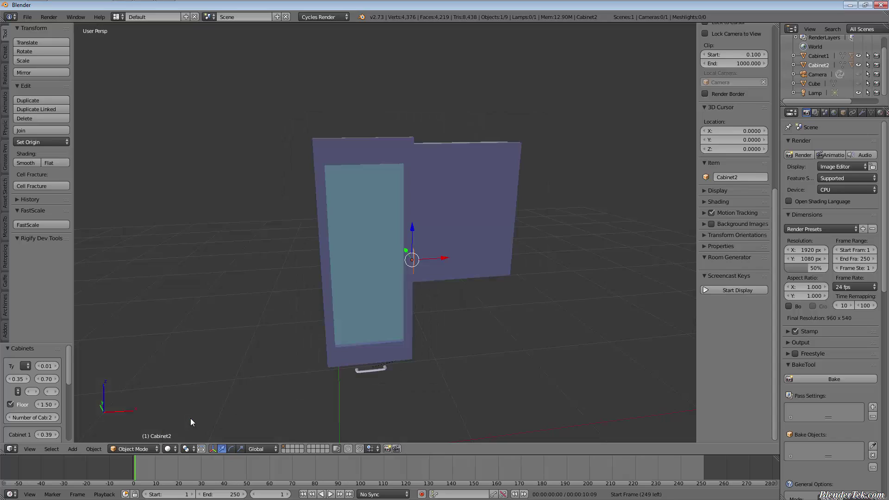
# - Delete the cabinets and the lamp, and add an Archimesh shelves object at the 3D cursor
pyautogui.press('a')
pyautogui.press('Delete')
pyautogui.click(451, 308)
pyautogui.hotkey('shift', 'a')
pyautogui.moveTo(506, 294)
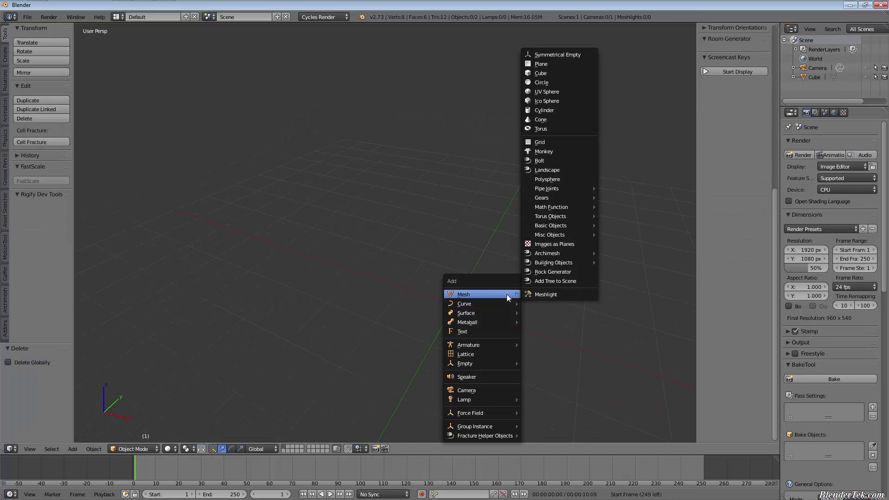
pyautogui.moveTo(547, 253)
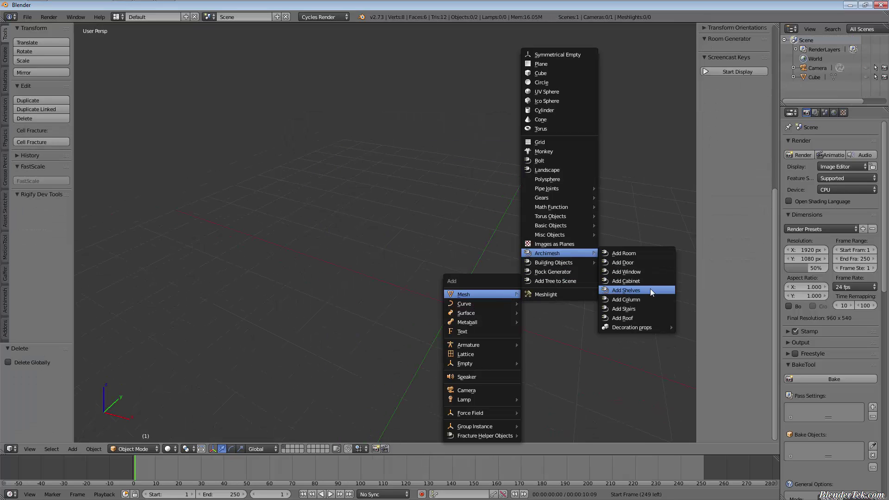
pyautogui.click(639, 291)
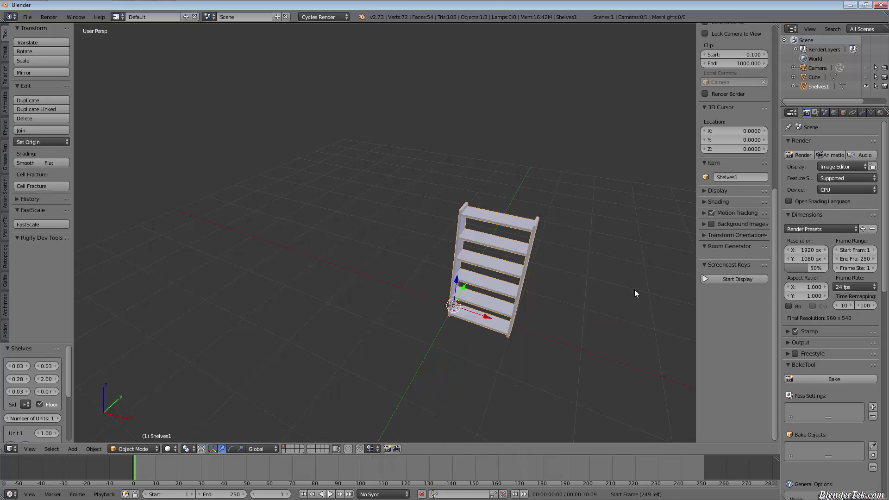
pyautogui.moveTo(635, 291); pyautogui.dragTo(456, 272, button='middle')
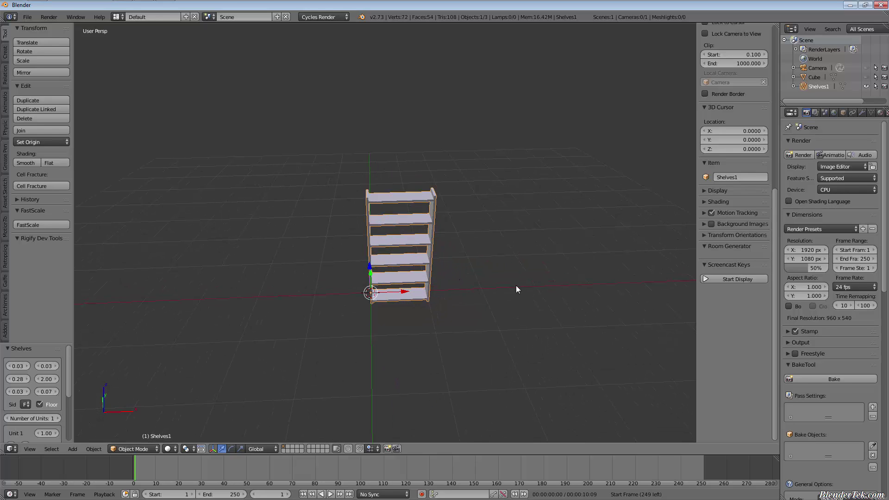
# - Open the shelves' settings, try out the dimension values and set Bottom to 0.640
pyautogui.press('F6')
pyautogui.moveTo(672, 320); pyautogui.dragTo(645, 299)
pyautogui.moveTo(641, 302); pyautogui.dragTo(599, 319)
pyautogui.rightClick(602, 321)
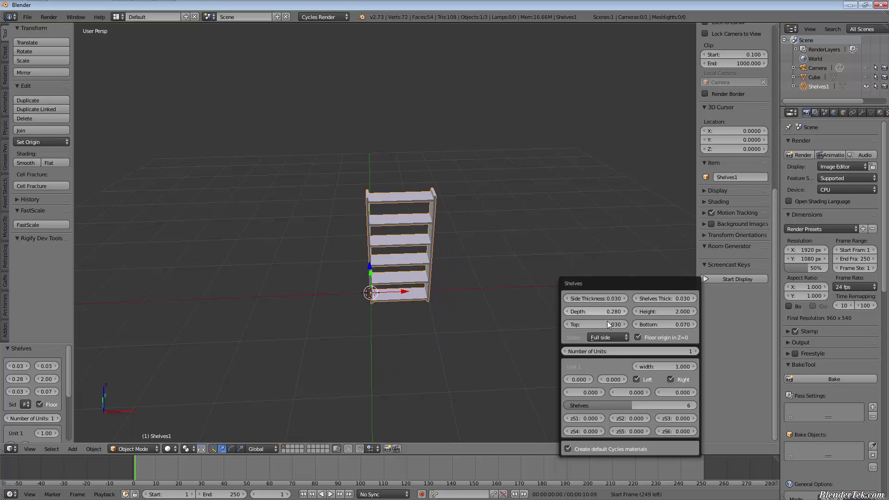
pyautogui.moveTo(660, 313)
pyautogui.mouseDown()
pyautogui.moveTo(744, 317)
pyautogui.moveTo(665, 309)
pyautogui.moveTo(660, 329)
pyautogui.mouseUp()
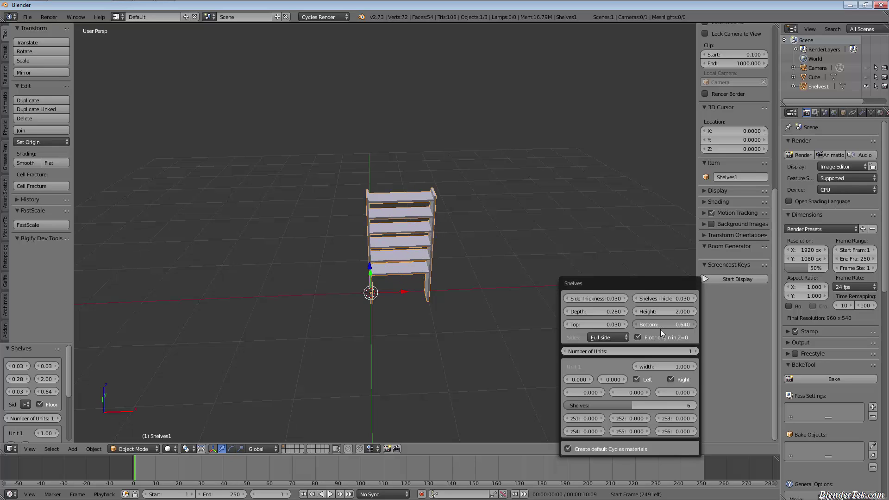
pyautogui.moveTo(587, 328); pyautogui.dragTo(599, 329)
pyautogui.rightClick(599, 330)
# - Try the 4 Legs and None options for the shelves' sides and return to Full side
pyautogui.click(612, 338)
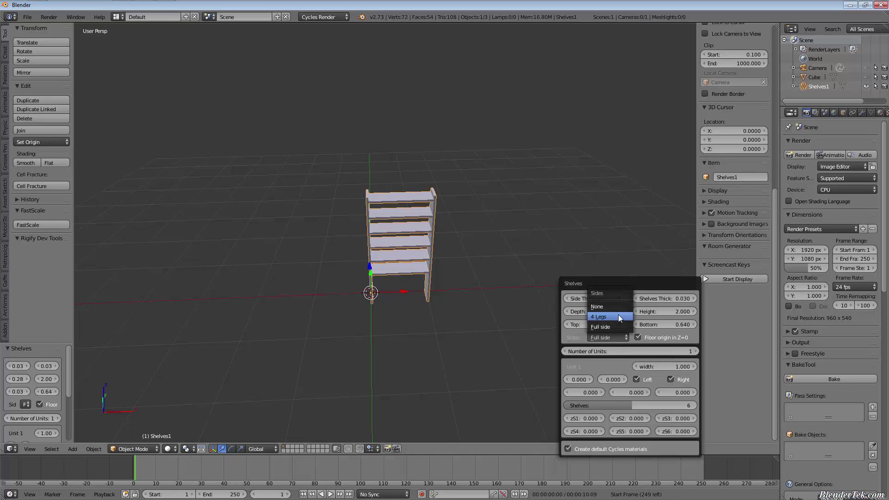
pyautogui.click(619, 315)
pyautogui.moveTo(514, 300)
pyautogui.mouseDown(button='middle')
pyautogui.moveTo(485, 257)
pyautogui.moveTo(511, 255)
pyautogui.moveTo(497, 286)
pyautogui.moveTo(514, 303)
pyautogui.mouseUp(button='middle')
pyautogui.press('F6')
pyautogui.click(556, 358)
pyautogui.click(552, 328)
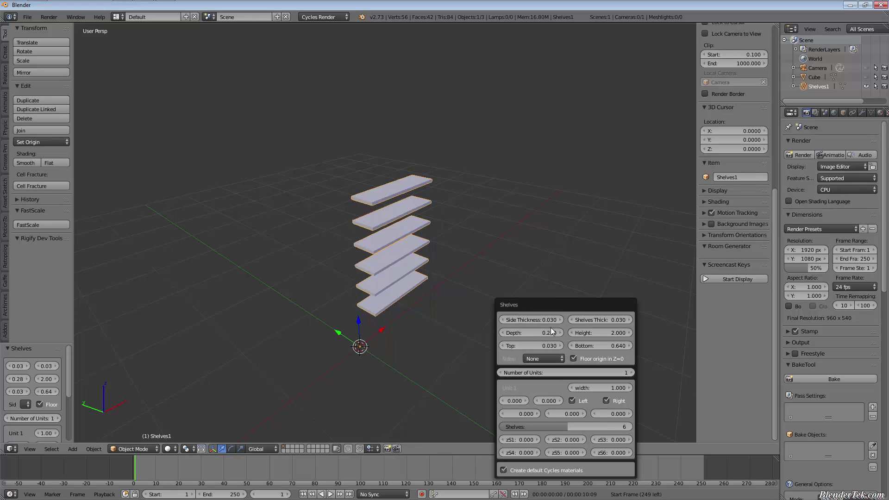
pyautogui.click(550, 360)
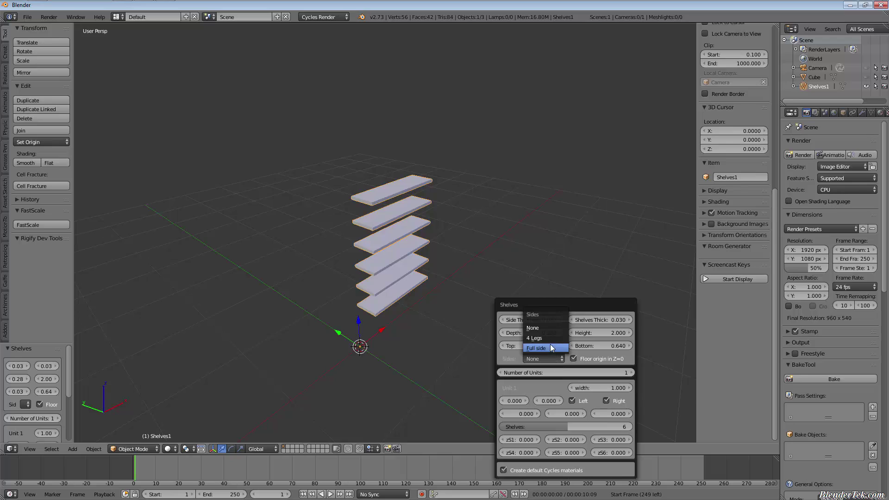
pyautogui.click(537, 349)
# - Raise the shelves' Number of Units to 2 and reopen the settings so both units' options are listed
pyautogui.click(632, 372)
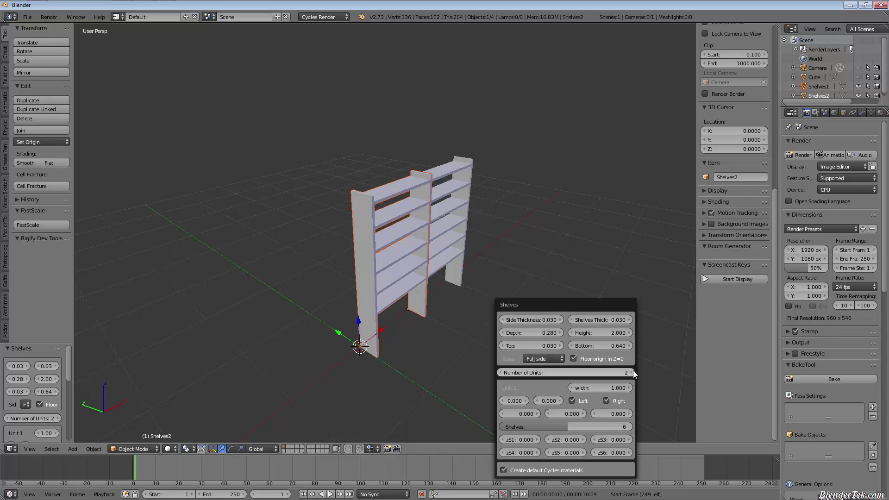
pyautogui.moveTo(563, 306); pyautogui.dragTo(584, 156)
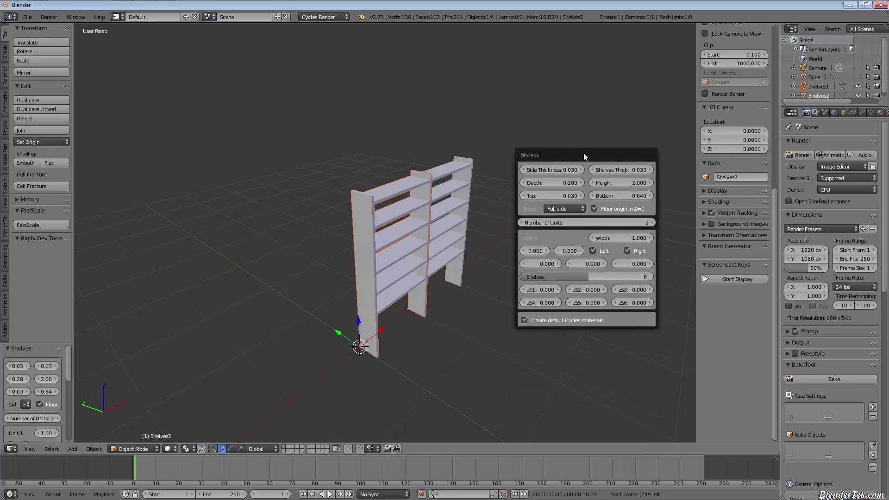
pyautogui.press('F6')
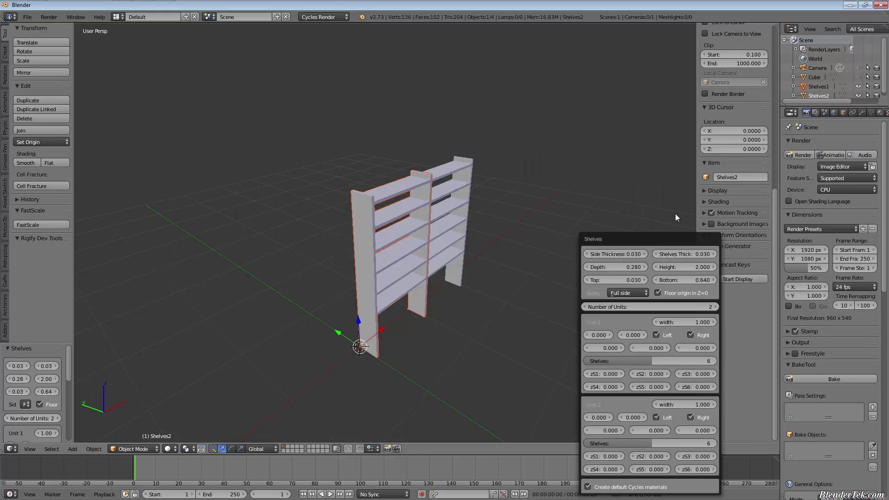
pyautogui.moveTo(665, 231); pyautogui.dragTo(620, 111)
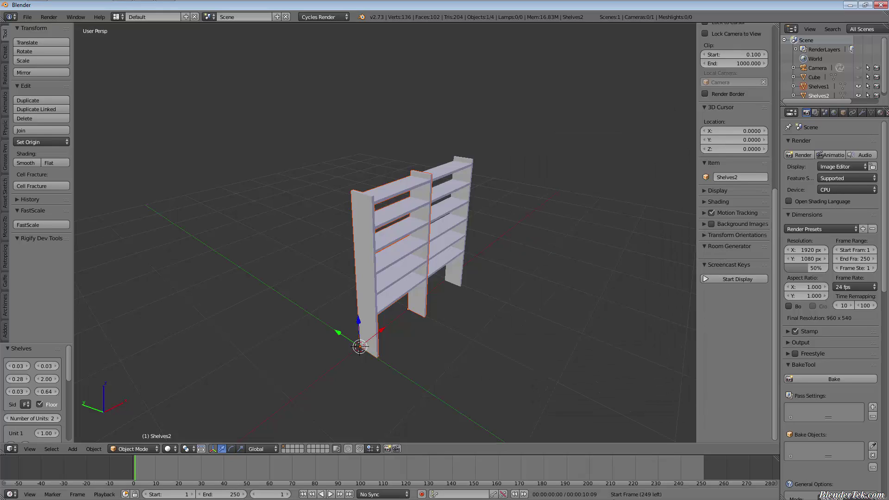
pyautogui.press('F6')
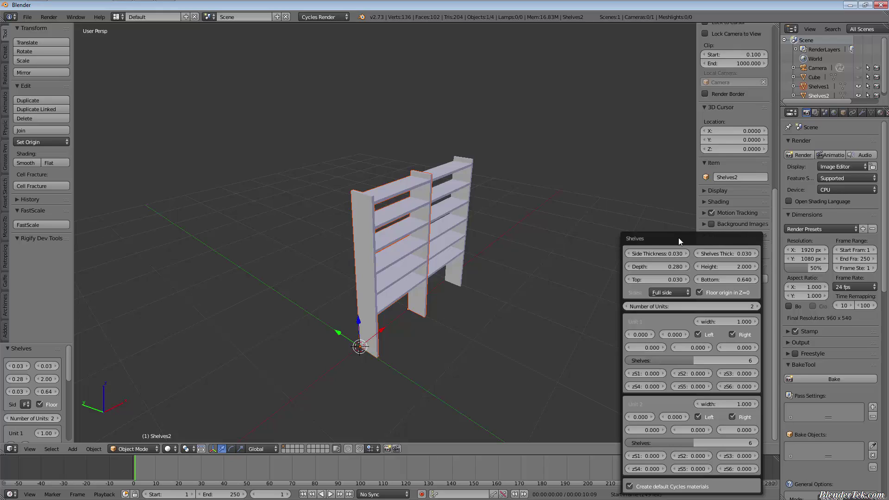
pyautogui.moveTo(679, 238); pyautogui.dragTo(568, 108)
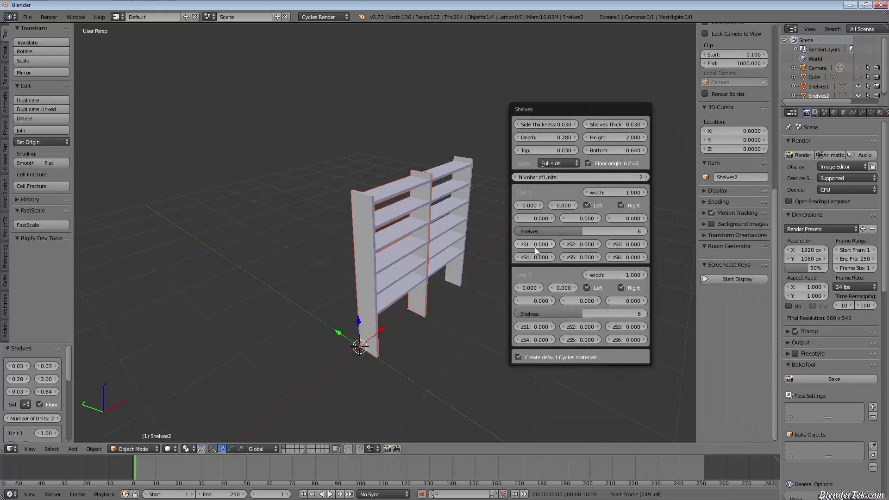
# - Set unit 1's depth and height modifiers to 0.120 and 0.630, and toggle its left and right sides off and on again
pyautogui.moveTo(537, 206); pyautogui.dragTo(571, 208)
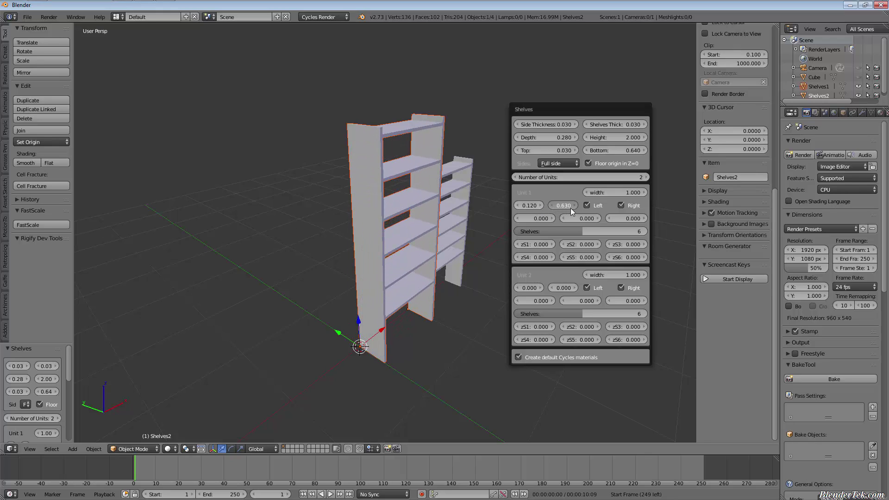
pyautogui.click(592, 204)
pyautogui.click(592, 204)
pyautogui.click(623, 205)
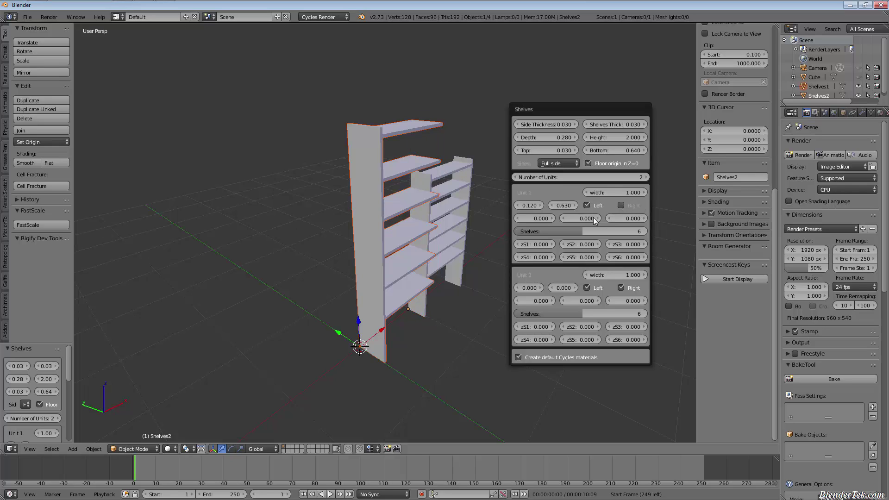
pyautogui.click(621, 206)
# - Try shifting unit 1's position and set the zS2 offset of its second shelf to 0.450
pyautogui.moveTo(533, 215); pyautogui.dragTo(574, 218)
pyautogui.moveTo(629, 218)
pyautogui.mouseDown()
pyautogui.moveTo(618, 220)
pyautogui.moveTo(626, 220)
pyautogui.mouseUp()
pyautogui.moveTo(543, 243); pyautogui.dragTo(575, 248)
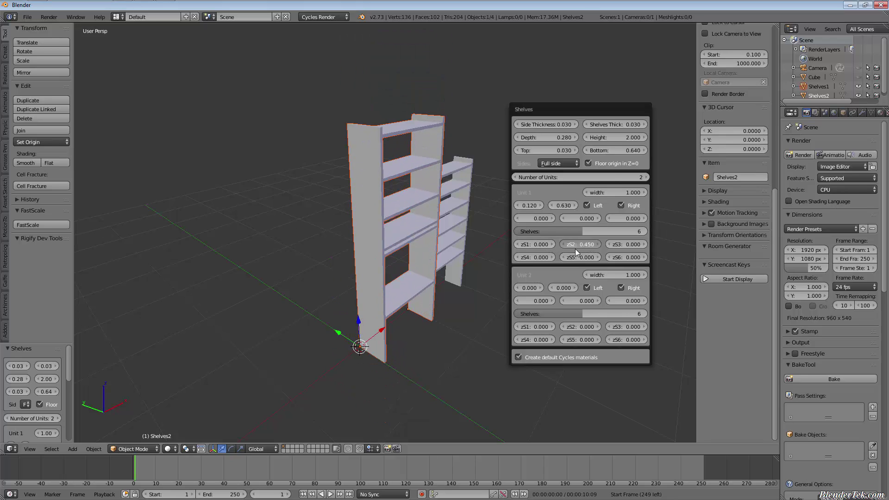
# - Raise the number of shelves in the front unit and display the shelves' material settings
pyautogui.moveTo(659, 314); pyautogui.dragTo(660, 316)
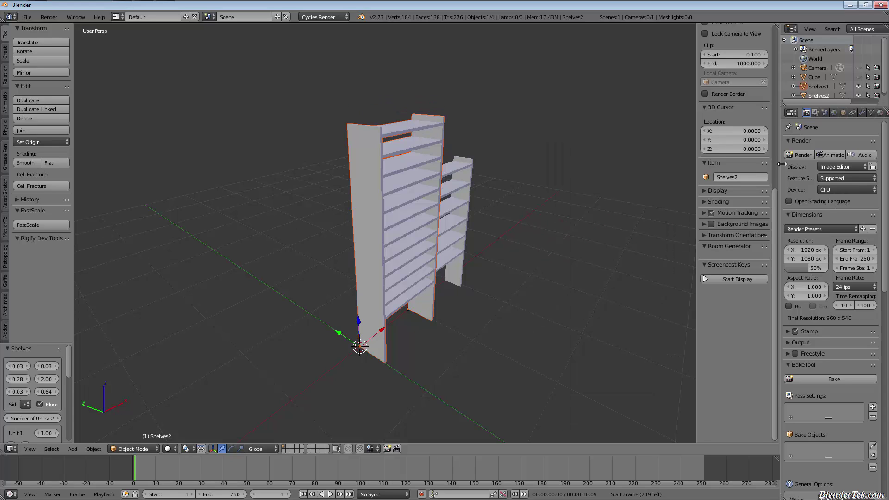
pyautogui.click(880, 112)
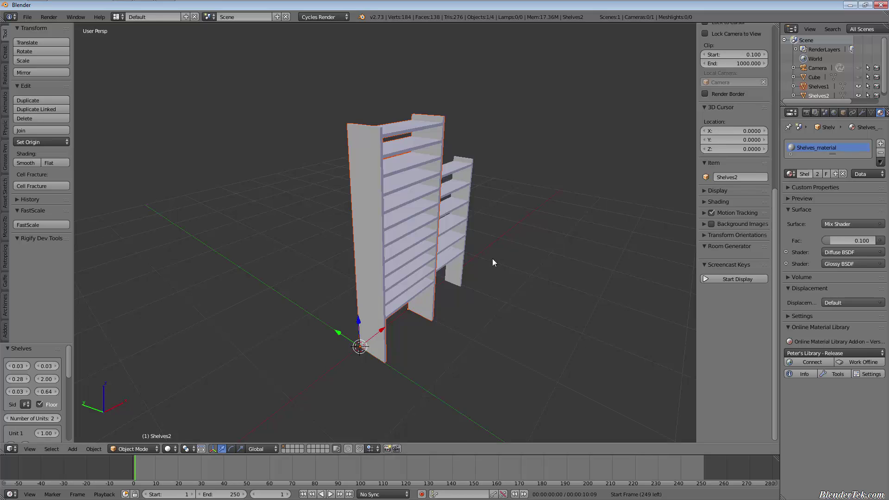
# - Remove the shelves from the scene and add an Archimesh column
pyautogui.moveTo(493, 258); pyautogui.dragTo(460, 259, button='middle')
pyautogui.hotkey('ctrl', 'z')
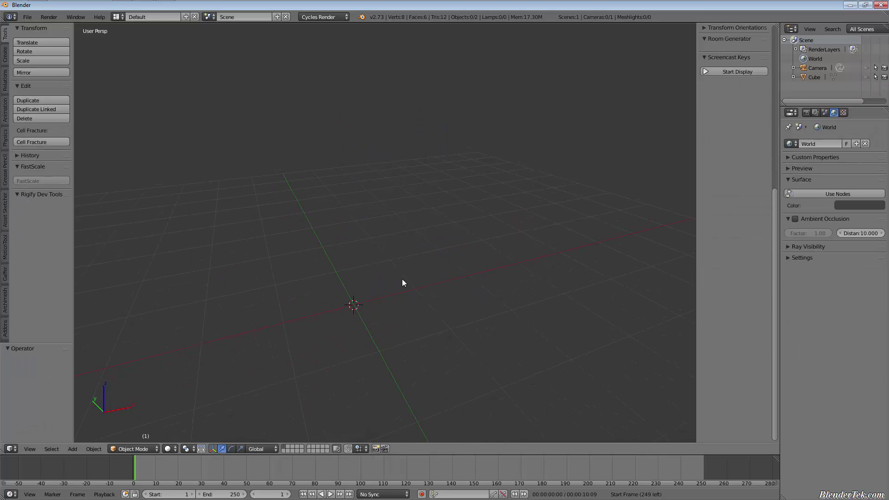
pyautogui.hotkey('shift', 'a')
pyautogui.moveTo(402, 279)
pyautogui.moveTo(478, 241)
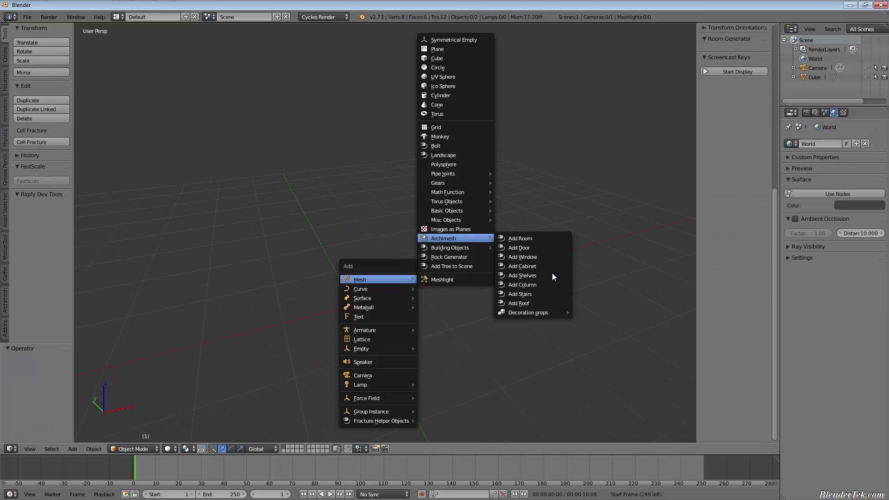
pyautogui.click(547, 284)
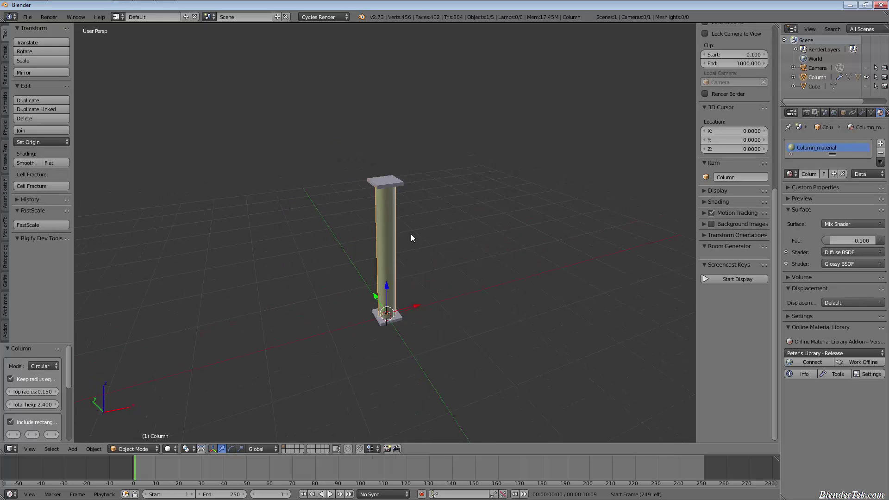
# - Open the column's creation settings and set its model to Rectangular
pyautogui.press('F6')
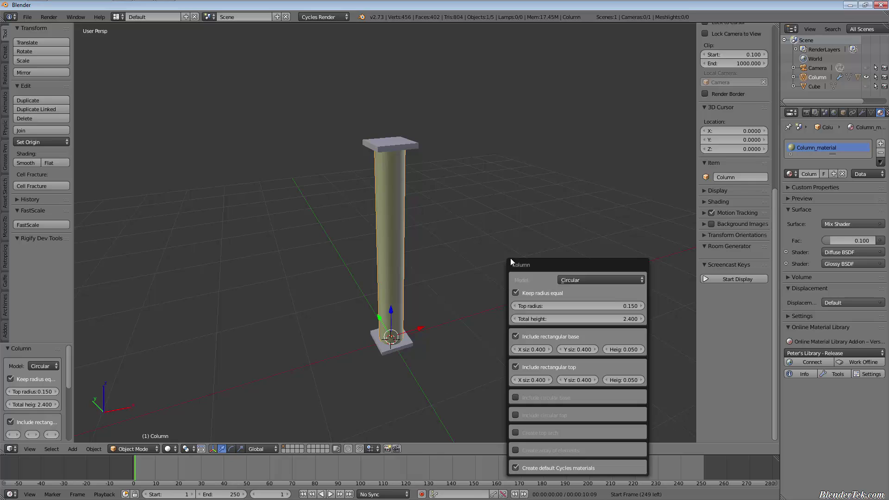
pyautogui.click(600, 279)
pyautogui.click(632, 262)
pyautogui.moveTo(562, 317); pyautogui.dragTo(570, 318)
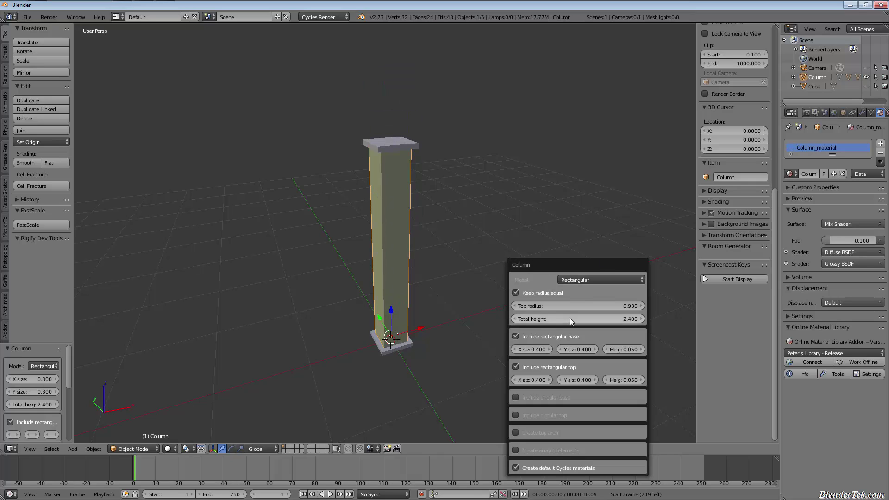
# - Size the column's rectangular base to 1.270 by 1.030 by 0.530 and its rectangular top to 1.060 by 1.210 by 0.001
pyautogui.doubleClick(533, 335)
pyautogui.moveTo(530, 348); pyautogui.dragTo(557, 354)
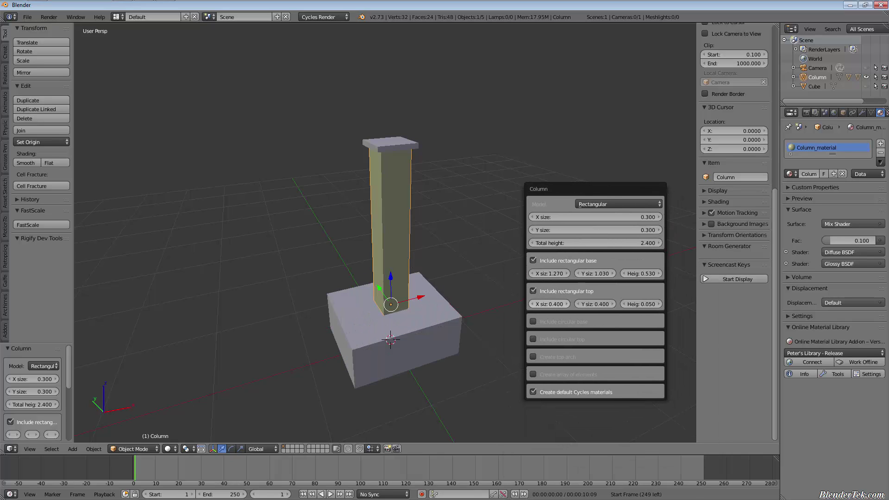
pyautogui.moveTo(554, 306); pyautogui.dragTo(569, 305)
pyautogui.moveTo(585, 304)
pyautogui.mouseDown()
pyautogui.moveTo(644, 305)
pyautogui.moveTo(592, 307)
pyautogui.mouseUp()
# - Swap the rectangular base for a circular one, add a circular top, and set the column's X and Y sizes to 0.390 and 0.510
pyautogui.click(571, 321)
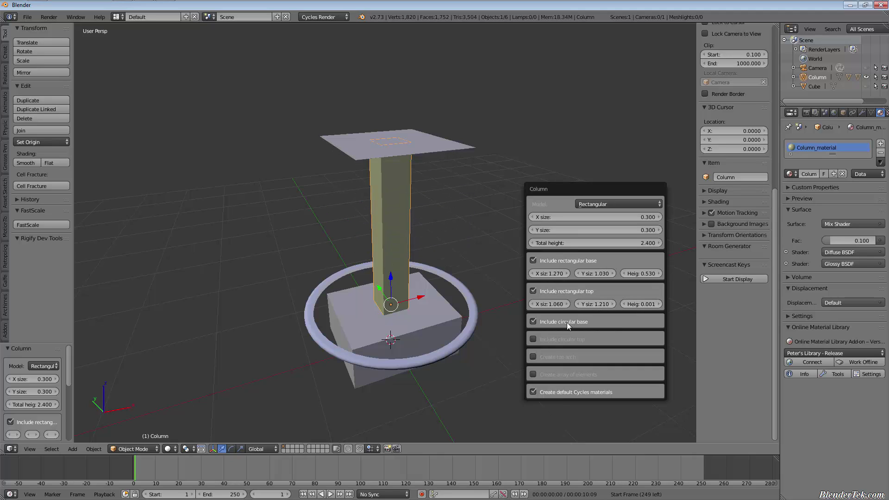
pyautogui.click(533, 260)
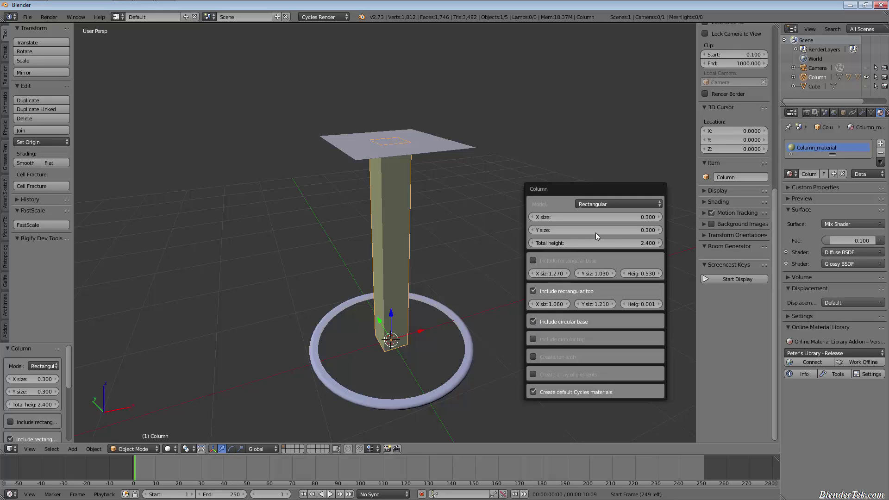
pyautogui.moveTo(596, 232)
pyautogui.mouseDown()
pyautogui.moveTo(624, 235)
pyautogui.moveTo(592, 229)
pyautogui.mouseUp()
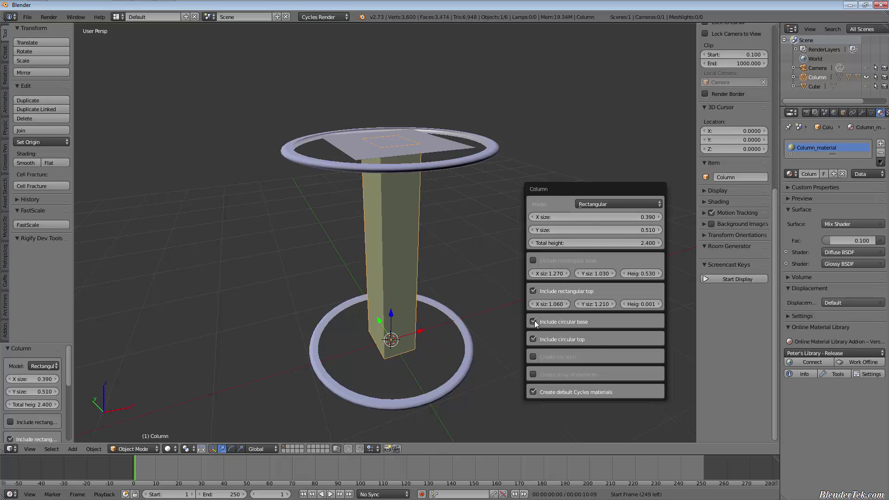
# - Turn off the column's circular base and circular top and create a top arch instead
pyautogui.click(534, 322)
pyautogui.click(535, 336)
pyautogui.click(534, 356)
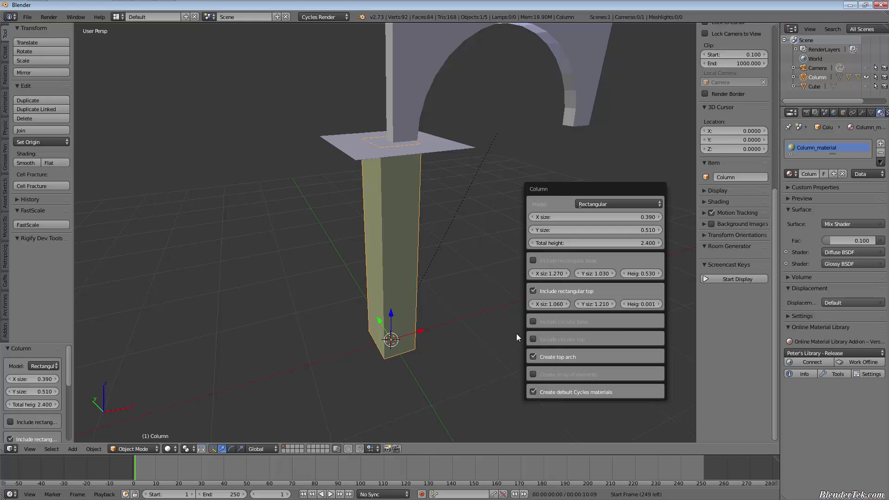
# - Create an array of the column with its arch and set Count X to 2
pyautogui.click(533, 374)
pyautogui.scroll(-5, 586, 261)
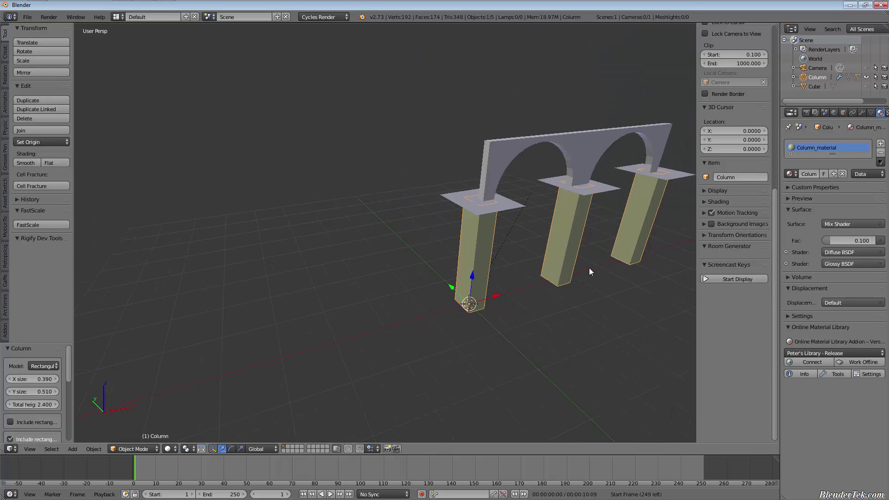
pyautogui.keyDown('shift'); pyautogui.moveTo(592, 273); pyautogui.dragTo(478, 279, button='middle'); pyautogui.keyUp('shift')
pyautogui.press('F6')
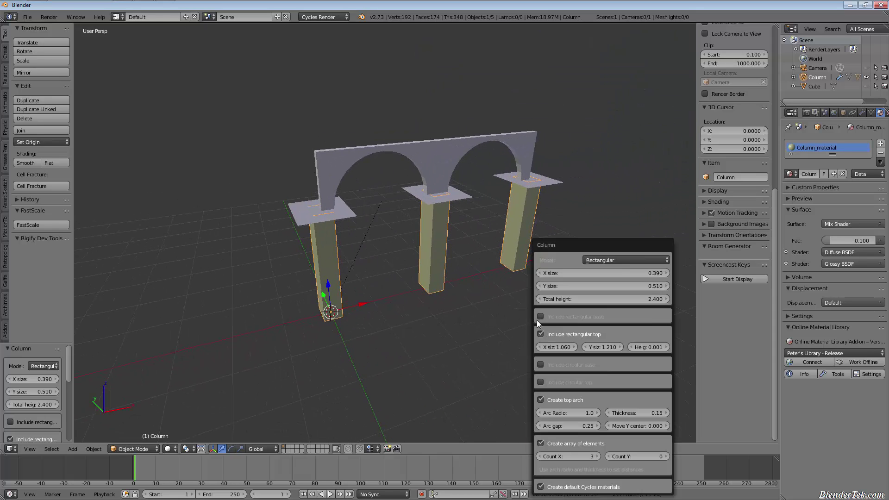
pyautogui.moveTo(614, 240); pyautogui.dragTo(689, 170)
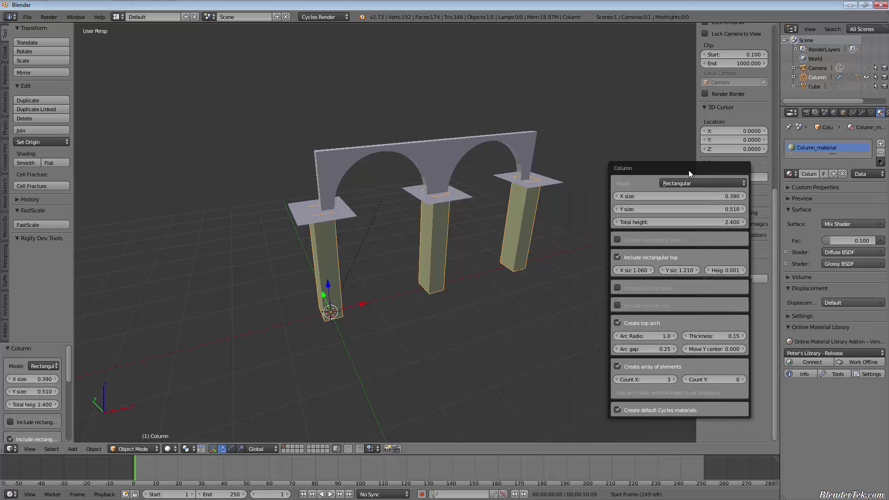
pyautogui.moveTo(662, 376); pyautogui.dragTo(710, 379)
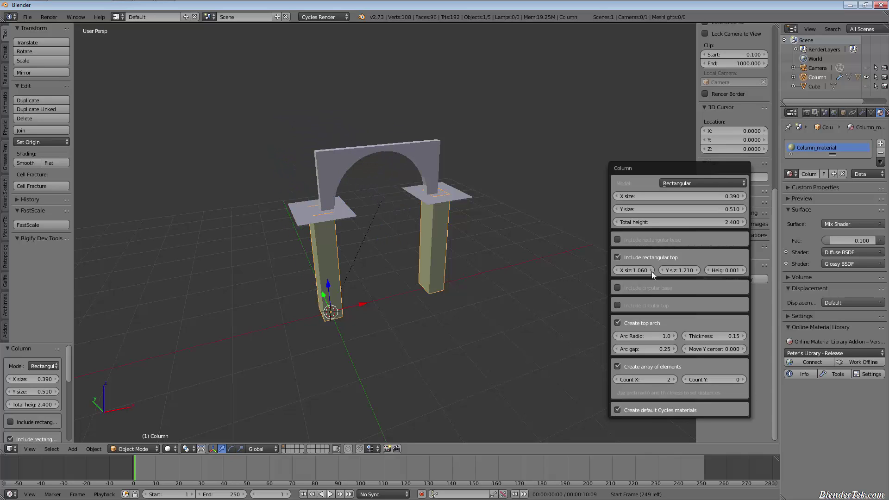
# - Switch the column to the Circular model with only a circular base and top, and turn off Keep radius equal
pyautogui.click(701, 180)
pyautogui.click(693, 171)
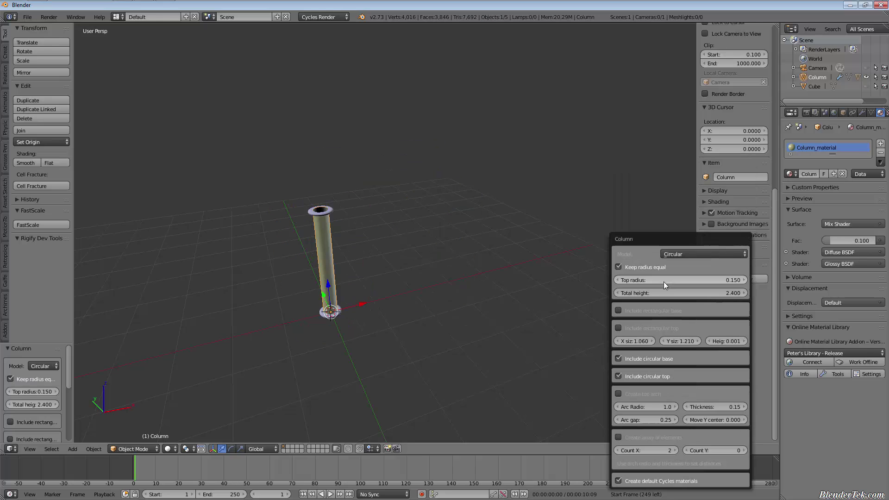
pyautogui.click(652, 268)
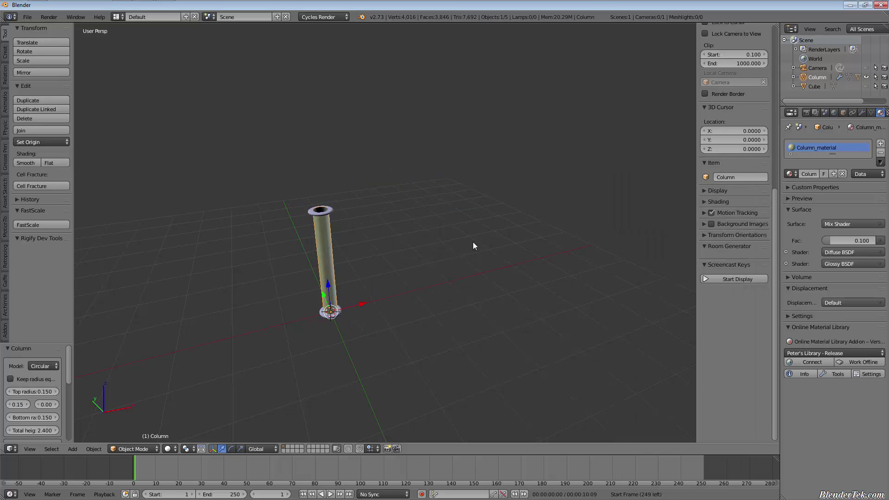
# - Set the column's top radius to 0.360, middle shift to 1.000, bottom radius to 0.240 and total height to 3.360
pyautogui.moveTo(473, 242); pyautogui.dragTo(517, 316, button='middle')
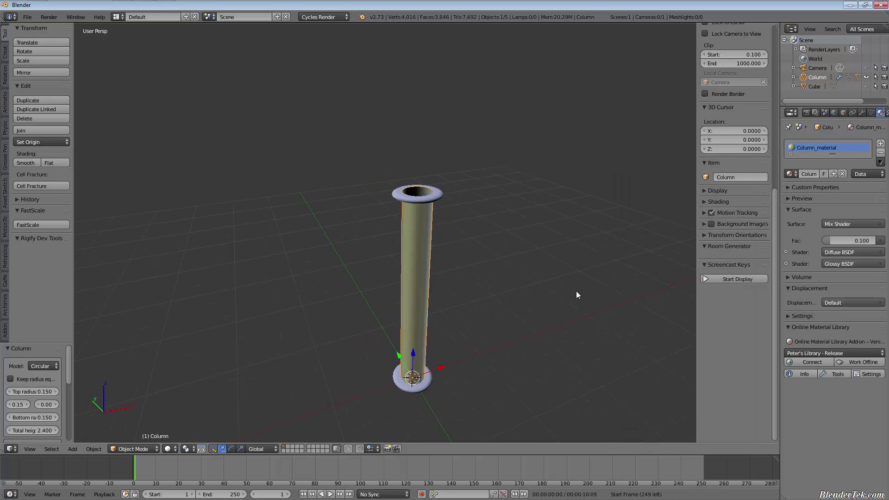
pyautogui.press('F6')
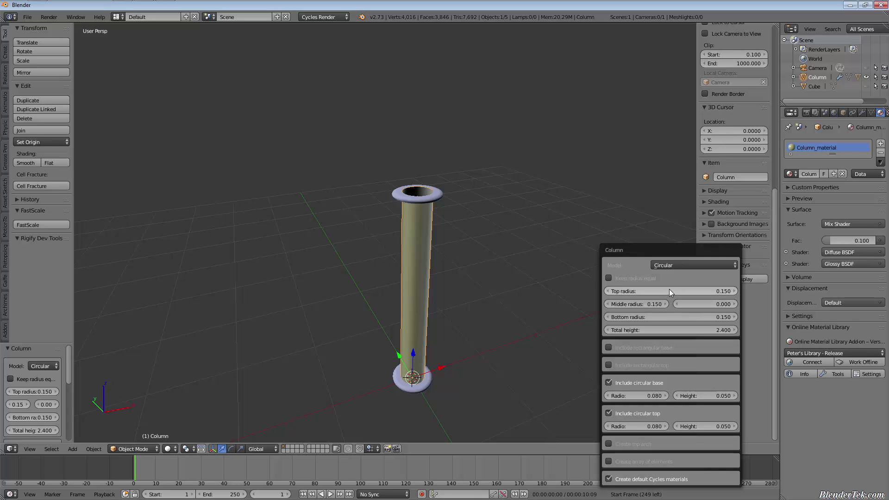
pyautogui.moveTo(669, 289); pyautogui.dragTo(660, 304)
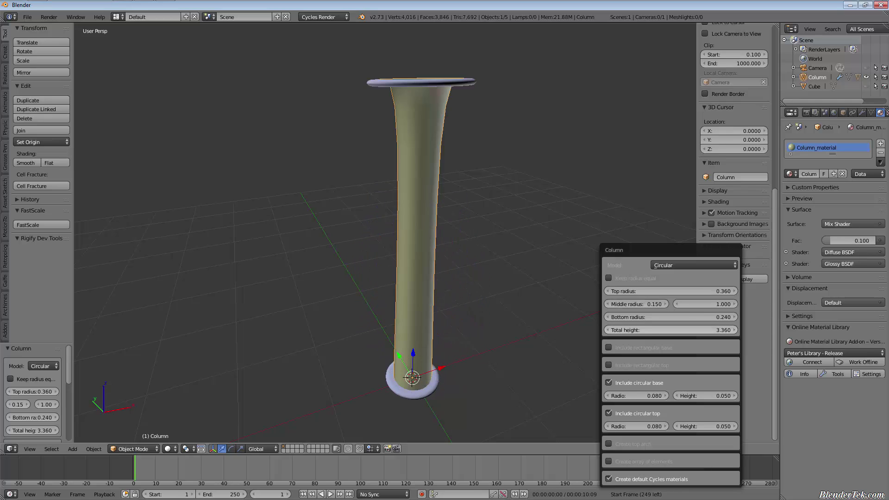
pyautogui.moveTo(577, 205); pyautogui.dragTo(610, 232, button='middle')
pyautogui.moveTo(603, 297); pyautogui.dragTo(468, 237, button='middle')
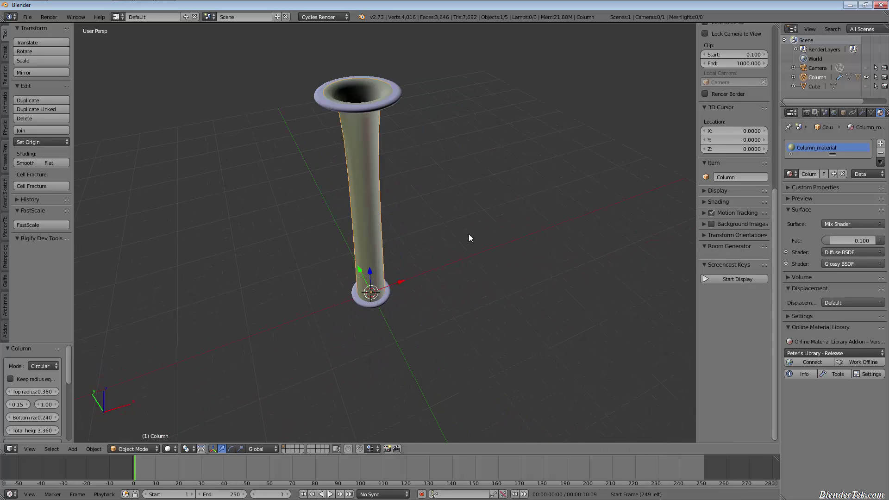
# - Delete the column and add Archimesh stairs in its place
pyautogui.press('Delete')
pyautogui.hotkey('shift', 'a')
pyautogui.moveTo(365, 275)
pyautogui.moveTo(440, 235)
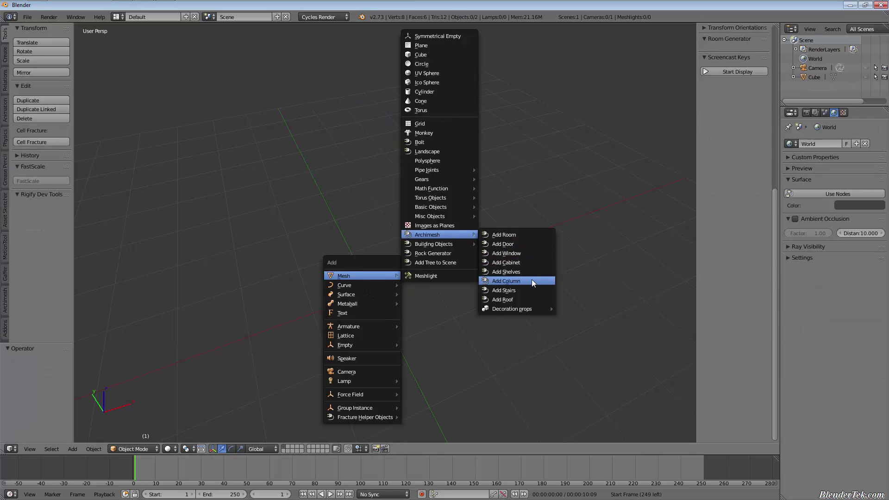
pyautogui.click(527, 290)
pyautogui.moveTo(525, 286); pyautogui.dragTo(424, 265, button='middle')
pyautogui.scroll(2, 380, 288)
# - Set the stairs' Number of steps to 10, and toggle Variable width and Close sides on and off again
pyautogui.press('F6')
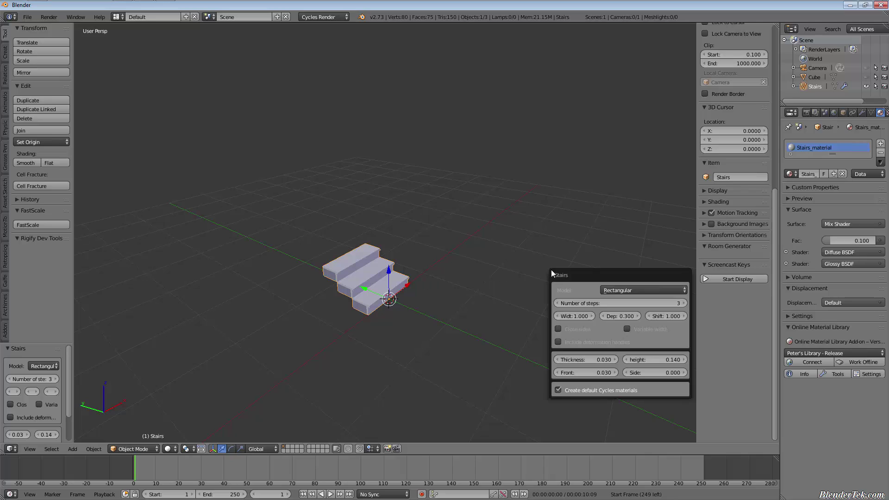
pyautogui.moveTo(582, 304); pyautogui.dragTo(673, 318)
pyautogui.click(644, 332)
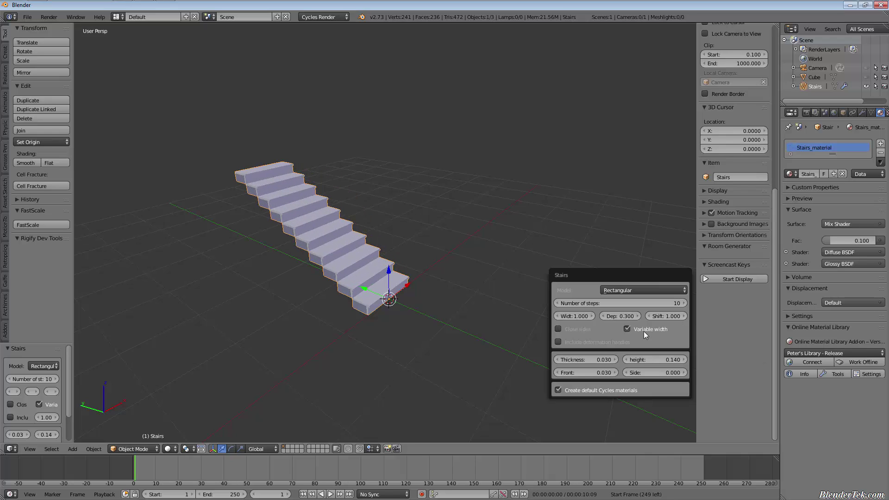
pyautogui.moveTo(576, 317)
pyautogui.mouseDown()
pyautogui.moveTo(640, 321)
pyautogui.moveTo(576, 316)
pyautogui.mouseUp()
pyautogui.click(657, 327)
pyautogui.click(577, 330)
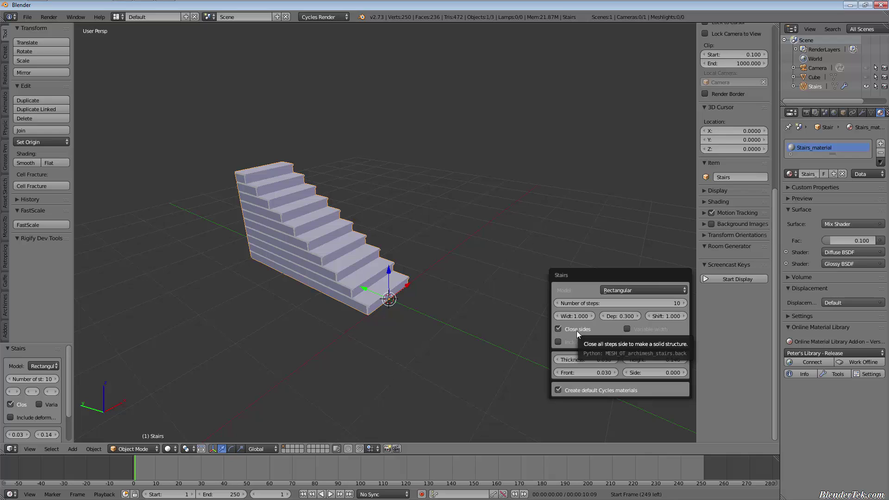
pyautogui.click(577, 330)
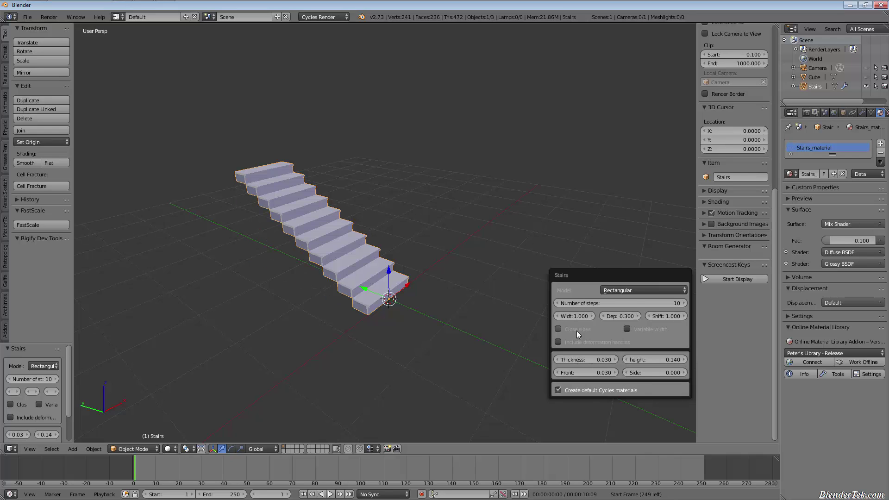
# - Try a step height of 0.410, cancel it, and set the stairs' Front to 0.060 and Side to 0.390
pyautogui.moveTo(549, 345)
pyautogui.mouseDown()
pyautogui.moveTo(560, 345)
pyautogui.moveTo(550, 346)
pyautogui.mouseUp()
pyautogui.moveTo(620, 343); pyautogui.dragTo(625, 343)
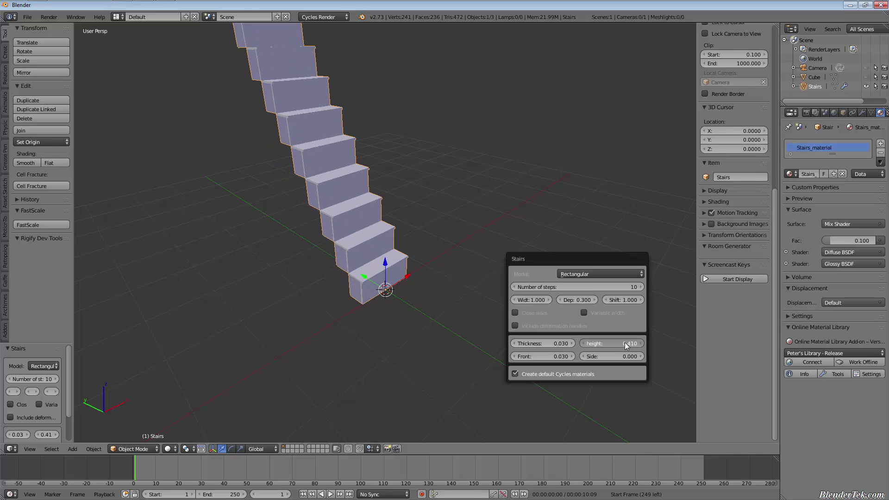
pyautogui.rightClick(625, 343)
pyautogui.moveTo(560, 356); pyautogui.dragTo(617, 360)
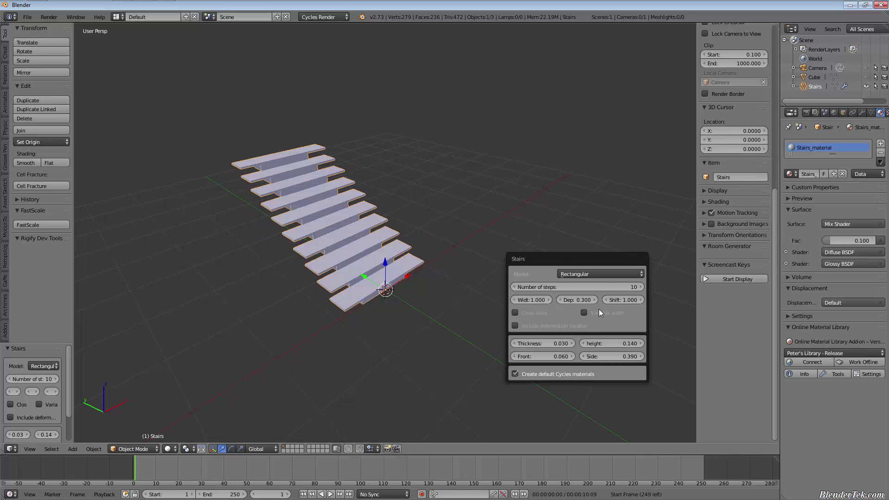
# - Switch the stairs to the model with rounded step corners and view them from several angles
pyautogui.click(601, 274)
pyautogui.click(599, 261)
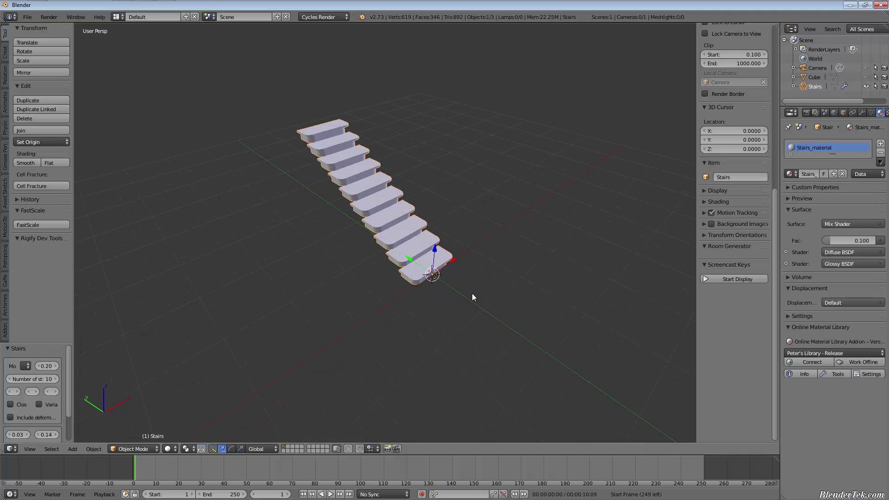
pyautogui.moveTo(490, 282); pyautogui.dragTo(382, 259, button='middle')
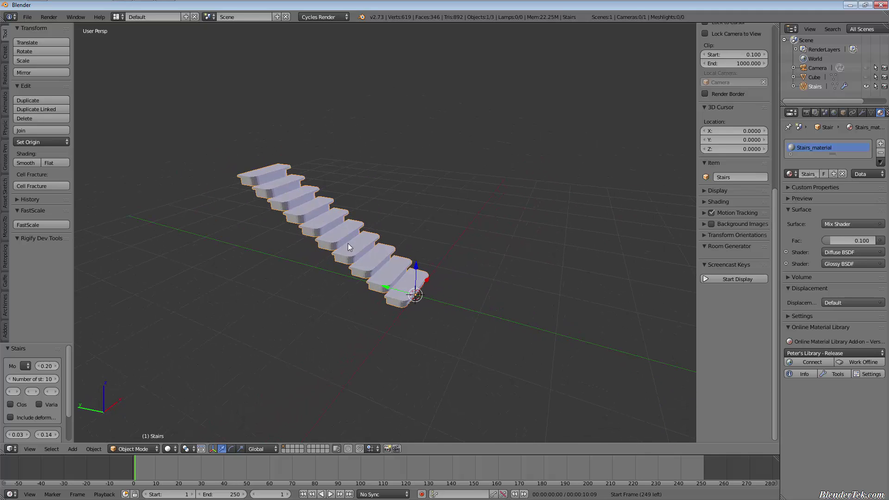
pyautogui.moveTo(426, 233); pyautogui.dragTo(430, 260, button='middle')
# - Replace the stairs with an Archimesh roof and open the roof's creation settings
pyautogui.press('Delete')
pyautogui.hotkey('shift', 'a')
pyautogui.moveTo(446, 319)
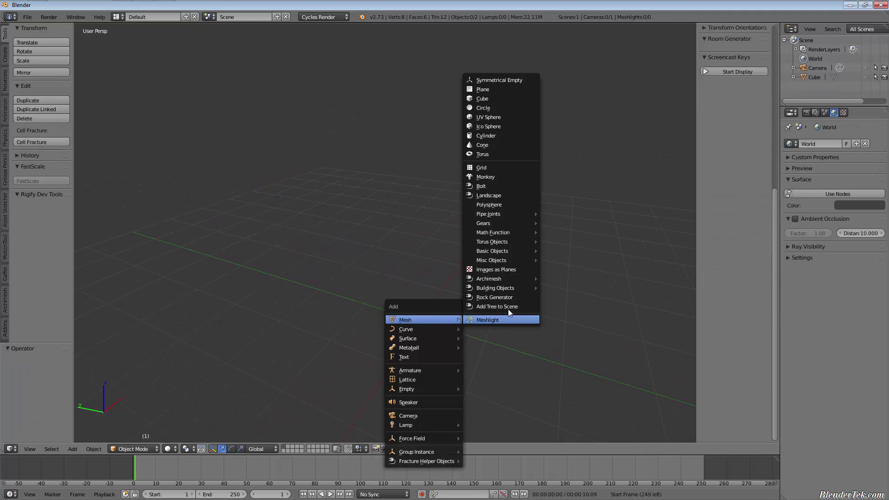
pyautogui.moveTo(514, 276)
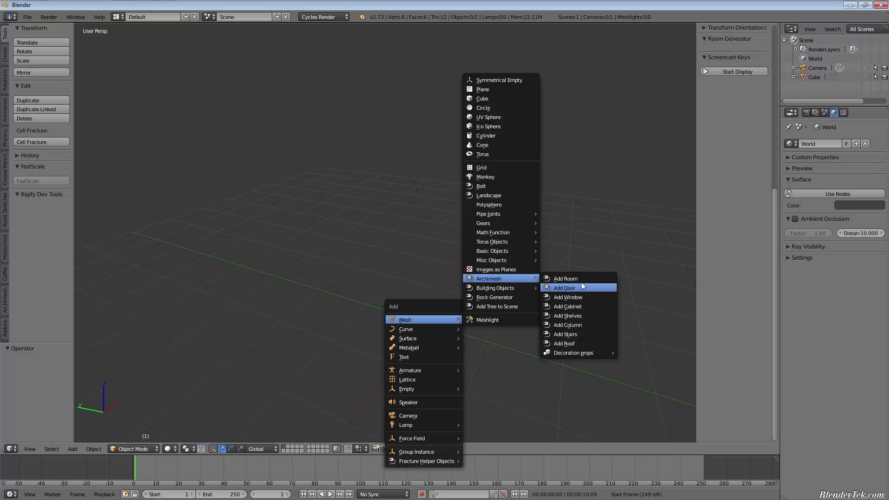
pyautogui.click(593, 340)
pyautogui.moveTo(443, 282); pyautogui.dragTo(370, 309, button='middle')
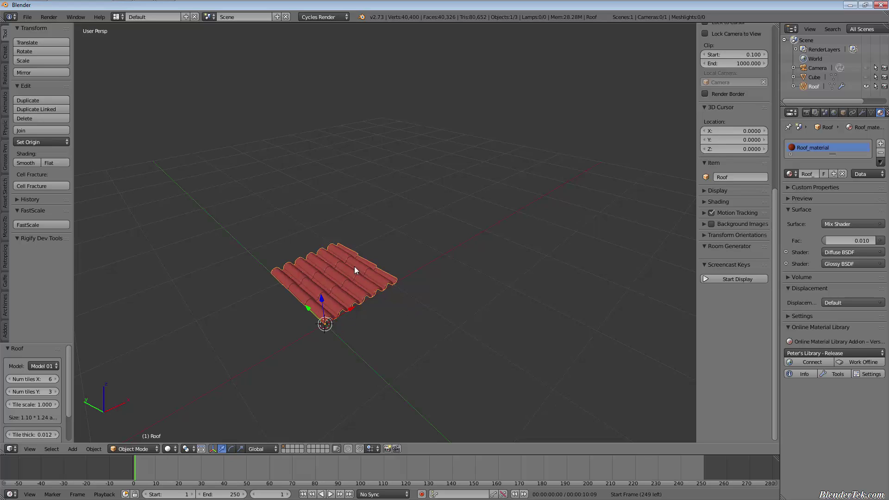
pyautogui.press('F6')
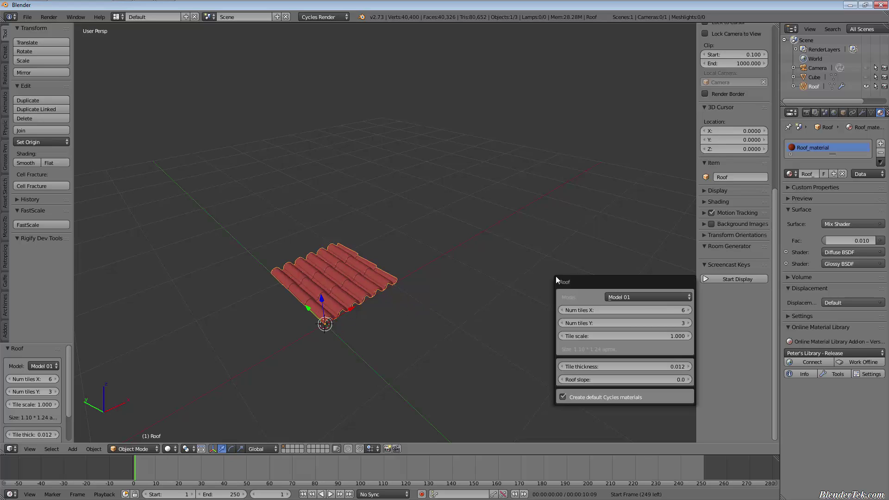
# - Switch the roof to Model 04 and view its tiles from another angle
pyautogui.click(660, 297)
pyautogui.click(648, 252)
pyautogui.moveTo(361, 300); pyautogui.dragTo(410, 264, button='middle')
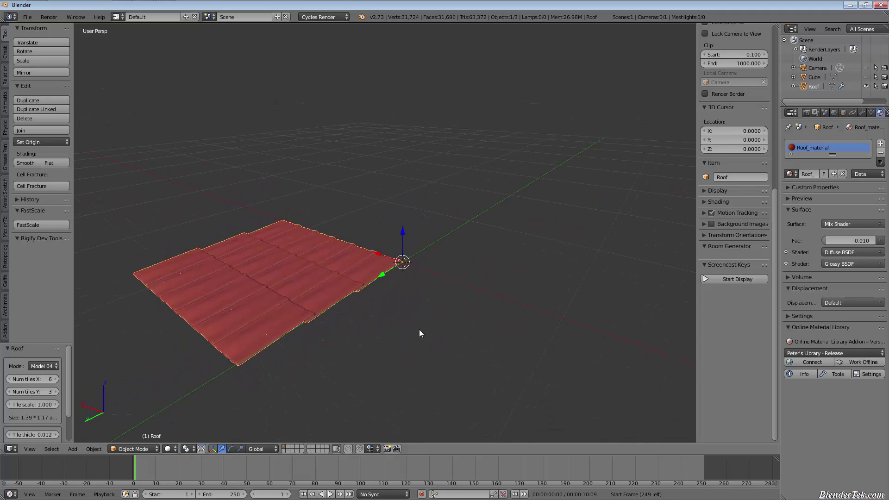
pyautogui.moveTo(421, 333); pyautogui.dragTo(542, 357, button='middle')
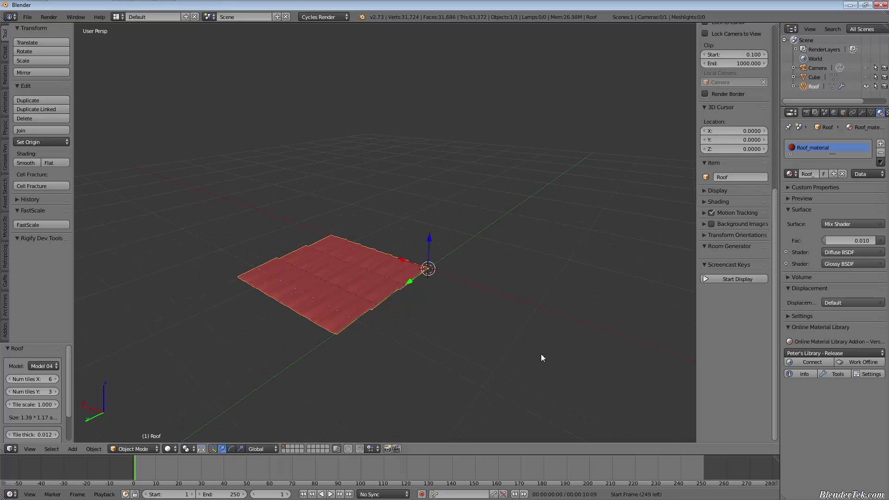
pyautogui.moveTo(553, 322); pyautogui.dragTo(555, 316, button='middle')
# - Adjust the roof's tile counts in X and Y, its tile scale, tile thickness and roof slope
pyautogui.press('F6')
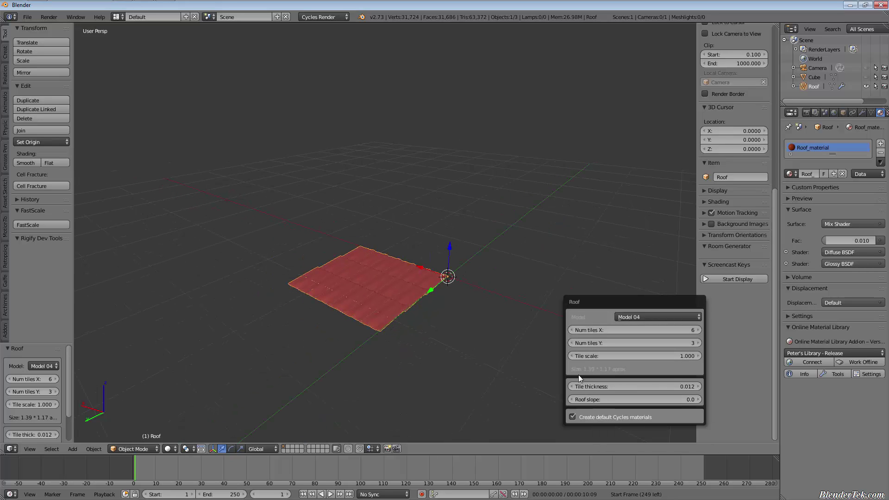
pyautogui.moveTo(604, 328); pyautogui.dragTo(631, 356)
pyautogui.moveTo(609, 386); pyautogui.dragTo(624, 399)
pyautogui.moveTo(623, 399); pyautogui.dragTo(627, 399)
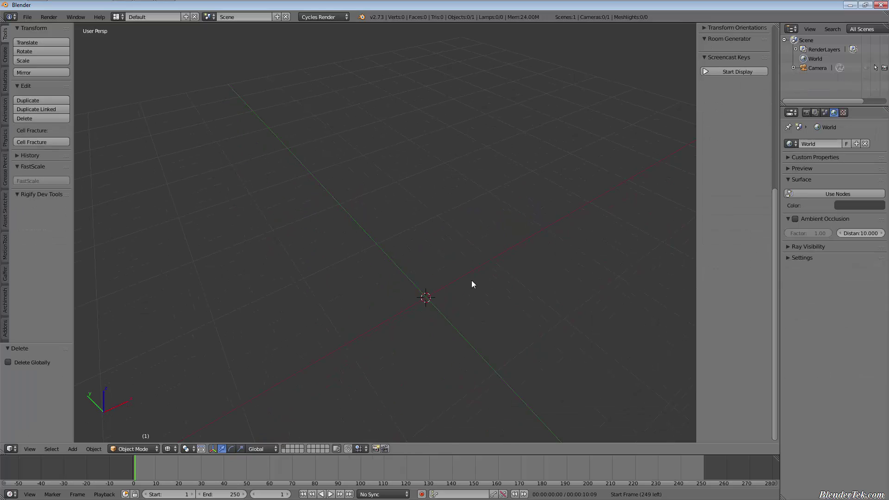
# - Add the Archimesh books decoration prop and display it with solid shading
pyautogui.hotkey('shift', 'a')
pyautogui.moveTo(474, 279)
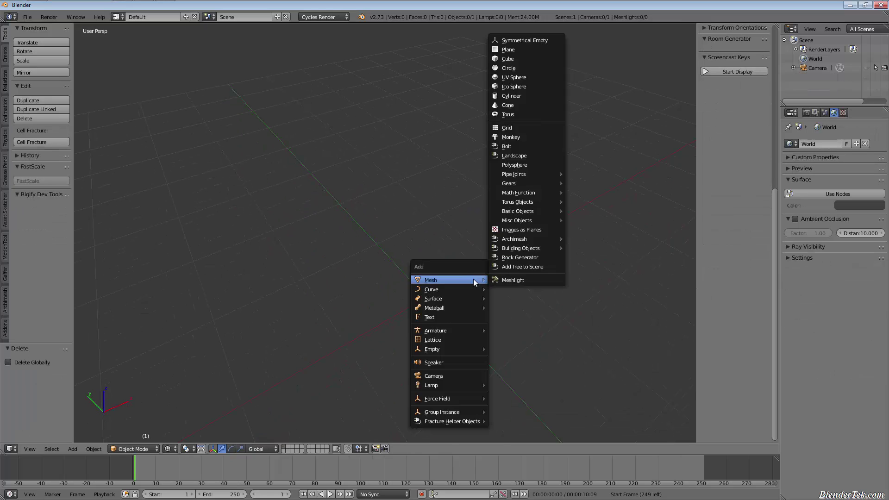
pyautogui.moveTo(529, 237)
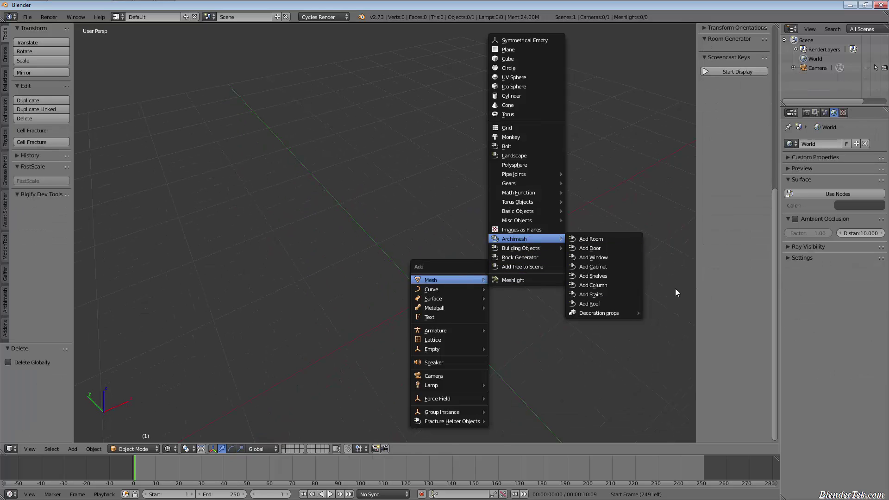
pyautogui.moveTo(626, 313)
pyautogui.click(672, 313)
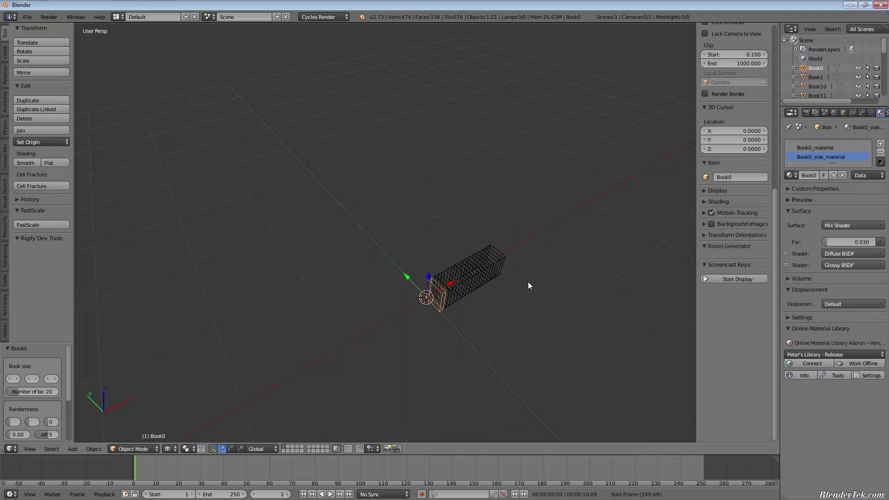
pyautogui.press('z')
pyautogui.moveTo(420, 310); pyautogui.dragTo(419, 298, button='middle')
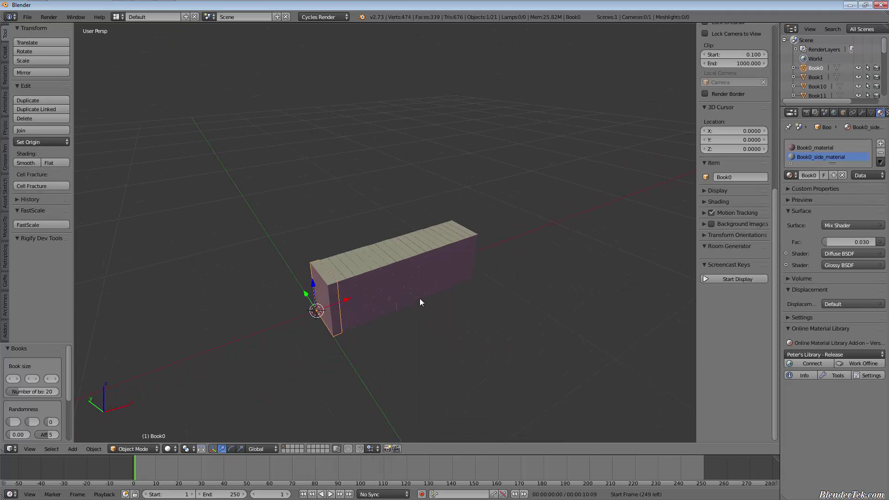
# - Set the books' width to 0.045 and depth to 0.130, with randomness X 0.999, Y 0.037, Z 0.024 and affinity 10
pyautogui.press('F6')
pyautogui.moveTo(598, 329); pyautogui.dragTo(577, 329)
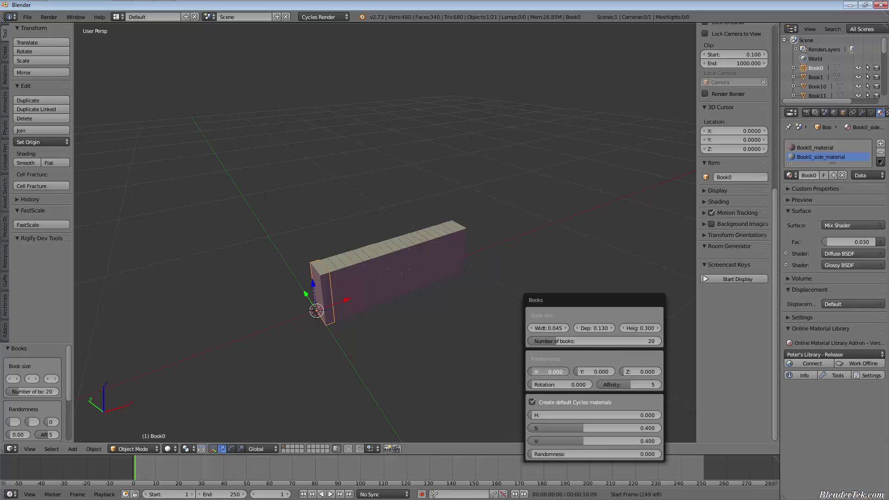
pyautogui.moveTo(549, 372); pyautogui.dragTo(578, 385)
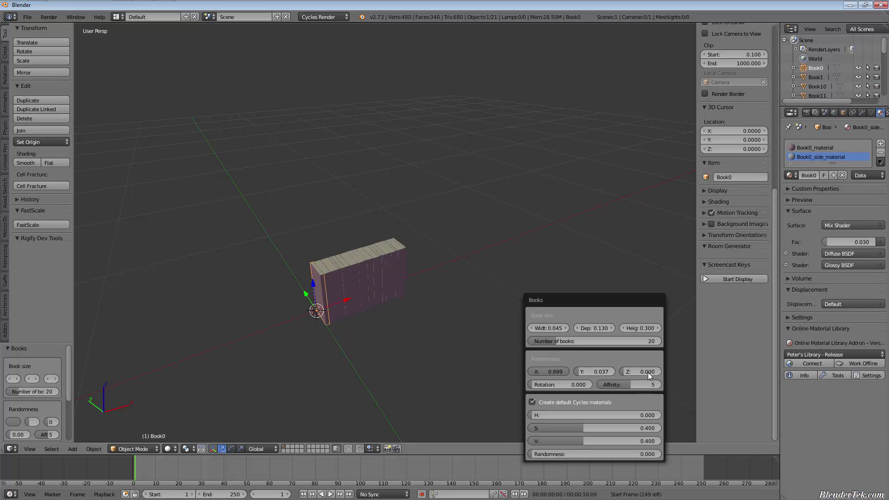
pyautogui.moveTo(644, 371); pyautogui.dragTo(675, 392)
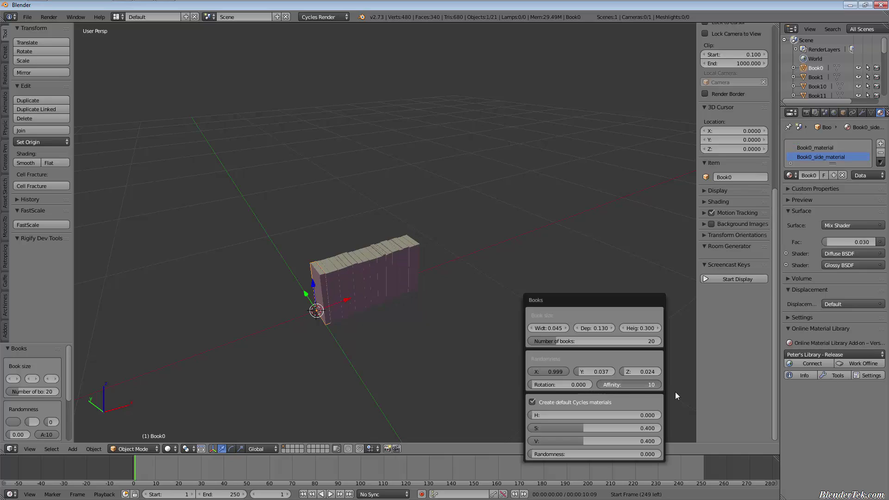
# - Set the books' rotation randomness to 1.000 and their material colour to H 0.629, S 0.586, V 0.625 with randomness 1.000
pyautogui.click(542, 388)
pyautogui.moveTo(543, 389); pyautogui.dragTo(629, 396)
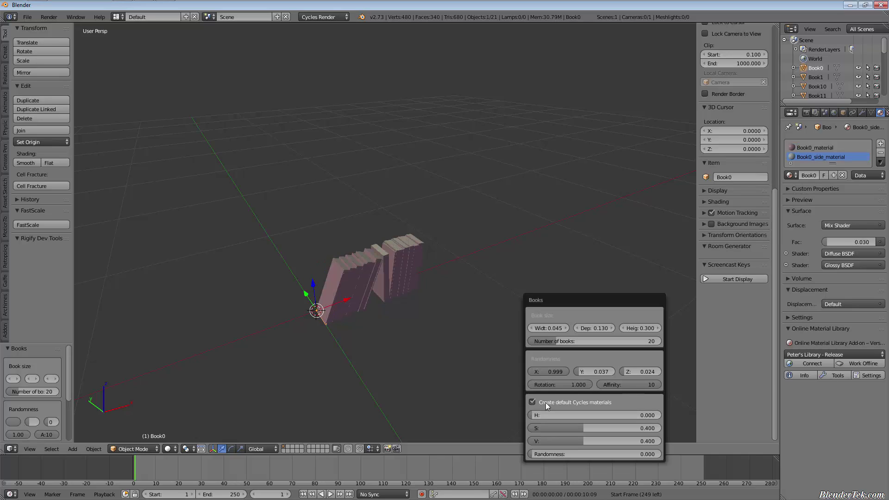
pyautogui.moveTo(546, 410); pyautogui.dragTo(617, 443)
pyautogui.moveTo(548, 453); pyautogui.dragTo(685, 466)
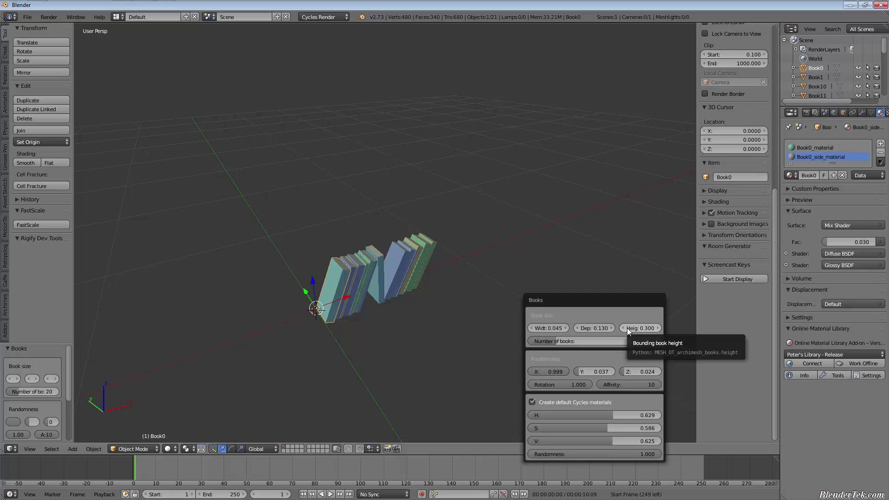
# - Examine the books' tilt, spacing and cover colours up close and from several angles
pyautogui.scroll(6, 342, 287)
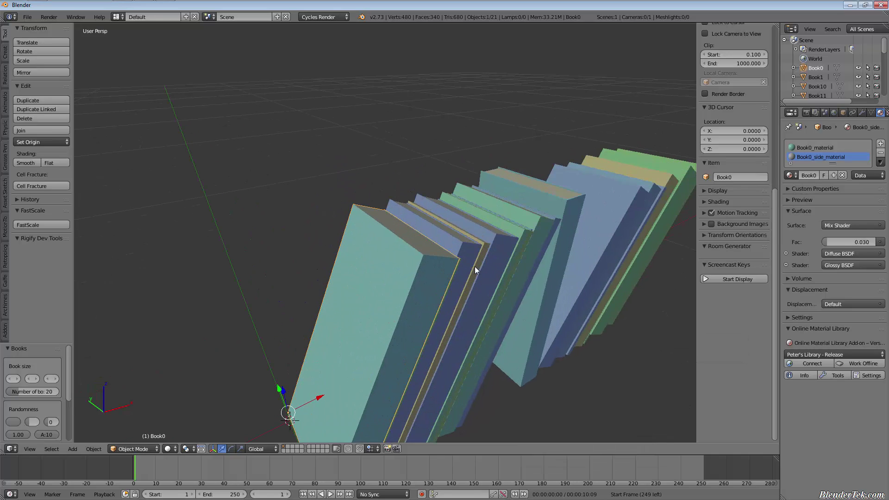
pyautogui.moveTo(474, 266); pyautogui.dragTo(487, 324, button='middle')
pyautogui.scroll(-6, 424, 308)
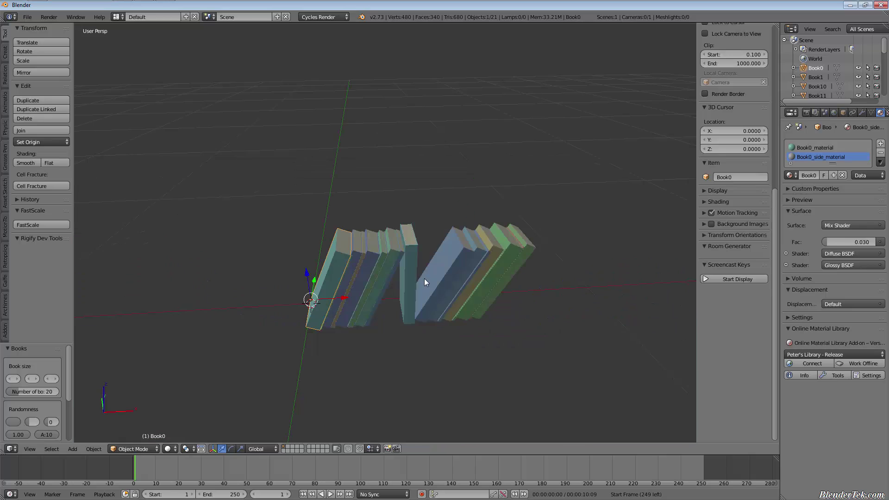
pyautogui.moveTo(424, 279); pyautogui.dragTo(452, 334, button='middle')
pyautogui.scroll(2, 450, 292)
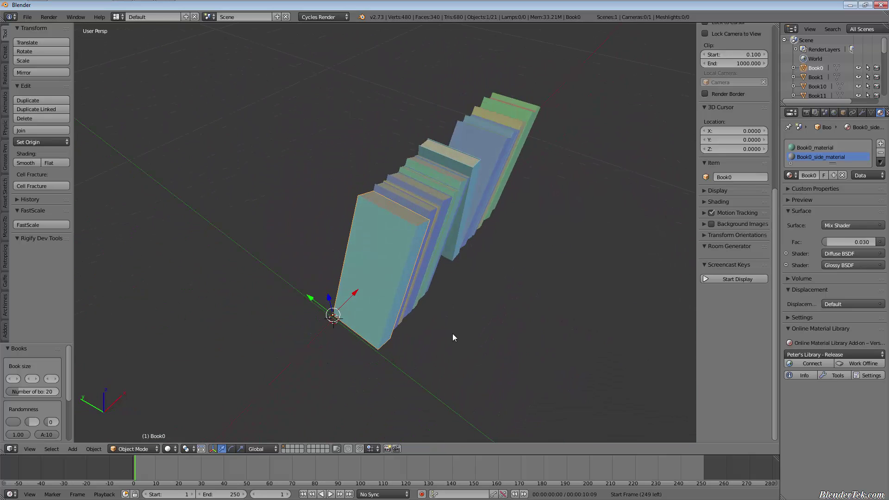
pyautogui.scroll(3, 391, 241)
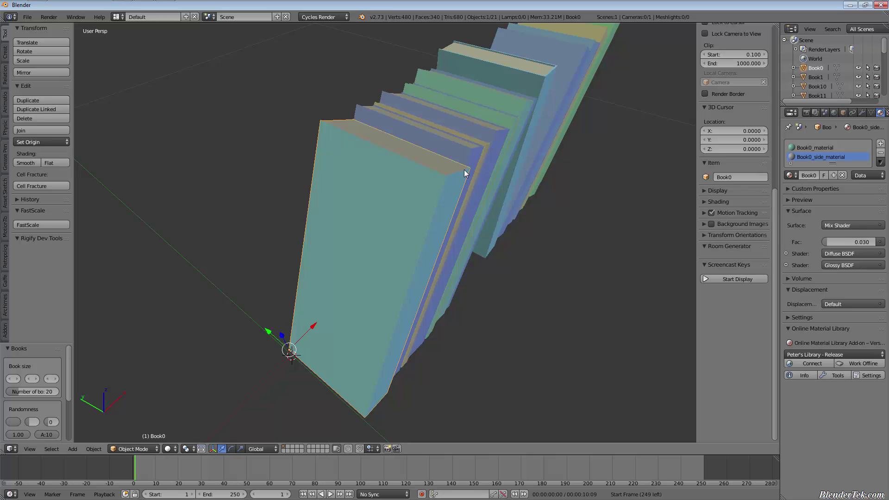
pyautogui.scroll(-3, 479, 254)
pyautogui.moveTo(480, 254); pyautogui.dragTo(368, 276, button='middle')
pyautogui.scroll(-4, 433, 324)
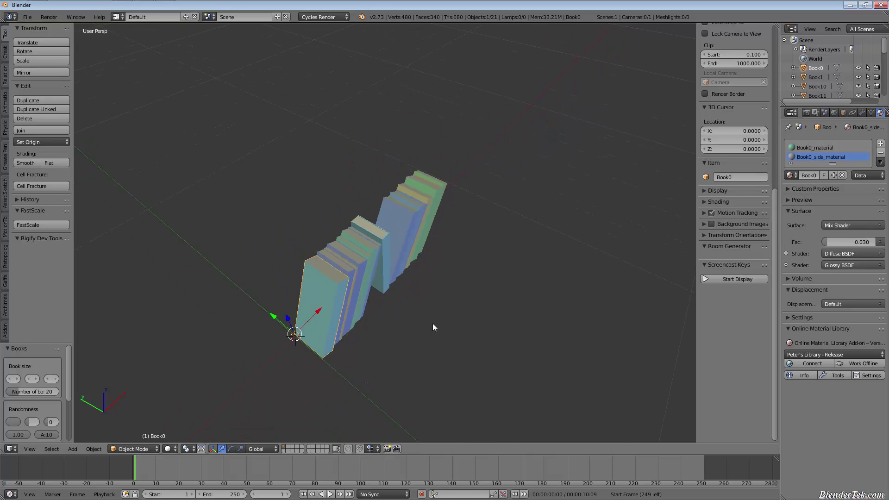
# - Delete all the books and add the Archimesh lamp decoration prop
pyautogui.scroll(-3, 482, 358)
pyautogui.moveTo(481, 359)
pyautogui.mouseDown(button='middle')
pyautogui.moveTo(455, 329)
pyautogui.moveTo(485, 344)
pyautogui.mouseUp(button='middle')
pyautogui.press('a')
pyautogui.press('a')
pyautogui.press('Delete')
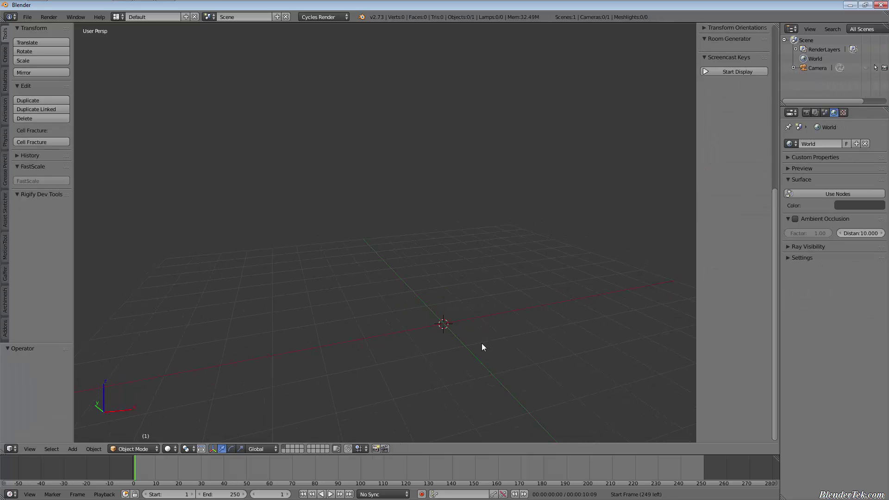
pyautogui.hotkey('shift', 'a')
pyautogui.moveTo(547, 275)
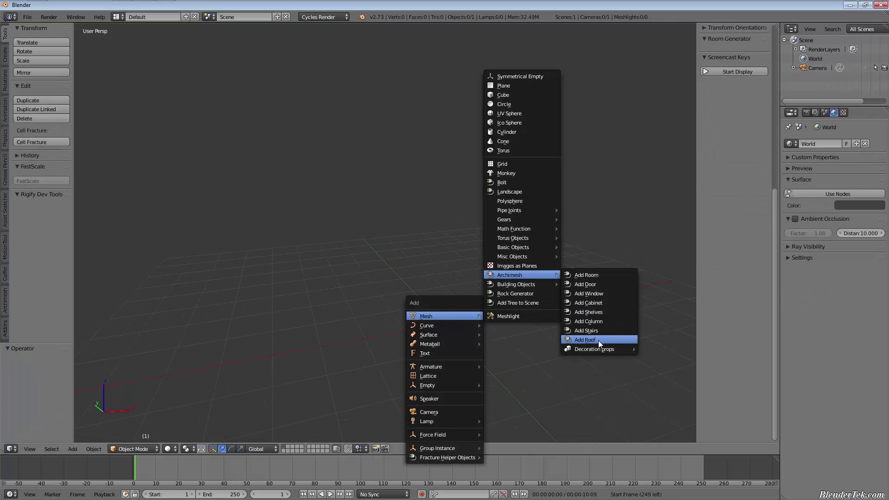
pyautogui.moveTo(600, 348)
pyautogui.click(663, 359)
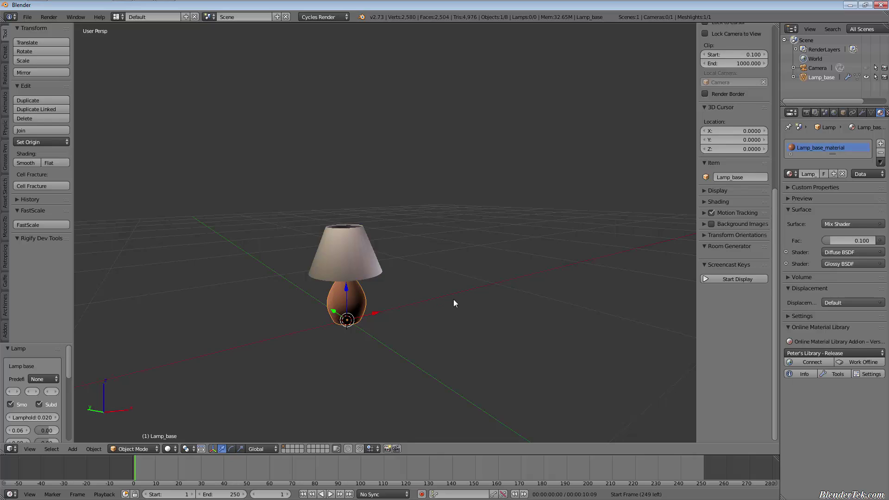
# - Try the Sphere, Pear, Vase and Rectangular predefined shapes for the lamp base, and settle on Sphere
pyautogui.press('F6')
pyautogui.click(567, 244)
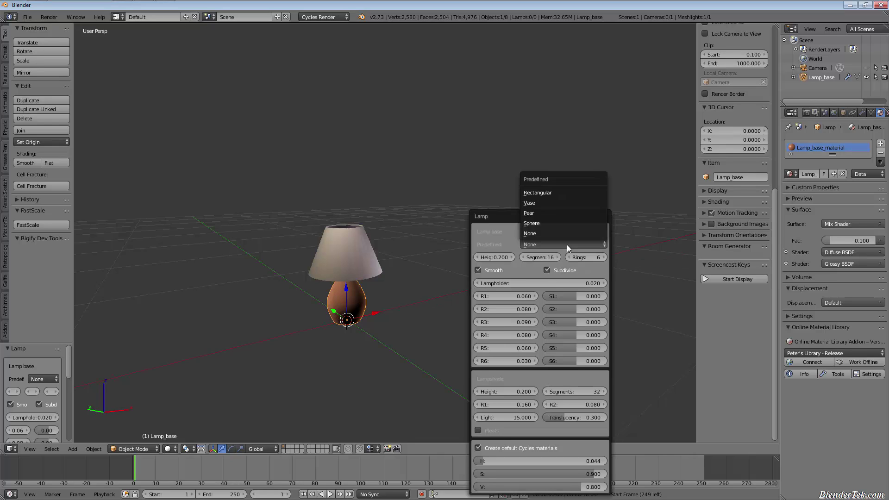
pyautogui.click(556, 223)
pyautogui.click(558, 245)
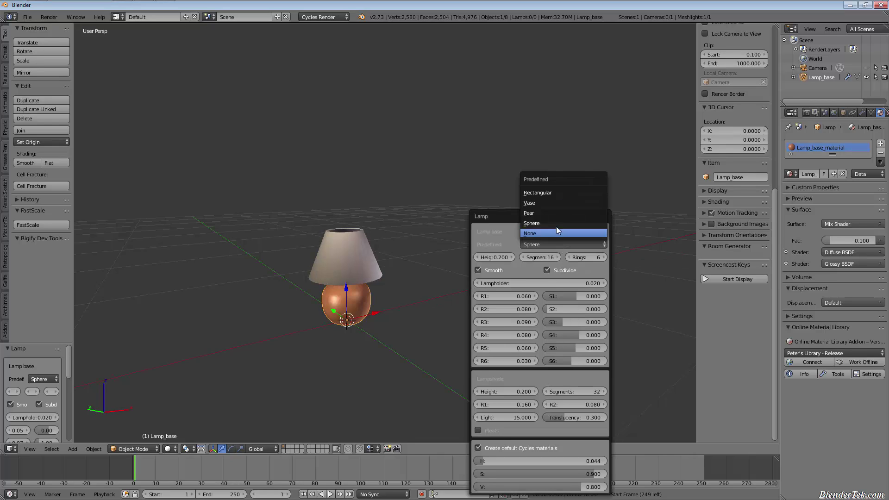
pyautogui.click(553, 214)
pyautogui.click(546, 244)
pyautogui.click(556, 204)
pyautogui.click(561, 244)
pyautogui.click(565, 199)
pyautogui.click(557, 245)
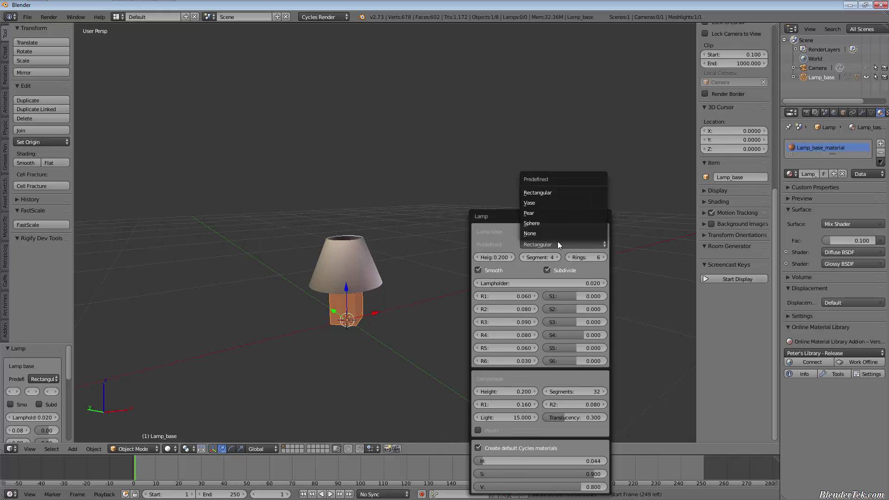
pyautogui.click(579, 236)
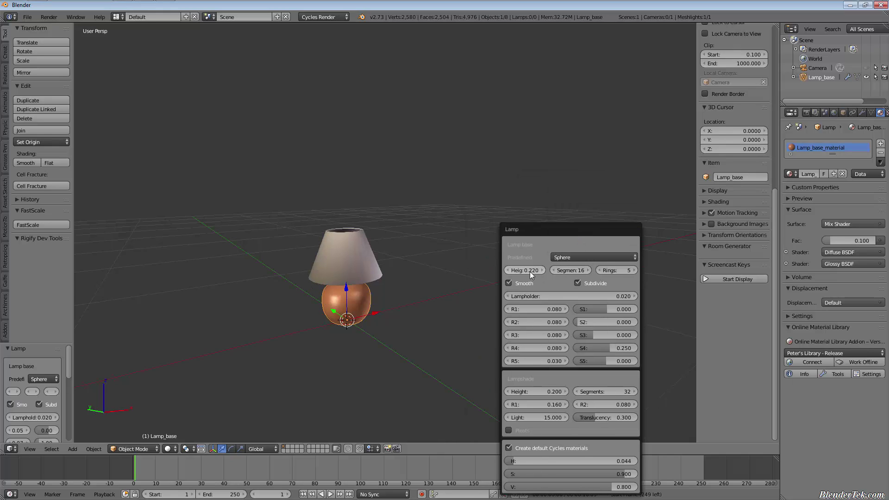
# - Set the lamp base's height to 0.610 and rings to 7, and turn off Smooth
pyautogui.moveTo(530, 271); pyautogui.dragTo(548, 276)
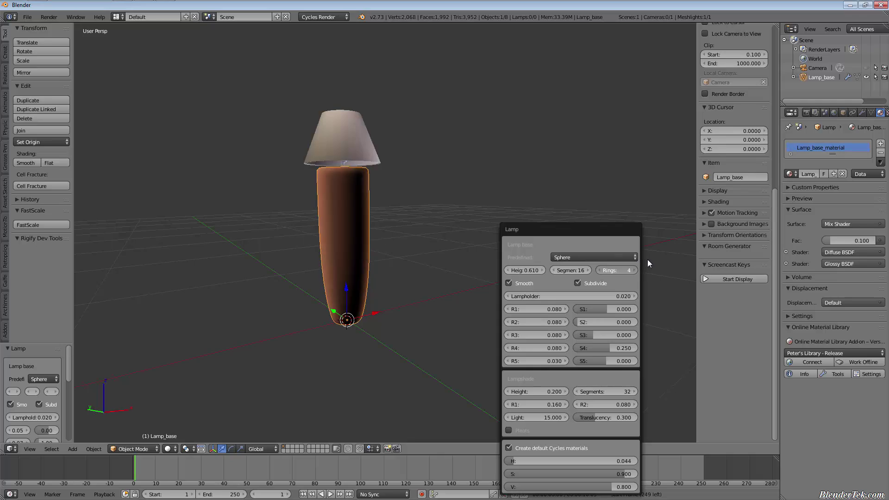
pyautogui.moveTo(647, 260); pyautogui.dragTo(662, 257)
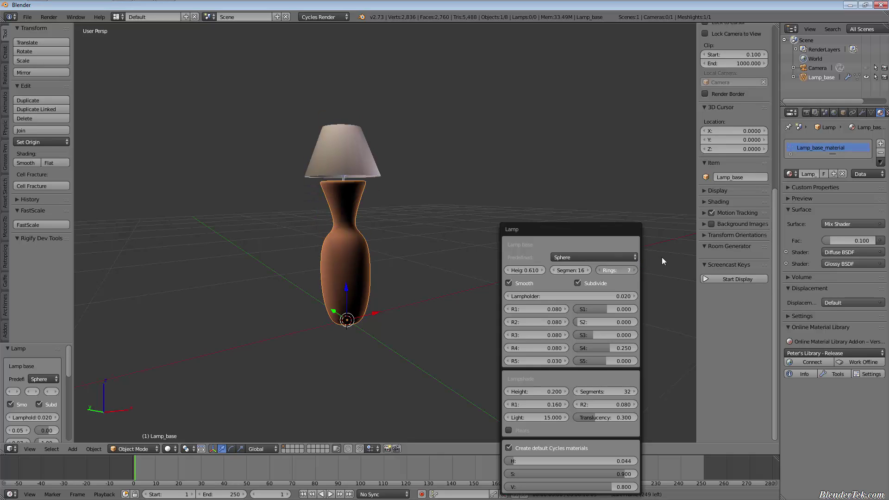
pyautogui.click(523, 282)
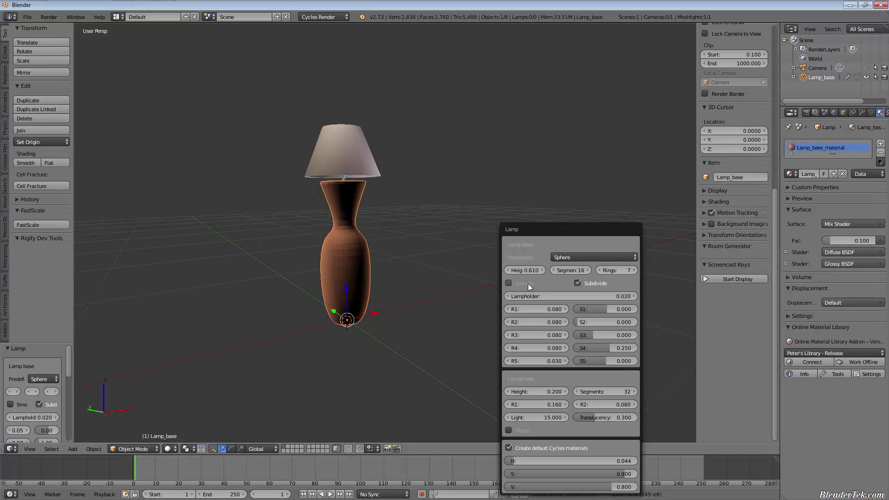
# - Set the base's segments to 57, lampholder to 0.170, R1–R5 to 0.230, 0.220, 0.350, 0.200, 0.550, and S1–S5 to 0.015, -0.450, -0.410, -0.354, 0.115
pyautogui.moveTo(572, 274)
pyautogui.mouseDown()
pyautogui.moveTo(551, 266)
pyautogui.moveTo(582, 261)
pyautogui.moveTo(535, 262)
pyautogui.moveTo(571, 268)
pyautogui.mouseUp()
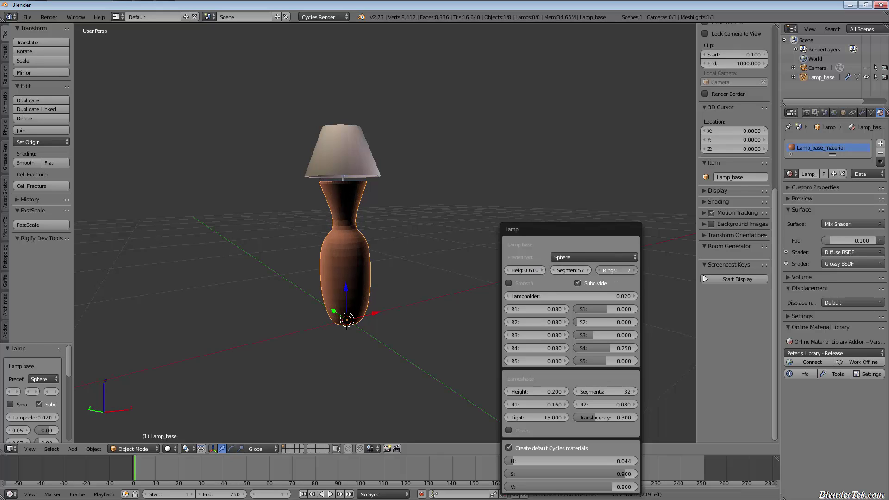
pyautogui.moveTo(630, 271)
pyautogui.mouseDown()
pyautogui.moveTo(671, 274)
pyautogui.moveTo(607, 278)
pyautogui.moveTo(618, 274)
pyautogui.mouseUp()
pyautogui.moveTo(556, 296)
pyautogui.mouseDown()
pyautogui.moveTo(594, 298)
pyautogui.moveTo(546, 308)
pyautogui.mouseUp()
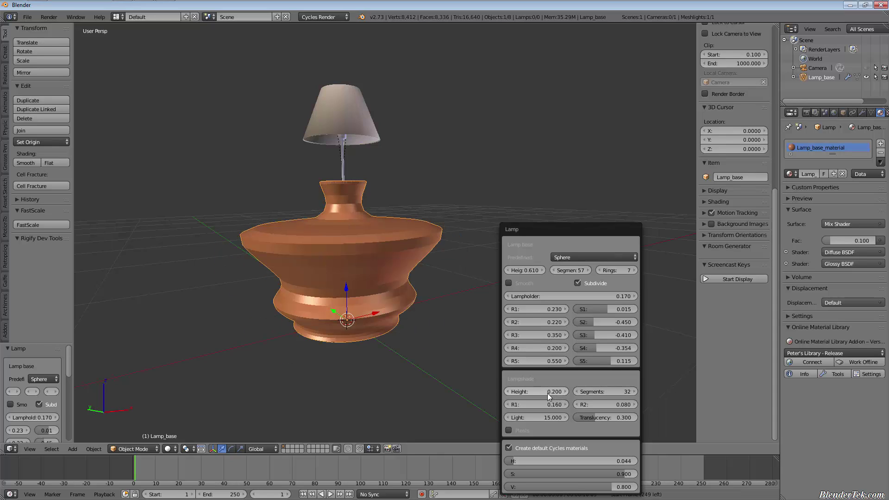
# - Set the lampshade's height to 0.230, its segments to 7 and its light strength to 103.260
pyautogui.moveTo(547, 393)
pyautogui.mouseDown()
pyautogui.moveTo(649, 392)
pyautogui.moveTo(548, 387)
pyautogui.moveTo(568, 401)
pyautogui.moveTo(537, 404)
pyautogui.mouseUp()
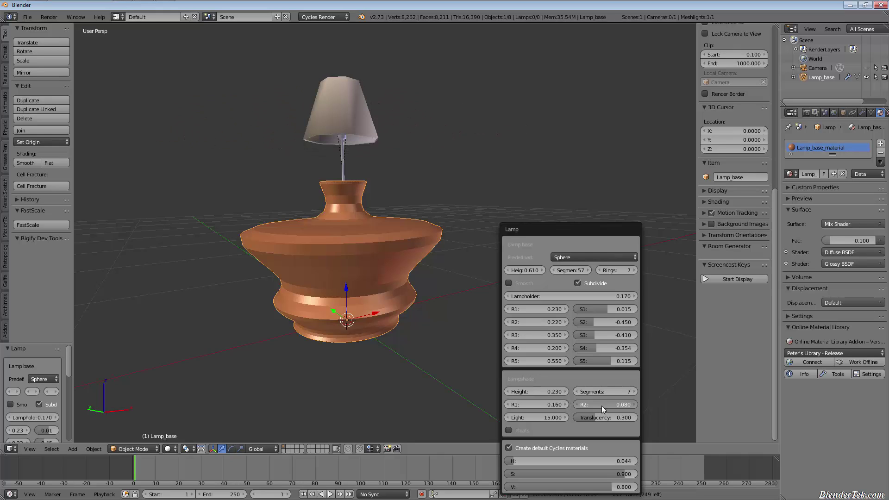
pyautogui.moveTo(605, 405); pyautogui.dragTo(510, 422)
pyautogui.click(568, 416)
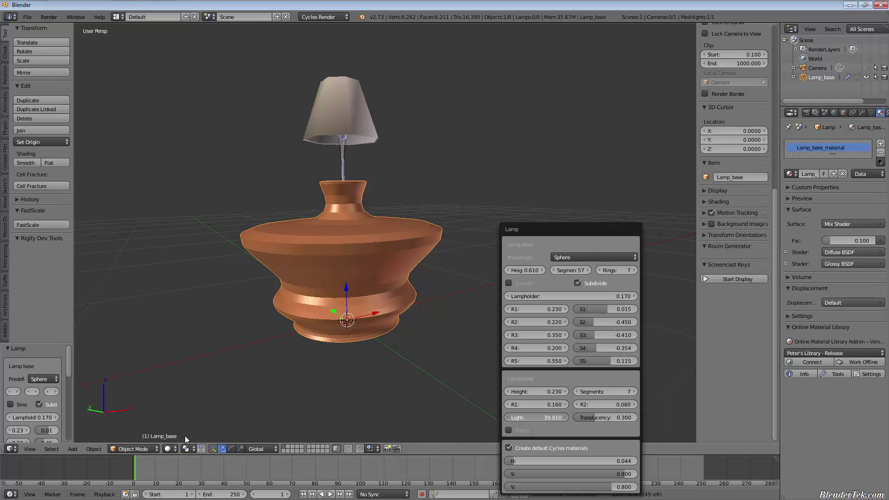
pyautogui.moveTo(185, 435); pyautogui.dragTo(288, 386)
pyautogui.moveTo(846, 440); pyautogui.dragTo(50, 454)
pyautogui.moveTo(99, 437); pyautogui.dragTo(111, 437)
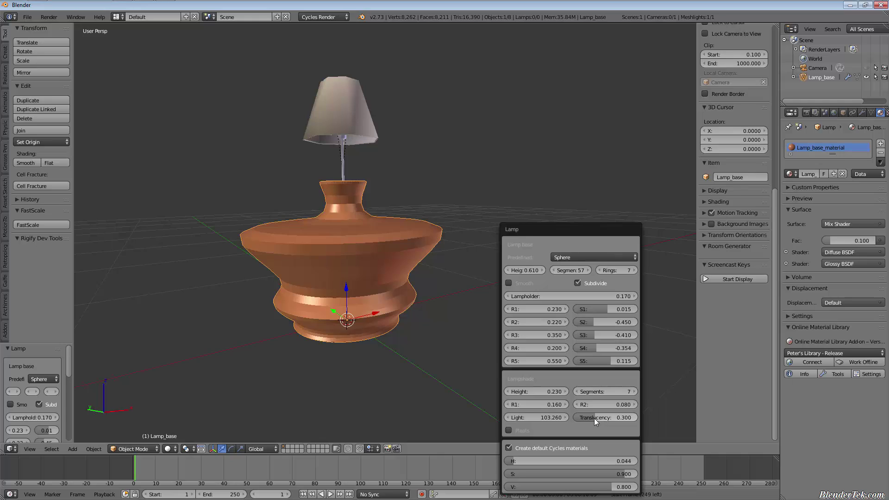
# - Enable Pleats on the lampshade and set its segments to 34
pyautogui.moveTo(593, 418); pyautogui.dragTo(635, 419)
pyautogui.moveTo(576, 421); pyautogui.dragTo(579, 392)
pyautogui.press('Escape')
pyautogui.click(530, 429)
pyautogui.scroll(5, 368, 109)
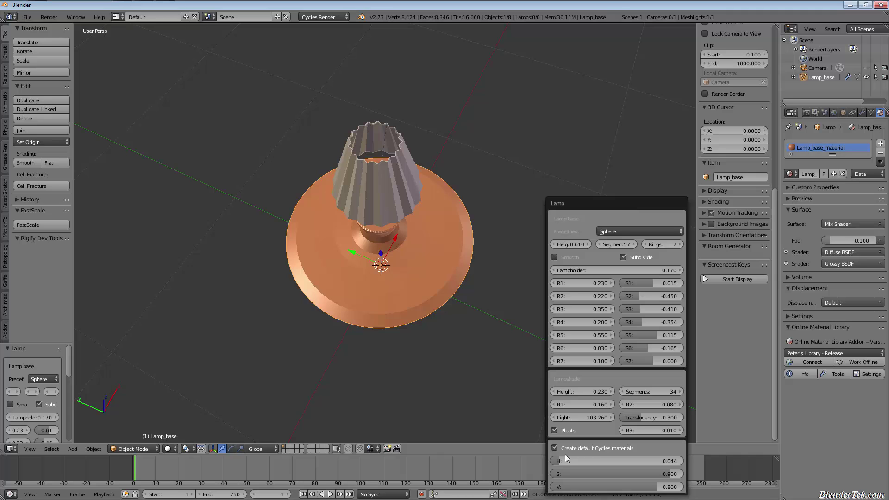
# - Shift the lamp base material's hue to green and preview the lamp with Rendered viewport shading
pyautogui.moveTo(565, 457); pyautogui.dragTo(589, 465)
pyautogui.moveTo(489, 330); pyautogui.dragTo(487, 355, button='middle')
pyautogui.click(168, 449)
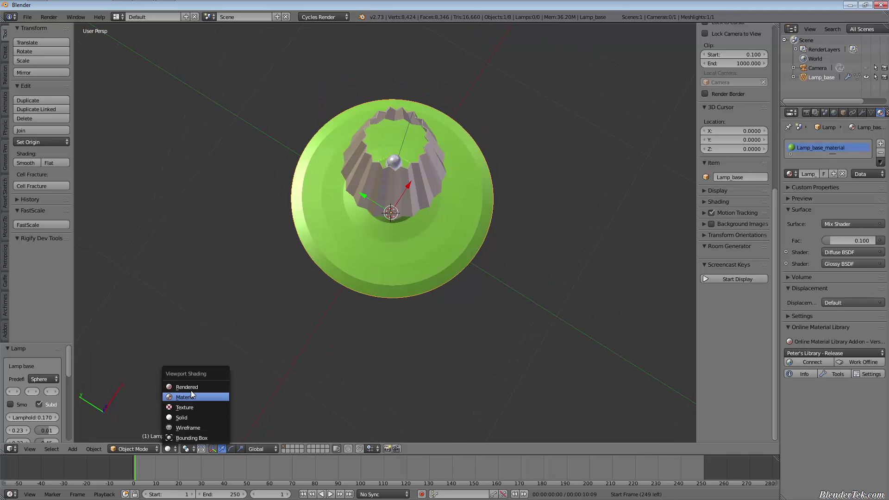
pyautogui.click(188, 385)
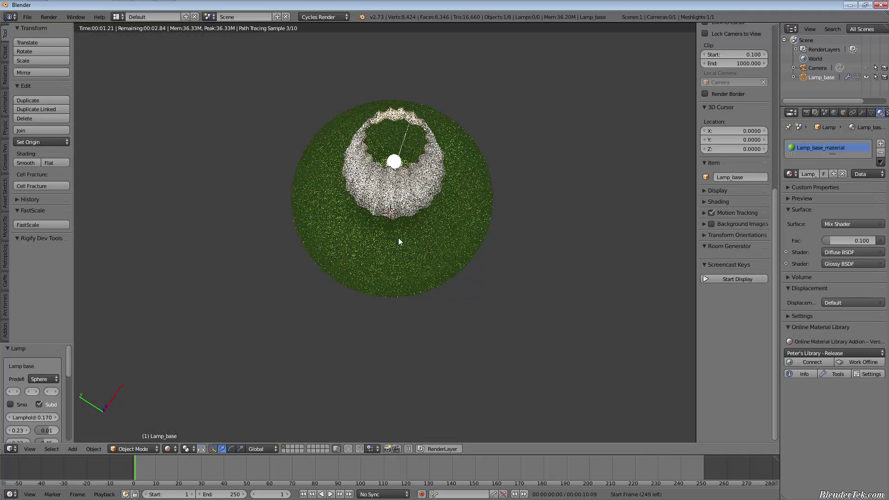
pyautogui.moveTo(374, 296); pyautogui.dragTo(406, 227, button='middle')
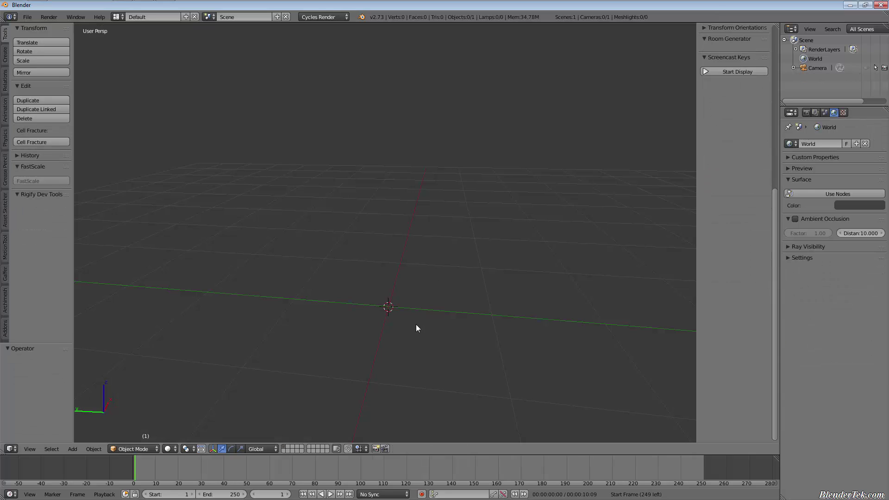
# - Add Archimesh roller curtains from the decoration props and adjust their width
pyautogui.hotkey('shift', 'a')
pyautogui.moveTo(416, 320)
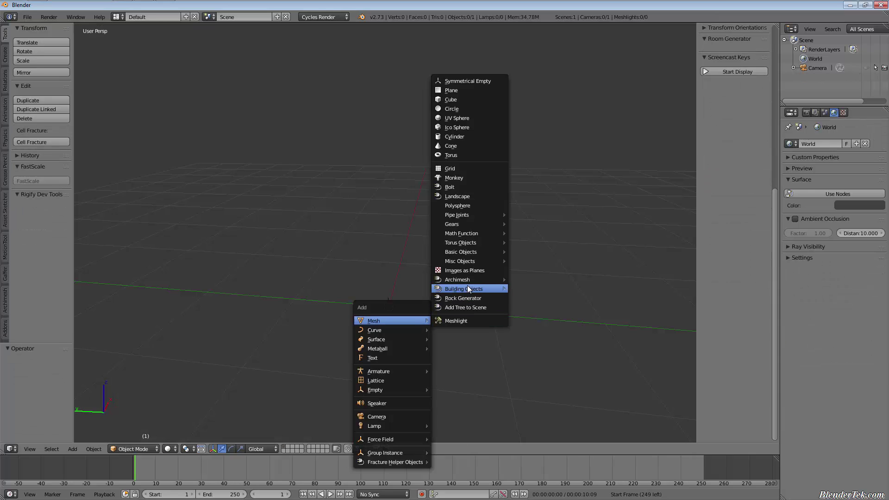
pyautogui.moveTo(471, 278)
pyautogui.moveTo(565, 354)
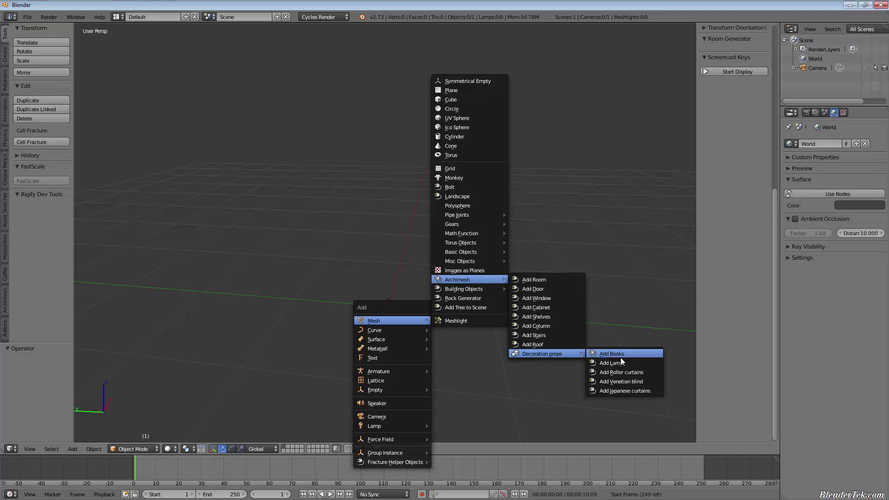
pyautogui.click(657, 369)
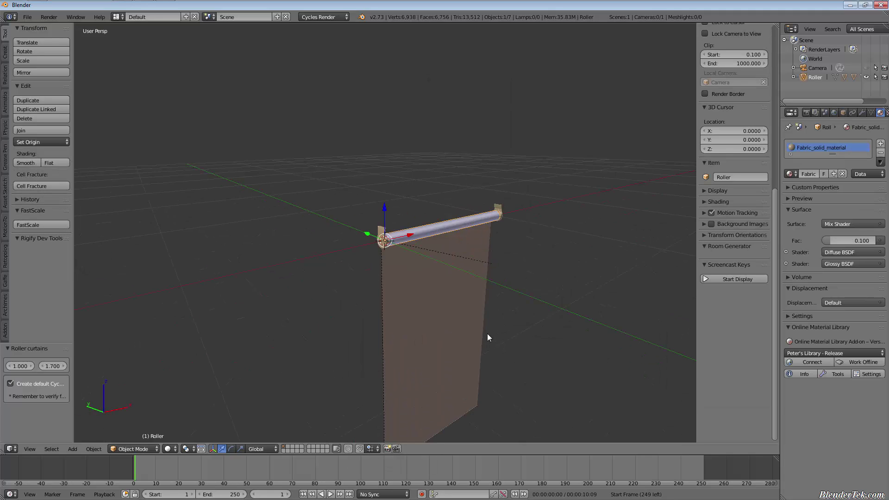
pyautogui.moveTo(487, 334); pyautogui.dragTo(526, 320, button='middle')
pyautogui.moveTo(579, 326); pyautogui.dragTo(480, 329, button='middle')
pyautogui.press('F6')
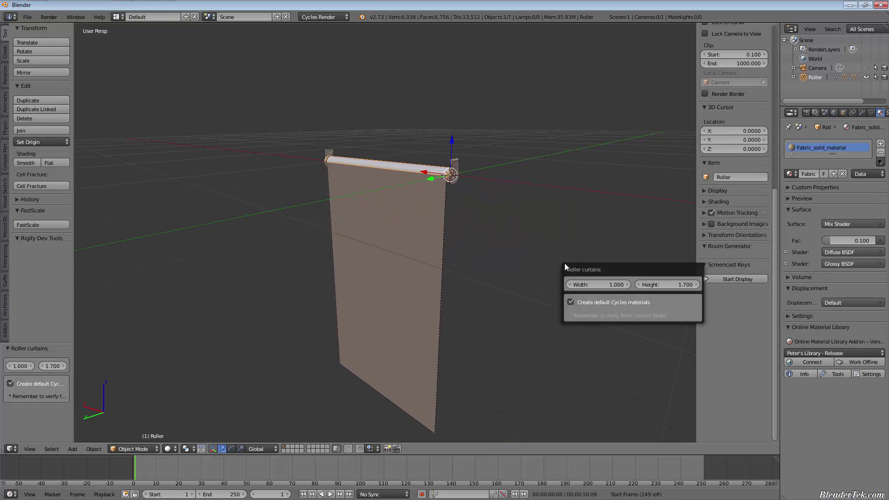
pyautogui.moveTo(598, 285); pyautogui.dragTo(641, 284)
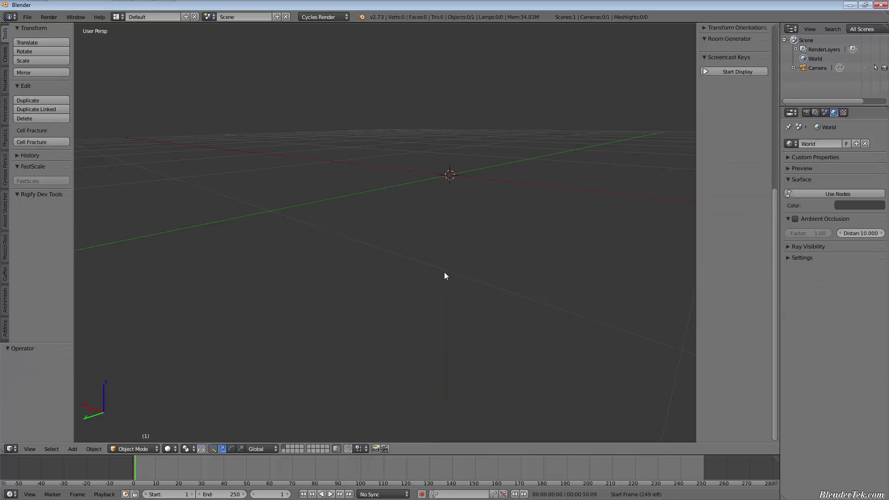
# - Add an Archimesh Venetian blind from the decoration props
pyautogui.hotkey('shift', 'a')
pyautogui.moveTo(454, 265)
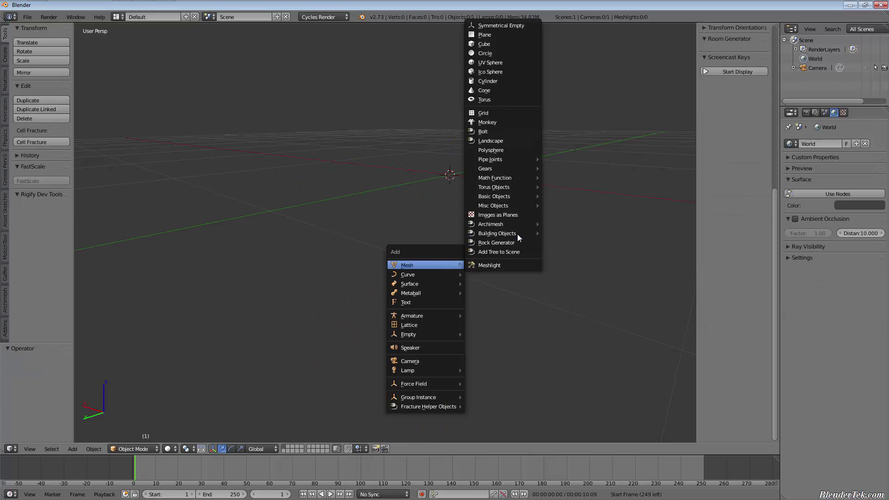
pyautogui.moveTo(519, 225)
pyautogui.moveTo(578, 298)
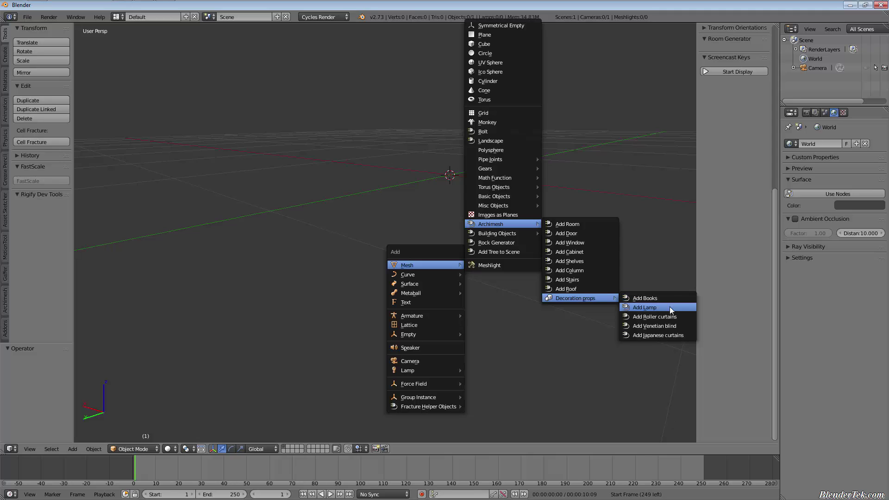
pyautogui.click(665, 327)
pyautogui.moveTo(592, 302); pyautogui.dragTo(490, 238, button='middle')
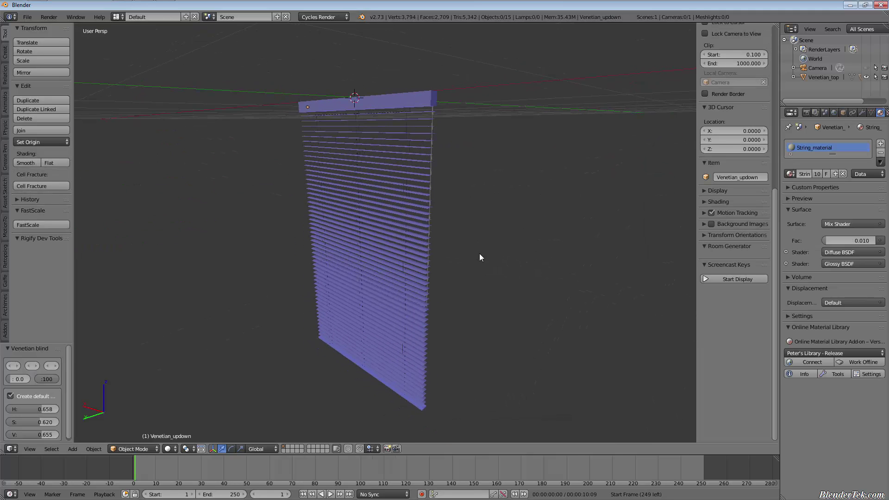
# - Set the Venetian blind's width to 1.240, height to 1.310 and extend to 72, and try out the slat angle
pyautogui.press('F6')
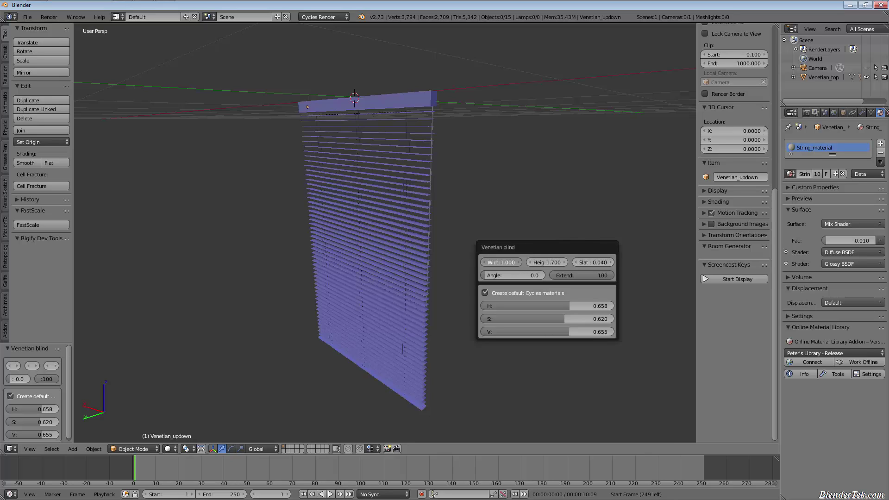
pyautogui.moveTo(502, 262); pyautogui.dragTo(597, 286)
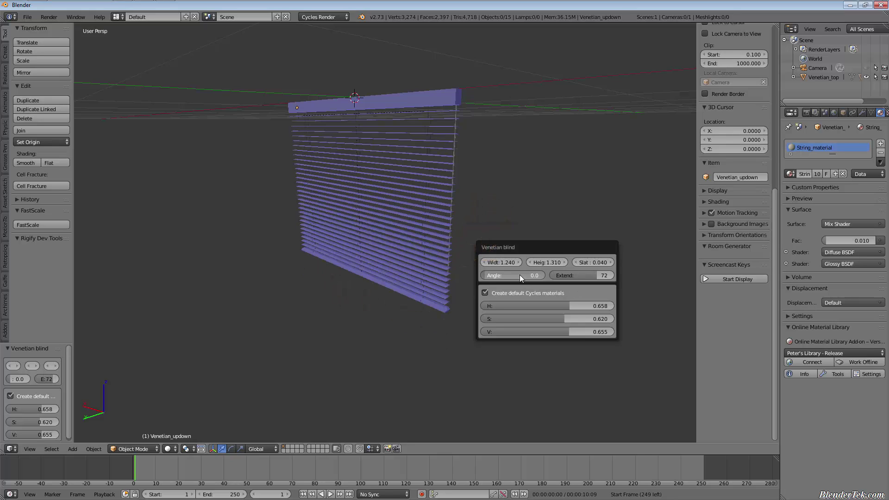
pyautogui.moveTo(520, 274); pyautogui.dragTo(495, 297)
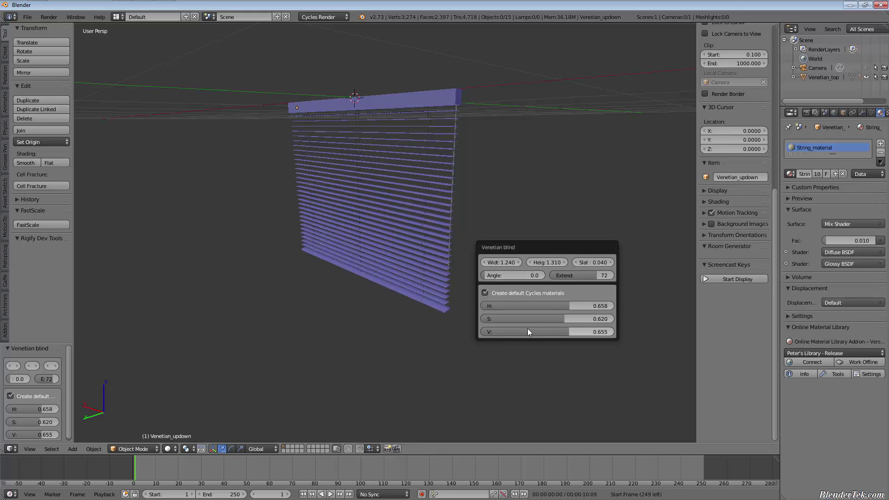
# - Undo the Venetian blind and add Archimesh Japanese curtains from the decoration props
pyautogui.hotkey('ctrl', 'z')
pyautogui.press('F5')
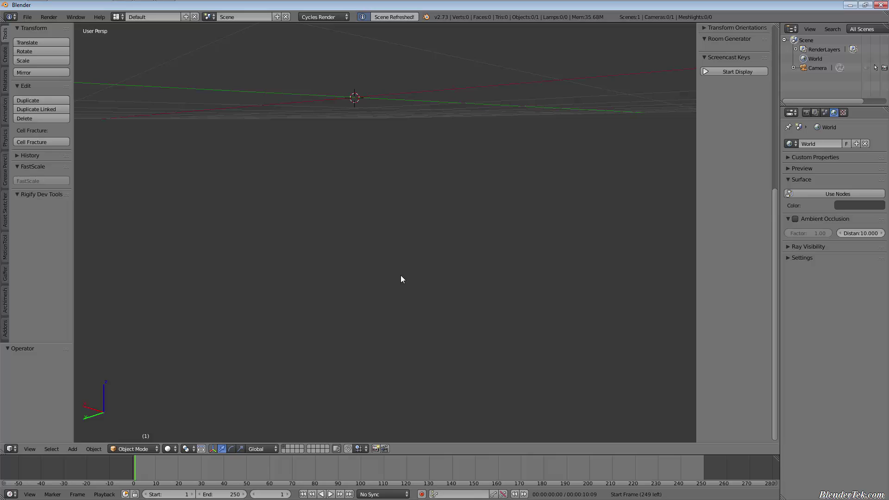
pyautogui.hotkey('shift', 'a')
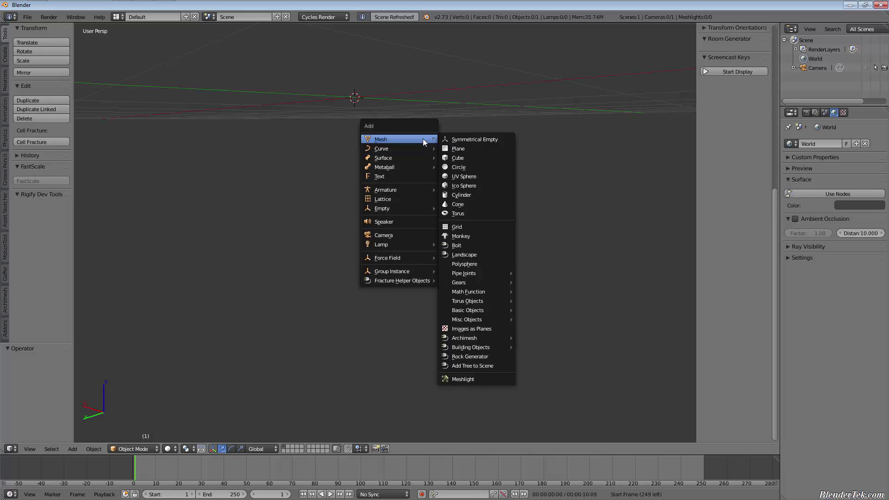
pyautogui.moveTo(393, 140)
pyautogui.moveTo(487, 338)
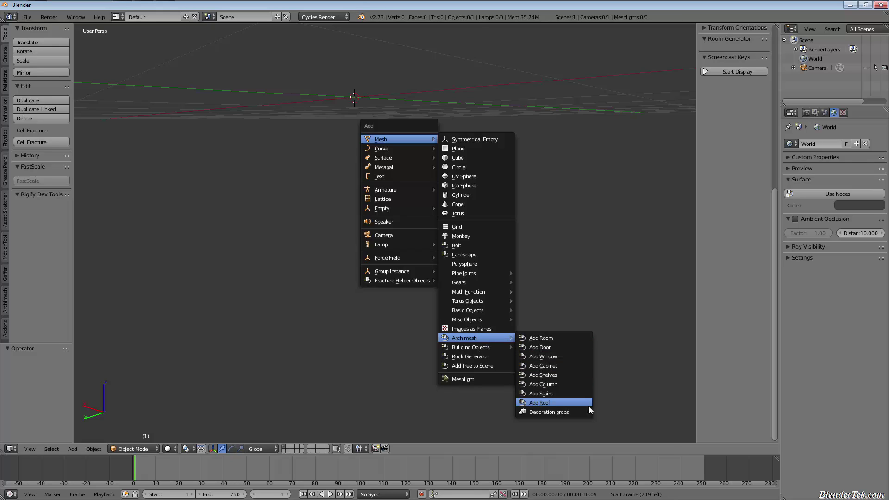
pyautogui.moveTo(584, 410)
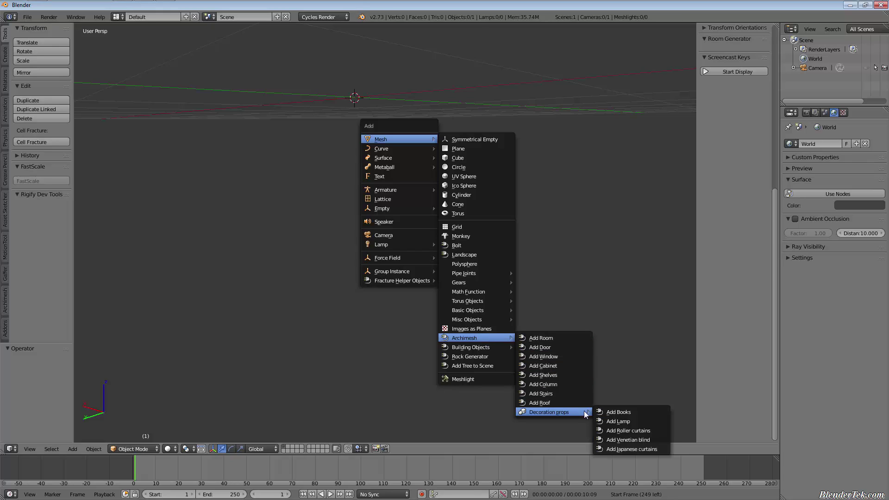
pyautogui.click(657, 448)
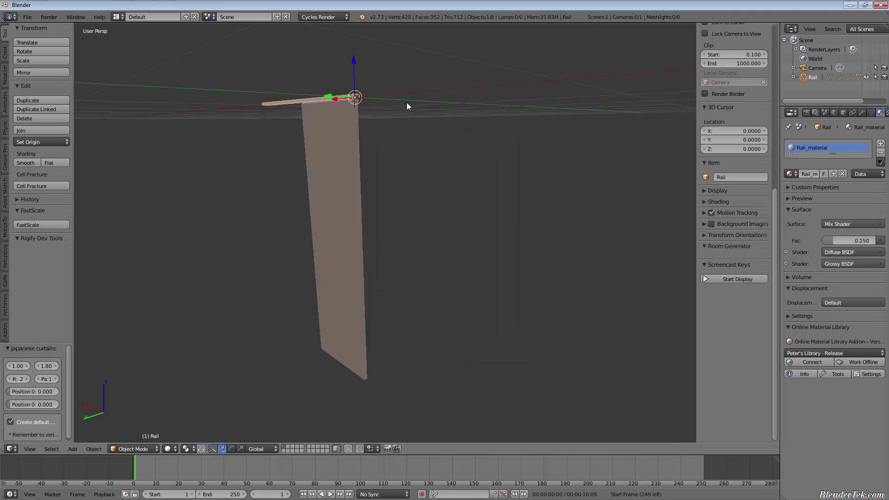
pyautogui.moveTo(406, 103); pyautogui.dragTo(584, 171, button='middle')
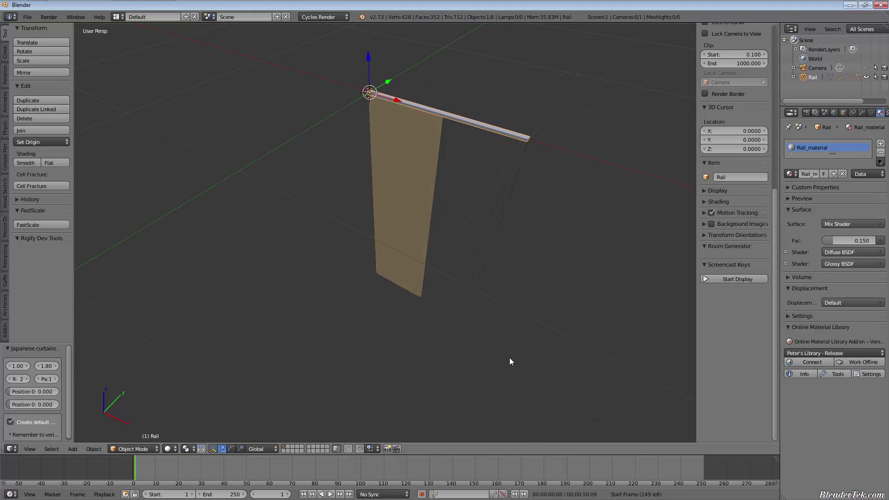
# - Set the Japanese curtains to width 0.670, height 1.470, 2 rails and 1 panel, with panel positions 0.186 and 0.761
pyautogui.press('F6')
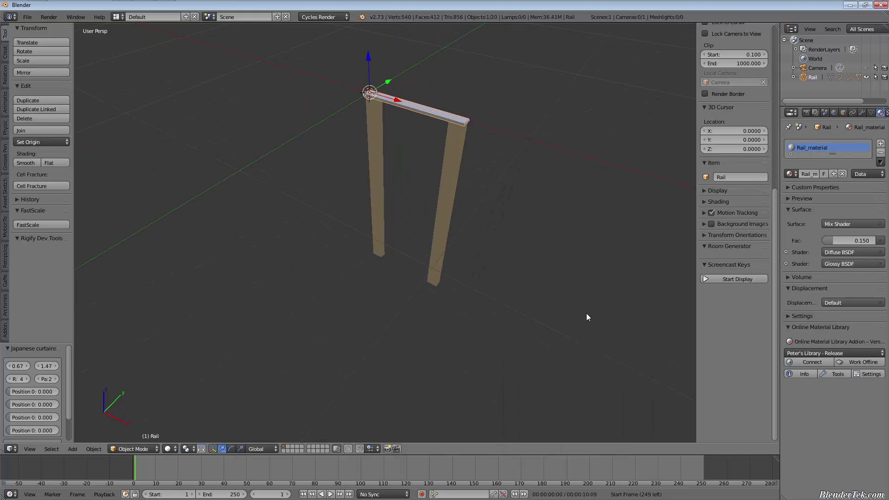
pyautogui.press('F6')
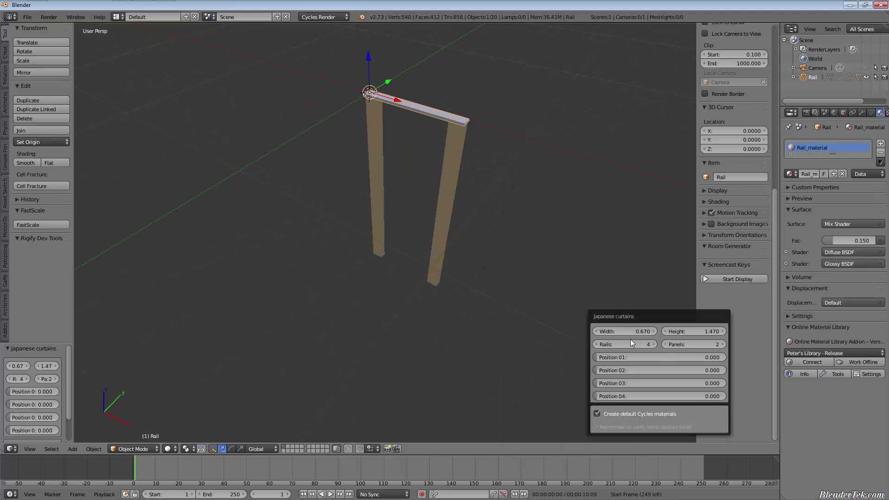
pyautogui.moveTo(630, 343); pyautogui.dragTo(602, 344)
pyautogui.moveTo(693, 344); pyautogui.dragTo(585, 327)
pyautogui.moveTo(620, 396); pyautogui.dragTo(645, 399)
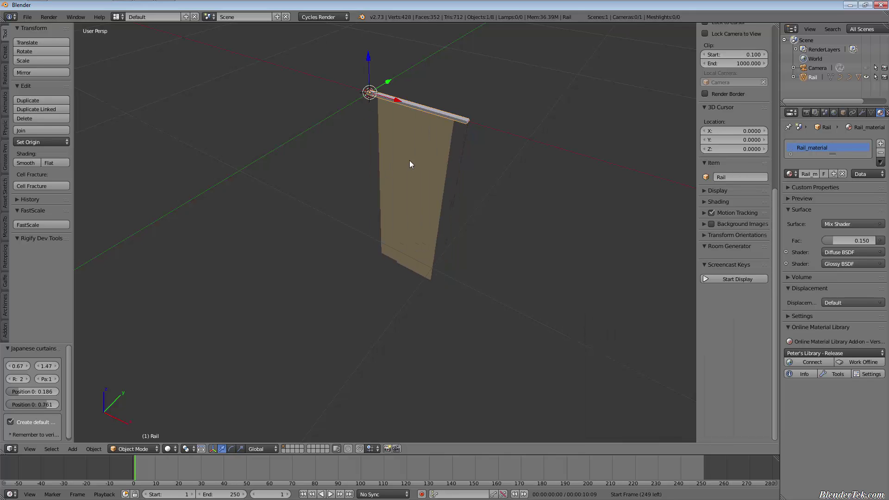
# - Examine the Japanese curtains in wireframe and solid shading, and select the Panel_1 fabric panel
pyautogui.moveTo(409, 160)
pyautogui.mouseDown(button='middle')
pyautogui.moveTo(442, 204)
pyautogui.moveTo(521, 189)
pyautogui.moveTo(358, 371)
pyautogui.moveTo(350, 327)
pyautogui.moveTo(248, 358)
pyautogui.moveTo(264, 415)
pyautogui.moveTo(290, 393)
pyautogui.moveTo(419, 367)
pyautogui.moveTo(388, 368)
pyautogui.moveTo(403, 369)
pyautogui.moveTo(396, 363)
pyautogui.moveTo(418, 325)
pyautogui.moveTo(487, 321)
pyautogui.moveTo(542, 333)
pyautogui.moveTo(398, 362)
pyautogui.moveTo(375, 351)
pyautogui.moveTo(366, 224)
pyautogui.mouseUp(button='middle')
pyautogui.press('z')
pyautogui.press('z')
pyautogui.keyDown('shift'); pyautogui.moveTo(424, 132); pyautogui.dragTo(372, 210, button='middle'); pyautogui.keyUp('shift')
pyautogui.rightClick(372, 210)
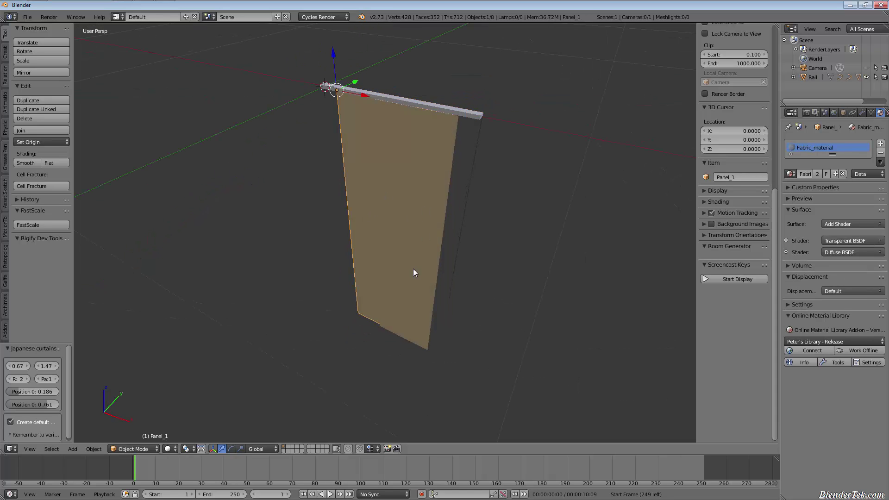
# - Look up the Archimesh entry among the mesh objects that can be added
pyautogui.hotkey('shift', 'a')
pyautogui.moveTo(511, 259)
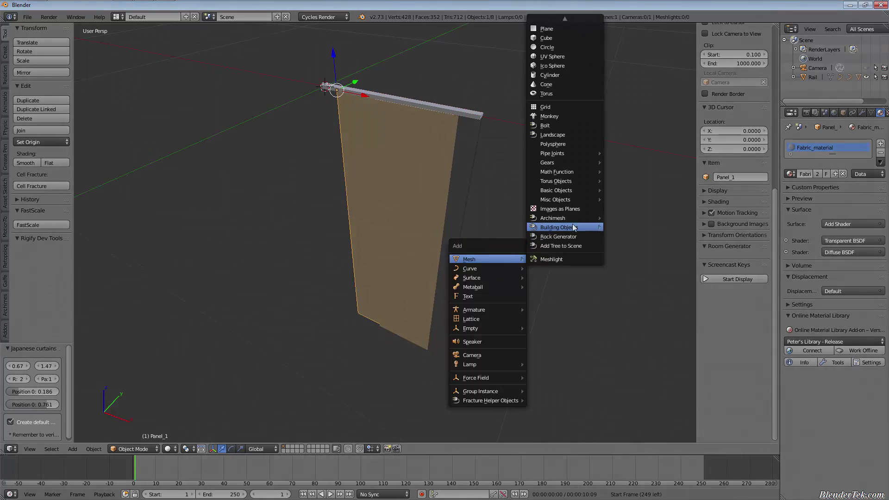
pyautogui.moveTo(573, 219)
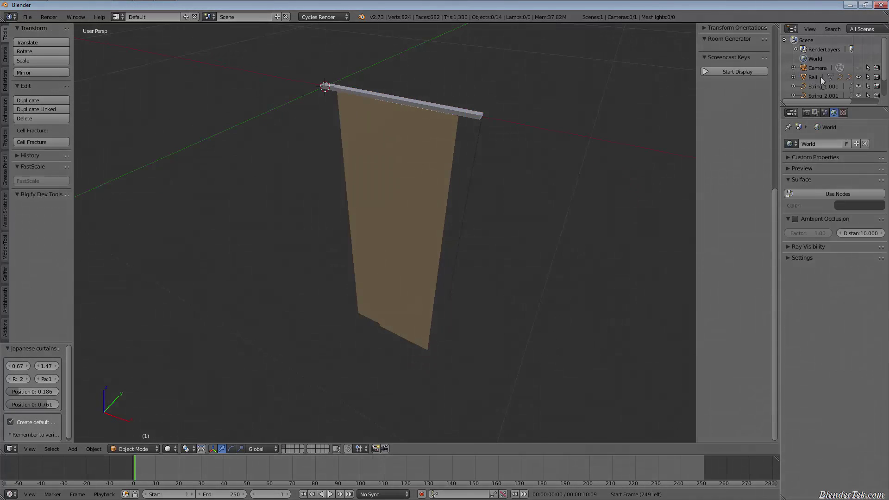
# - Delete the curtains' Rail, String_1, String_1.001 and String_2 objects one by one from the scene hierarchy
pyautogui.rightClick(811, 77)
pyautogui.click(812, 77)
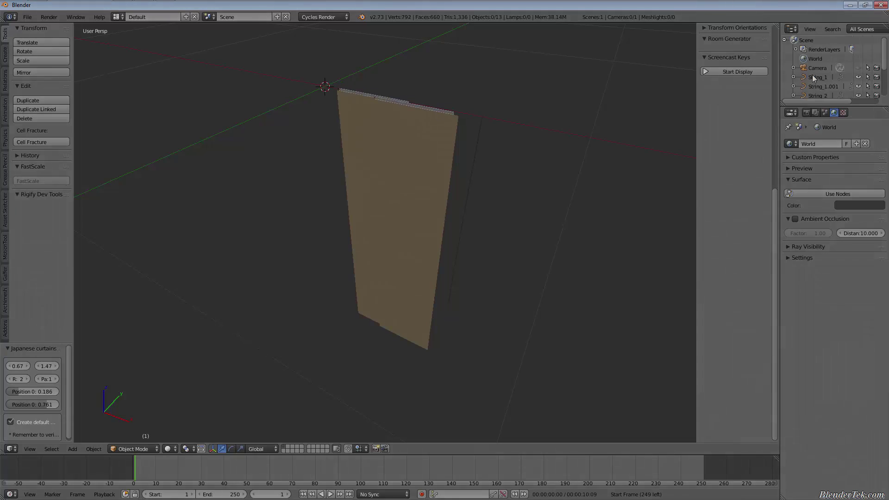
pyautogui.rightClick(813, 77)
pyautogui.click(813, 76)
pyautogui.rightClick(813, 77)
pyautogui.click(813, 76)
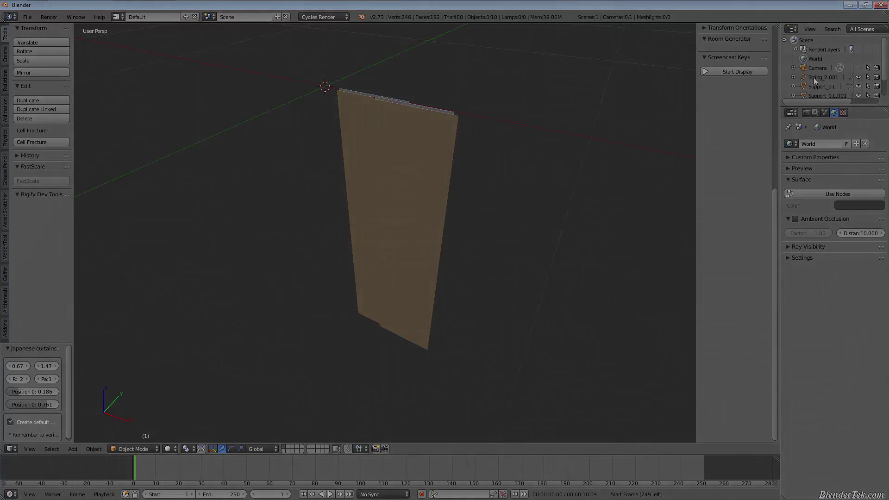